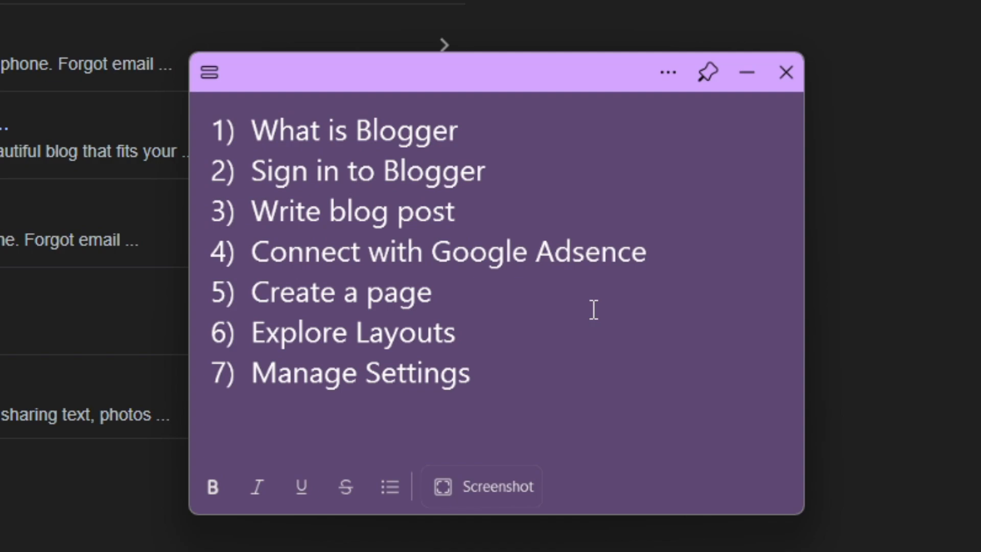
Step: Strike through "What is Blogger" in the checklist note and minimise the note
left_click_drag(459, 130, 253, 132)
left_click(346, 486)
left_click(526, 176)
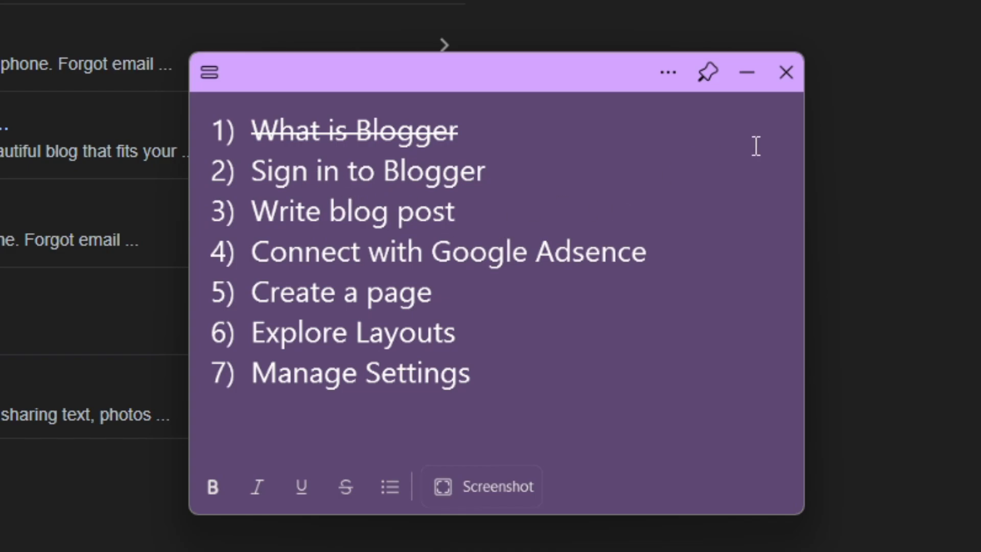
left_click(746, 74)
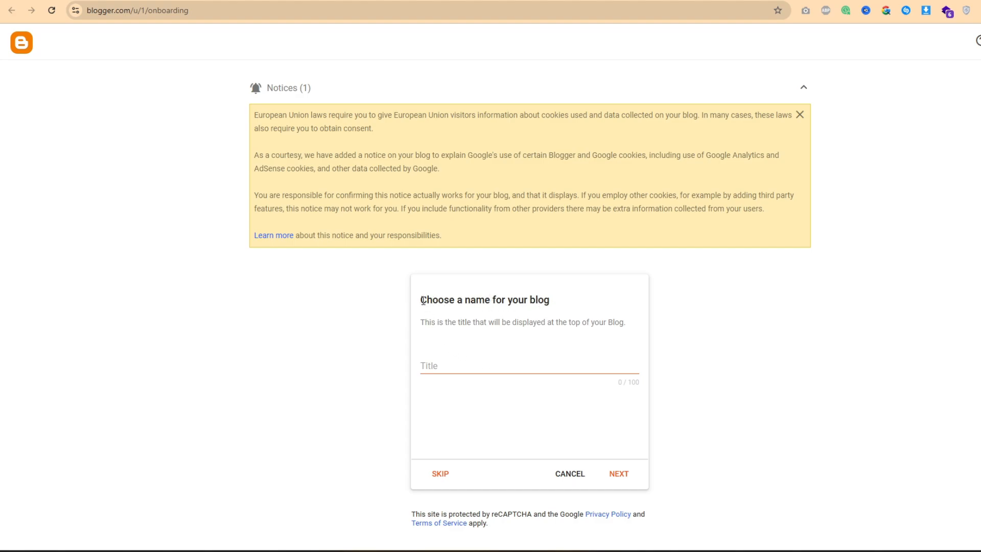
Step: Name the new blog "Wp Dev Tamil" and continue to the URL choice
left_click_drag(423, 300, 553, 307)
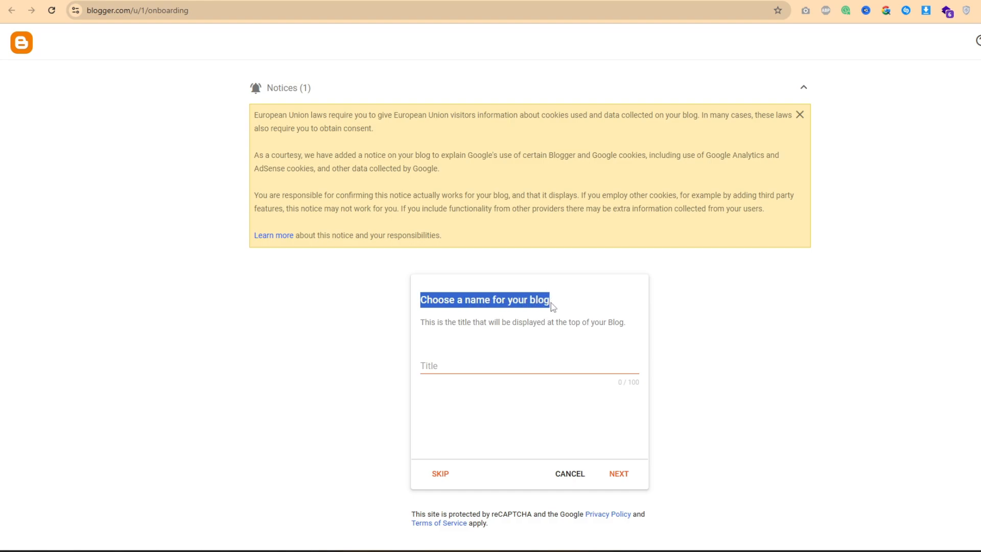
left_click(588, 306)
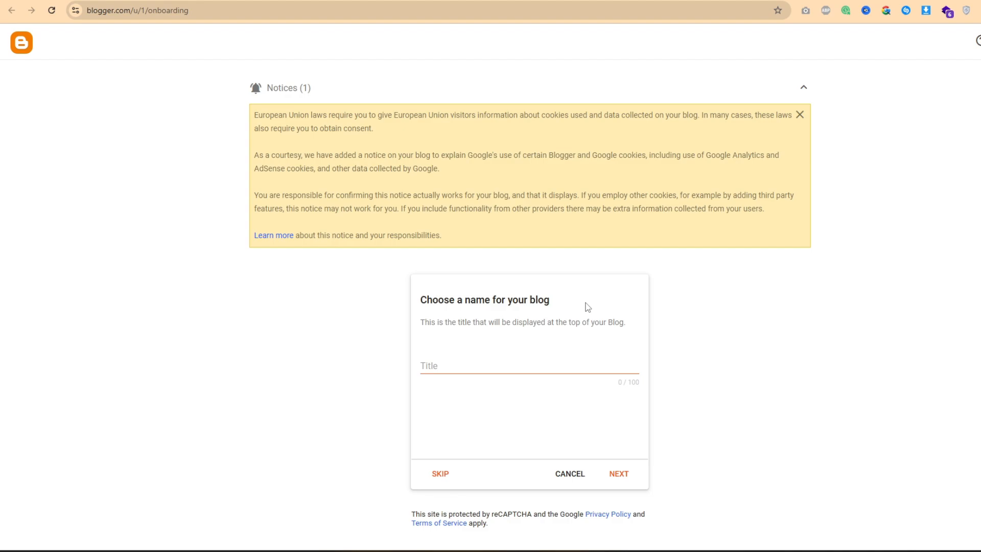
left_click(474, 362)
type("Wp Dev Tamil")
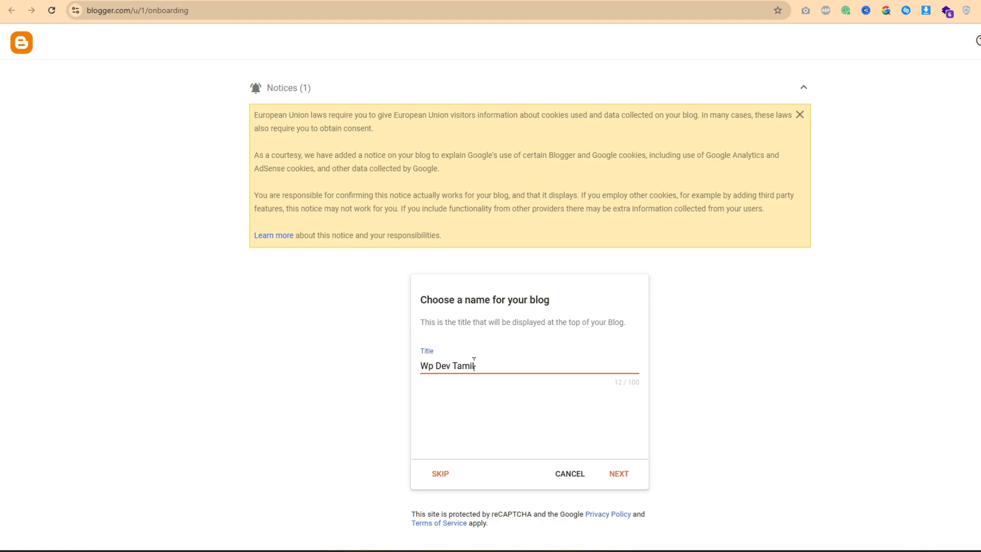
left_click(620, 475)
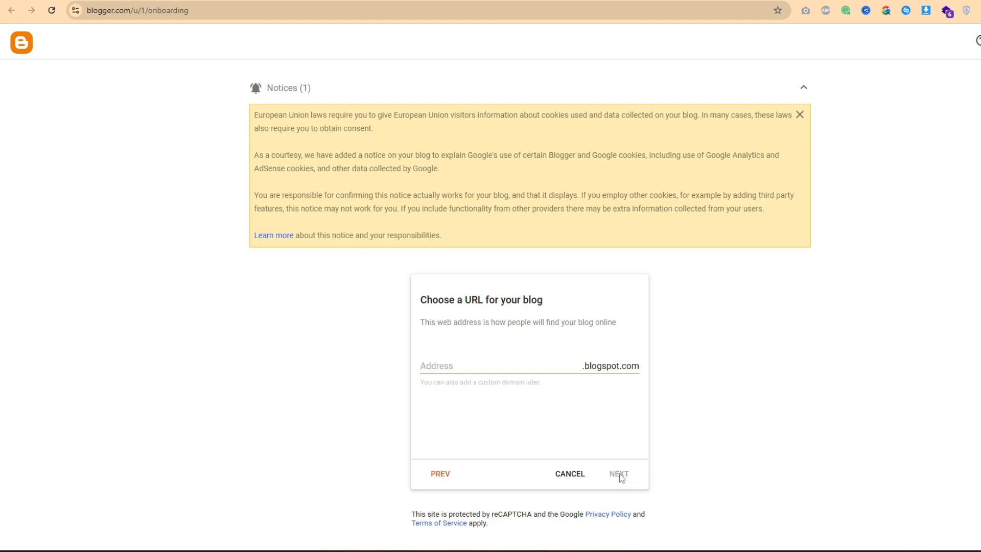
Step: Set the blog address to wpdevtamil.blogspot.com and continue to the display name
left_click(466, 366)
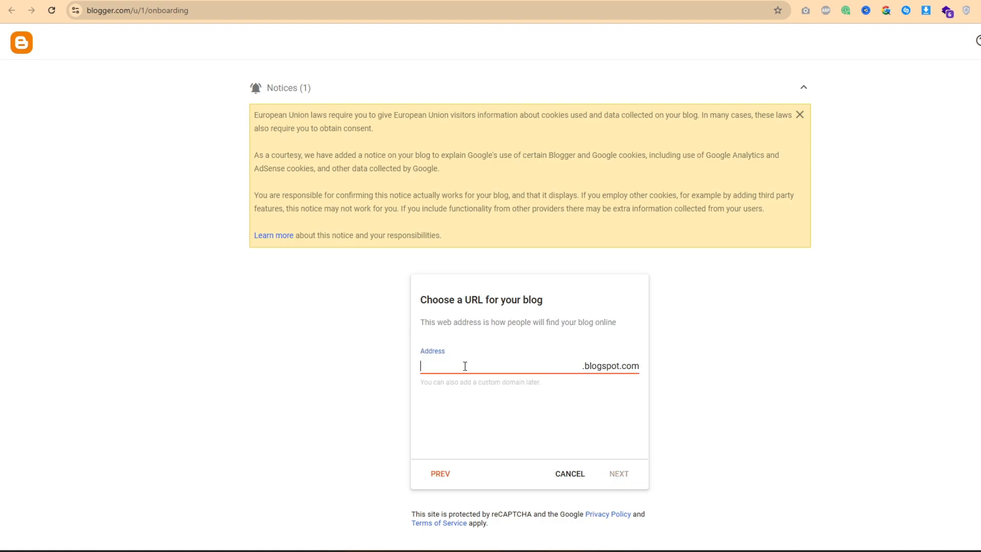
type("wpdevtamil")
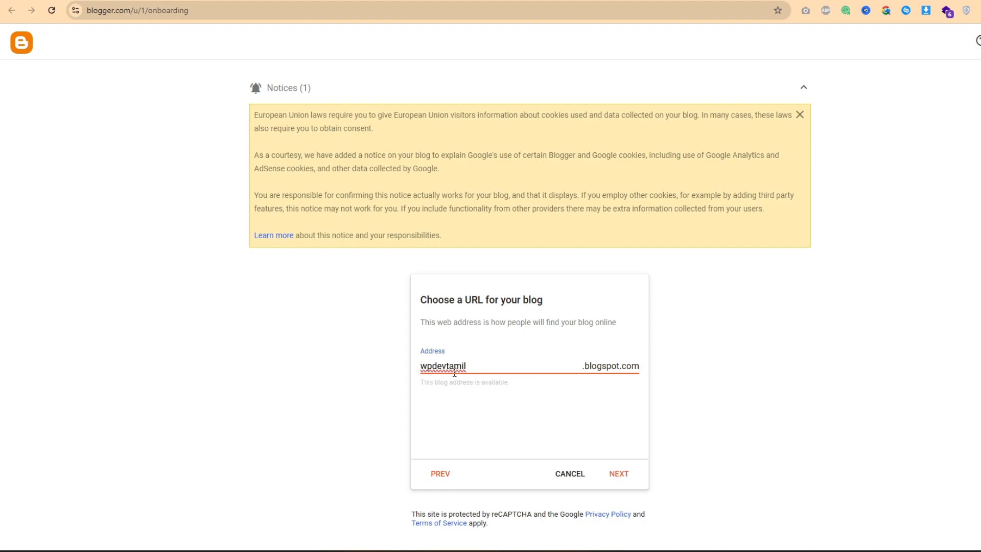
left_click(619, 475)
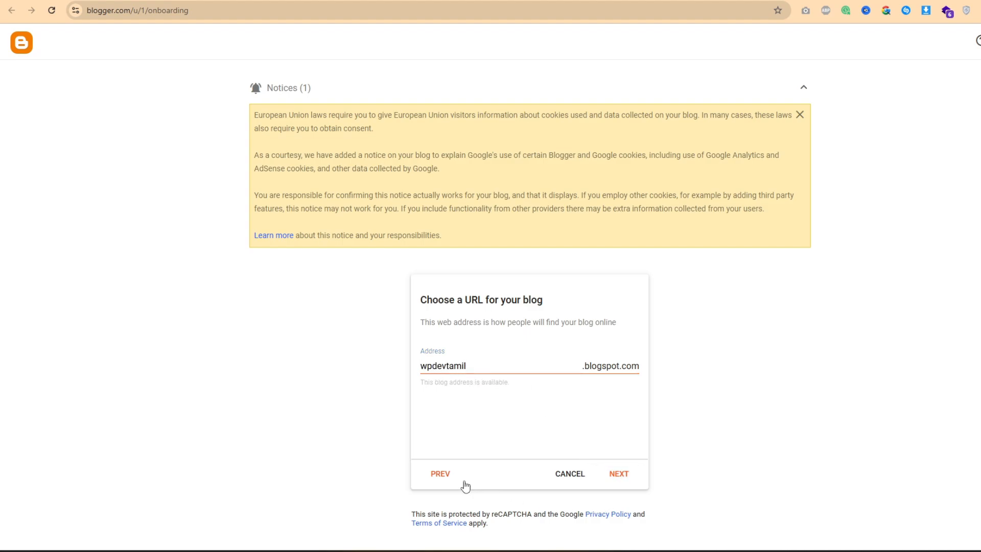
Step: Enter "Wp Dev Tamil" as the display name, finish creating the blog and dismiss the European Union cookie notice
left_click(474, 367)
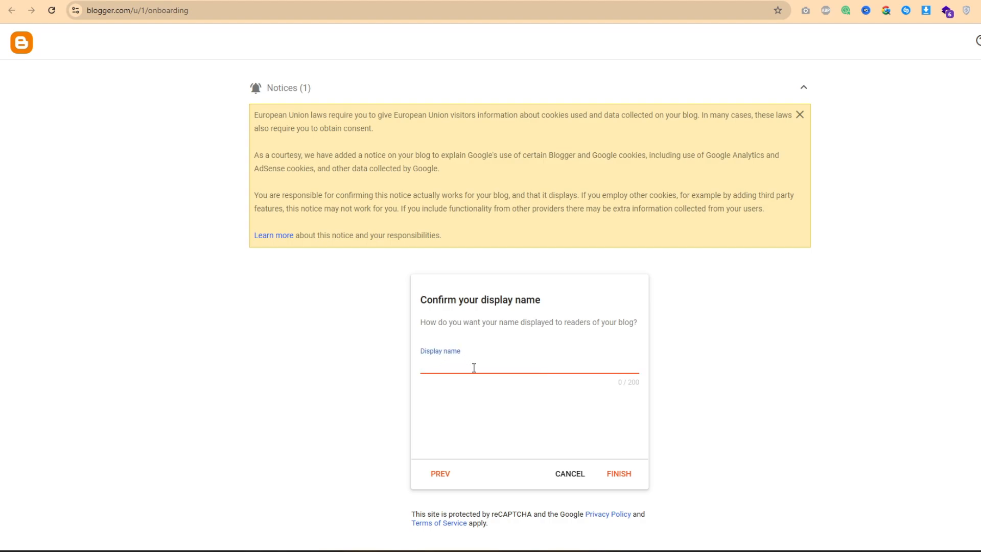
type("Wp Dev Tamil")
left_click(619, 474)
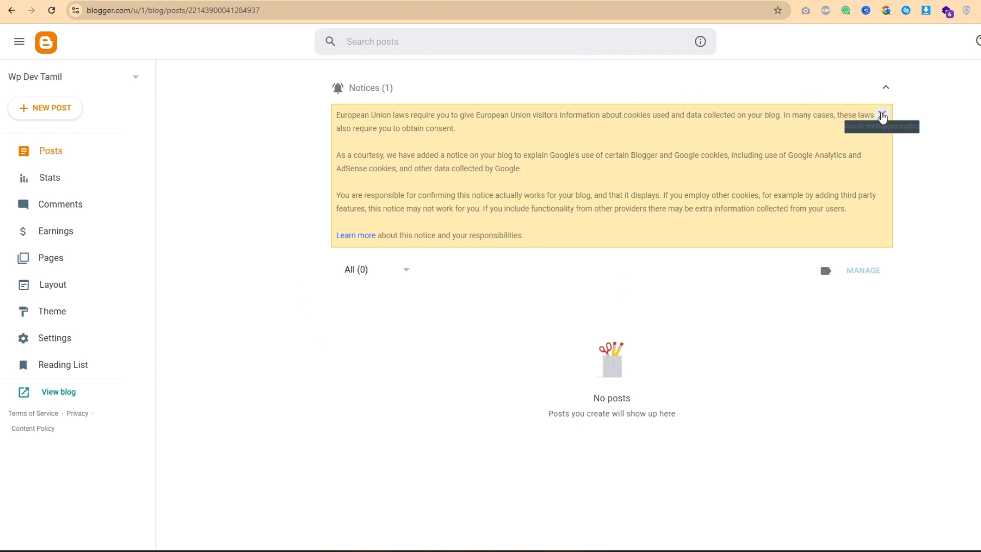
left_click(883, 116)
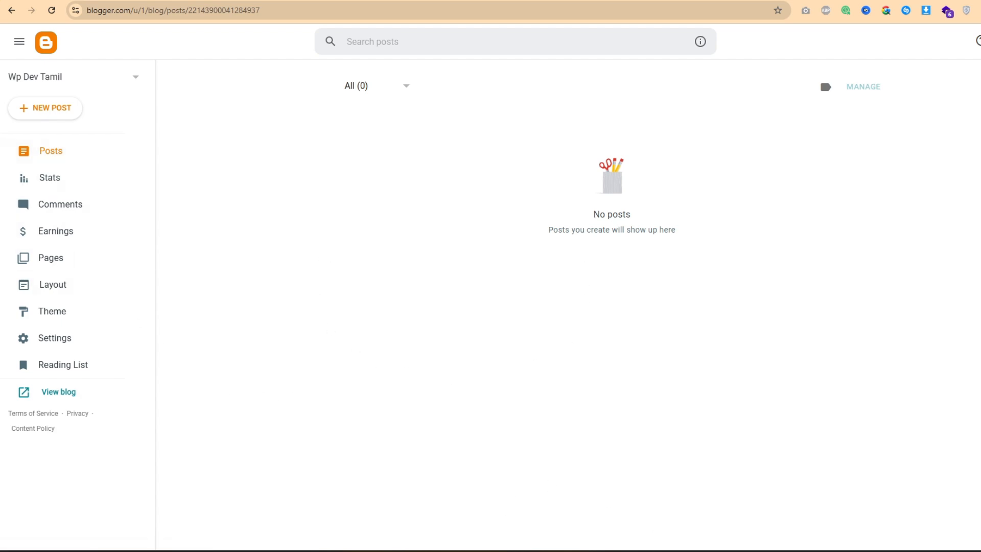
Step: Bring up the checklist note, strike through "Sign in to Blogger" and minimise the note
left_click(778, 519)
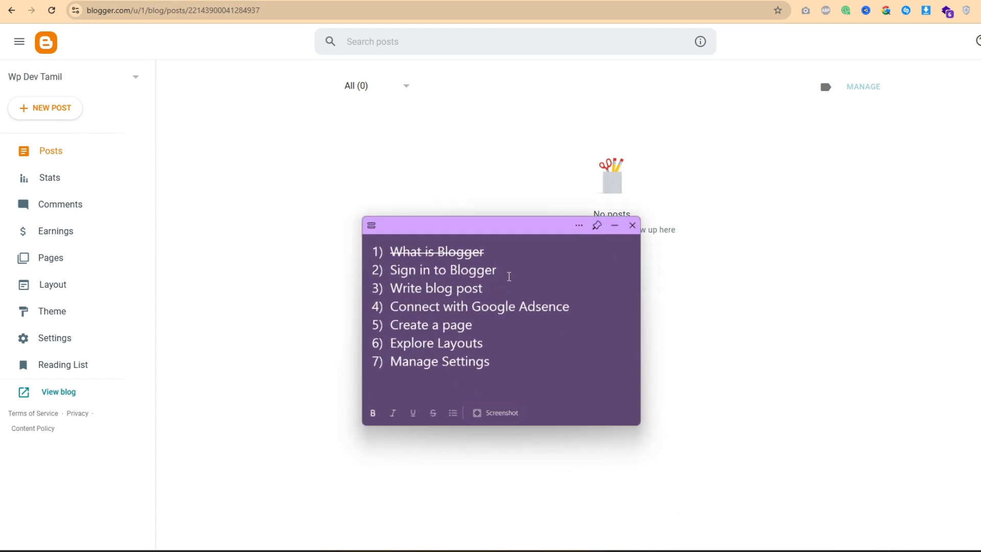
left_click_drag(507, 270, 391, 270)
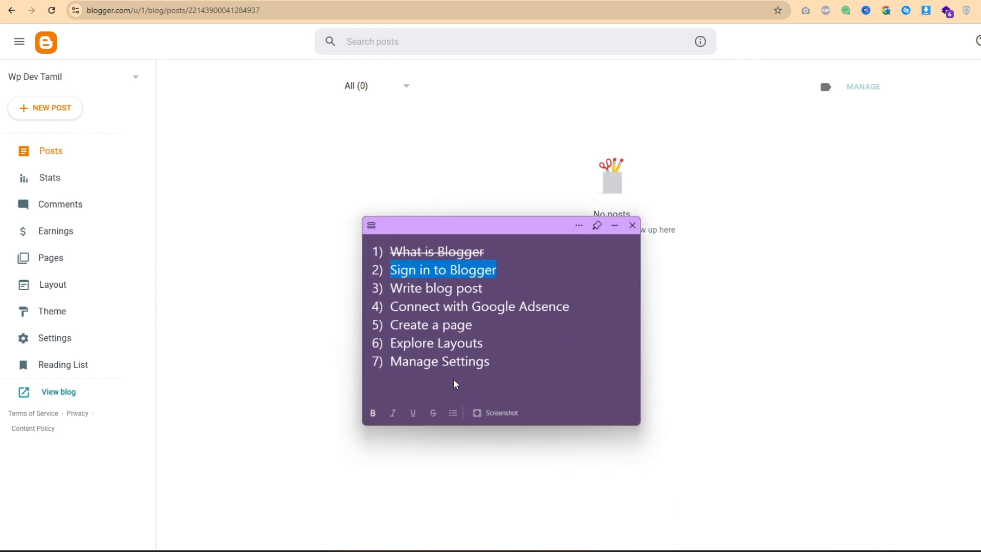
left_click(433, 414)
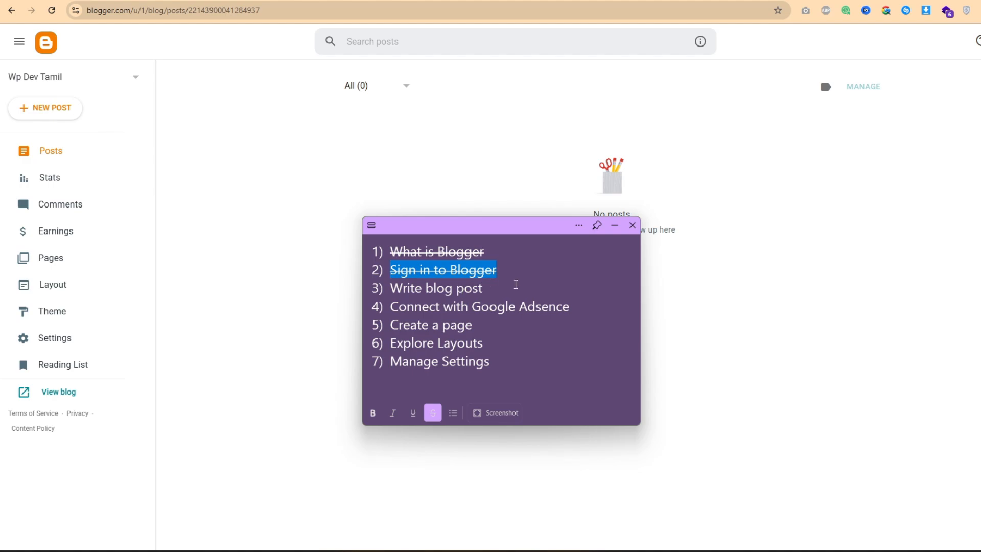
left_click(498, 280)
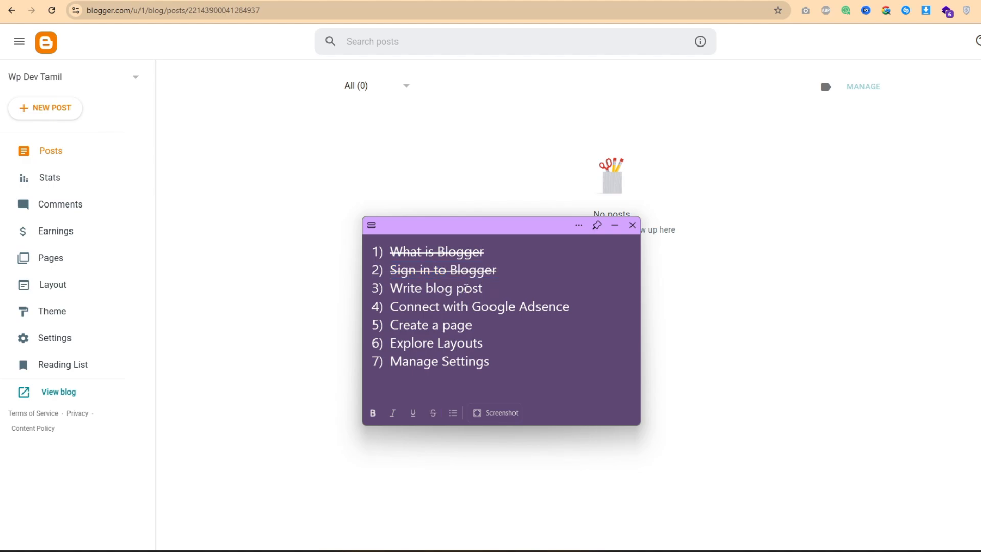
left_click(615, 226)
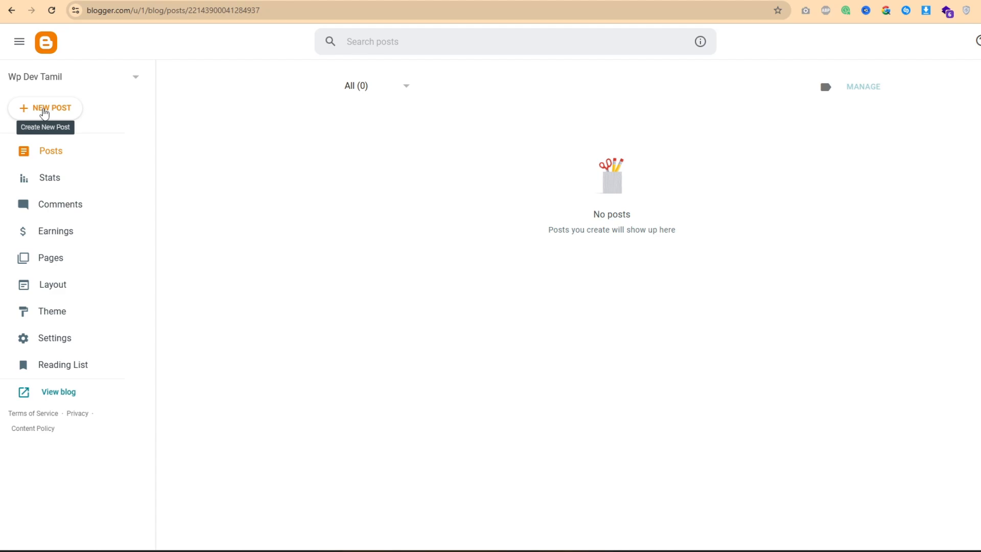
Step: Create a new blog post and look at its title and body areas
left_click(44, 112)
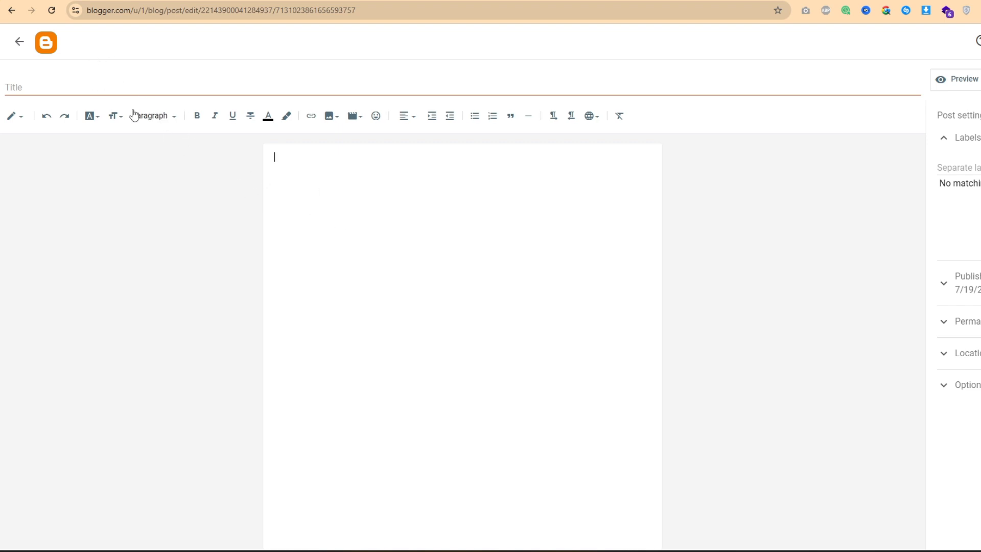
left_click(48, 87)
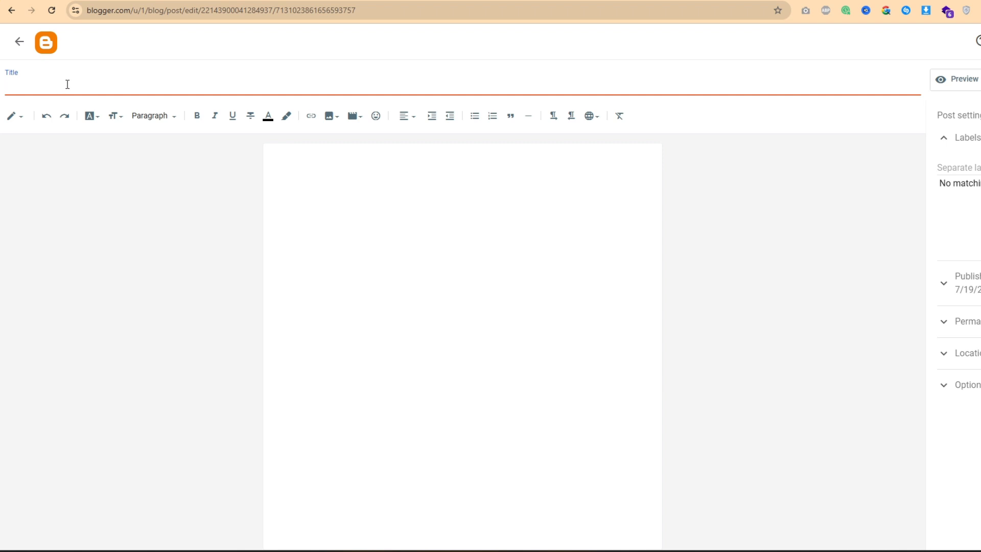
left_click(312, 225)
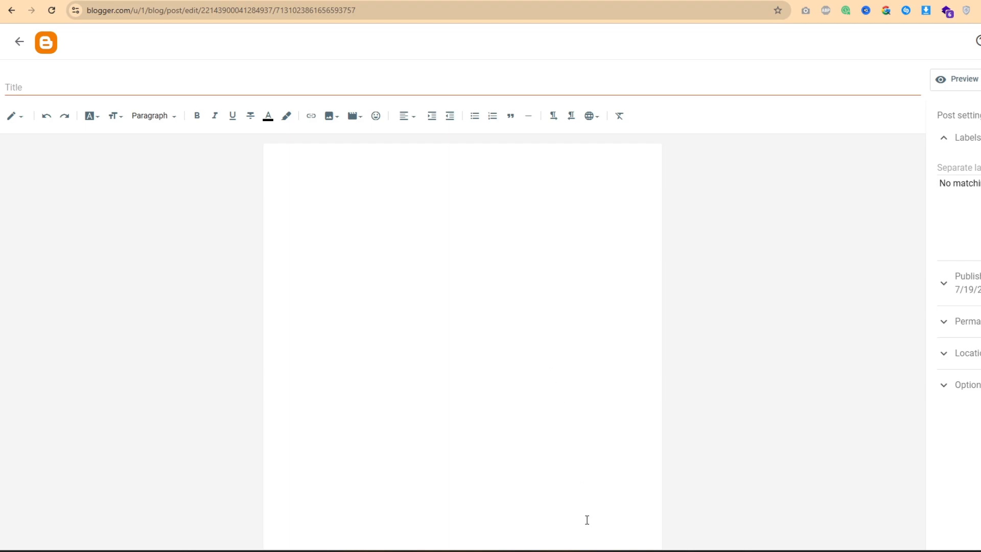
Step: Switch to ChatGPT and review the prompt, heading and body of the generated post on earning money from Blogger
key("alt+Tab")
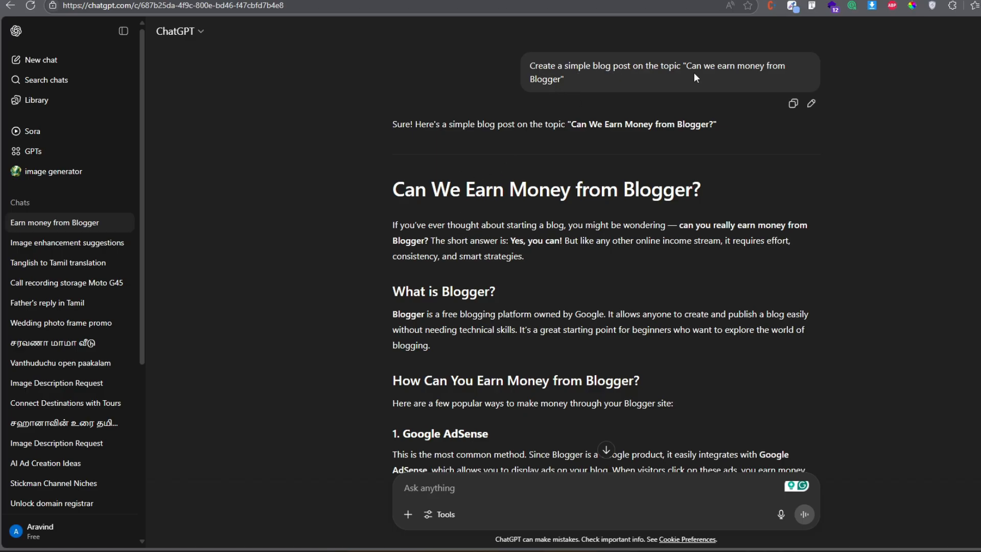
left_click_drag(687, 67, 562, 81)
left_click(539, 93)
left_click_drag(393, 190, 708, 197)
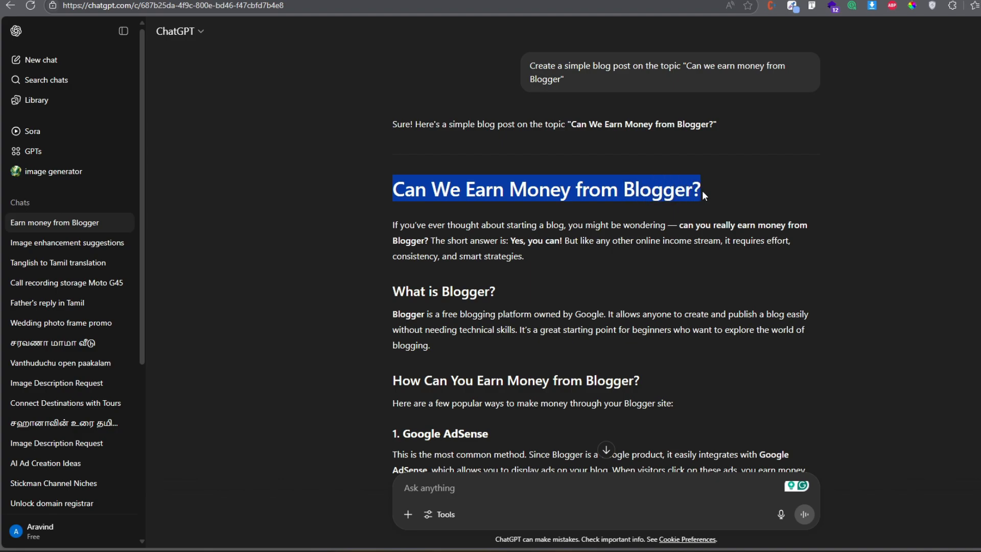
right_click(627, 186)
left_click(657, 193)
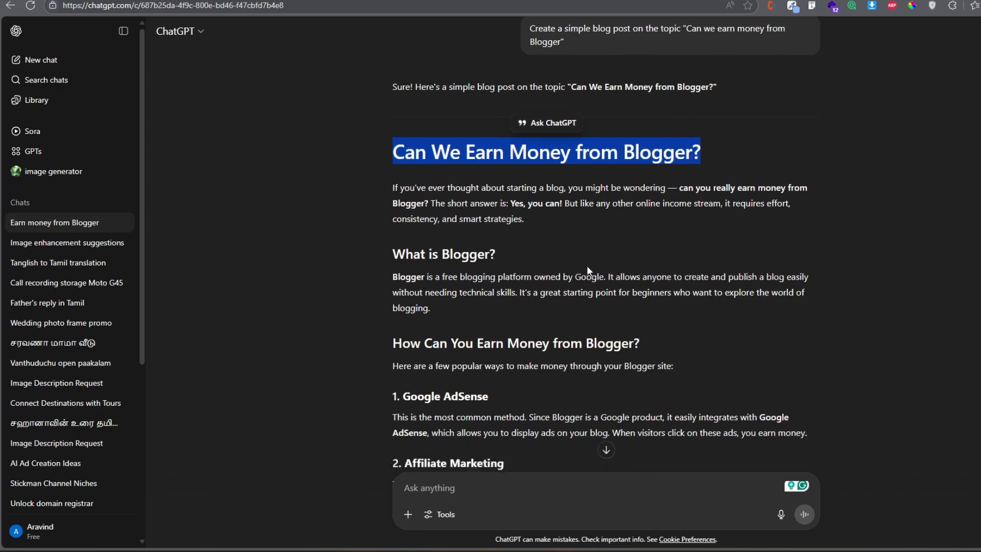
scroll(534, 249, "down", 10)
scroll(534, 249, "down", 2)
scroll(511, 230, "up", 10)
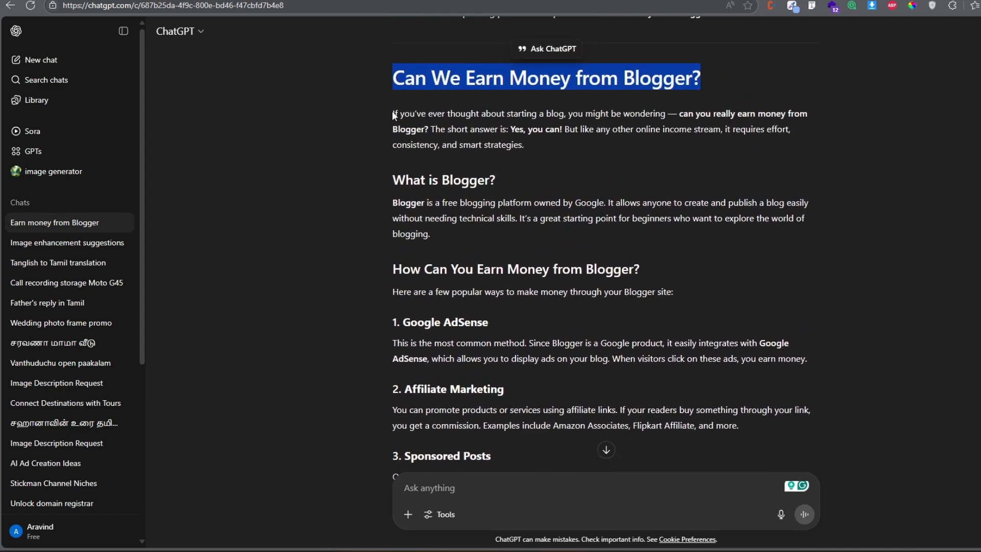
left_click_drag(393, 113, 527, 200)
scroll(460, 194, "down", 4)
scroll(496, 204, "down", 3)
scroll(465, 254, "up", 8)
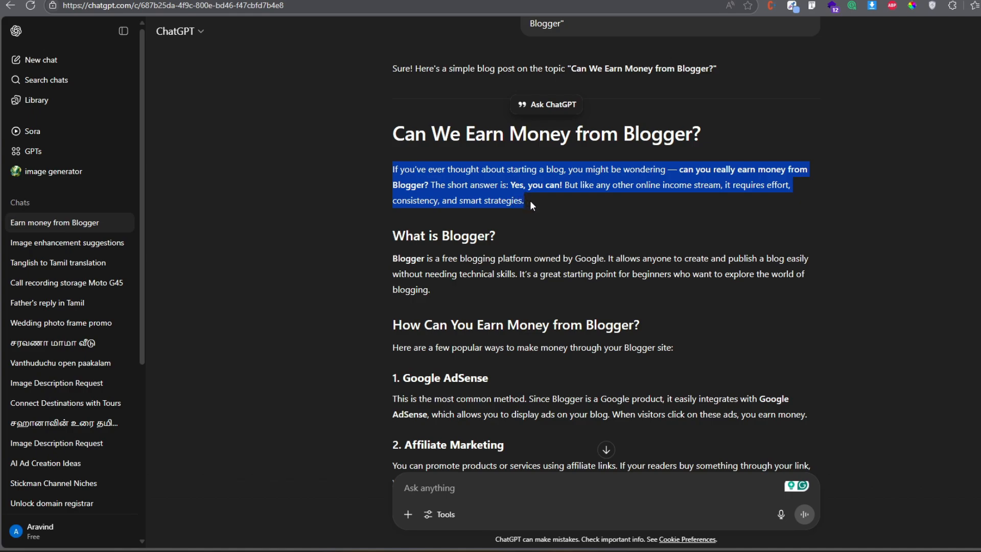
left_click(435, 157)
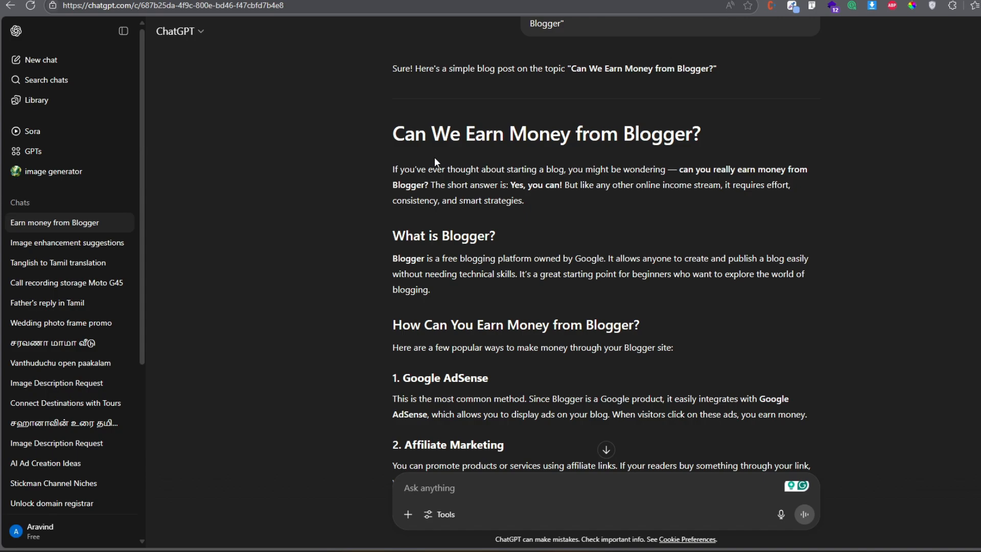
Step: Copy the heading "Can We Earn Money from Blogger?" from ChatGPT into the title of the Blogger post
triple_click(640, 137)
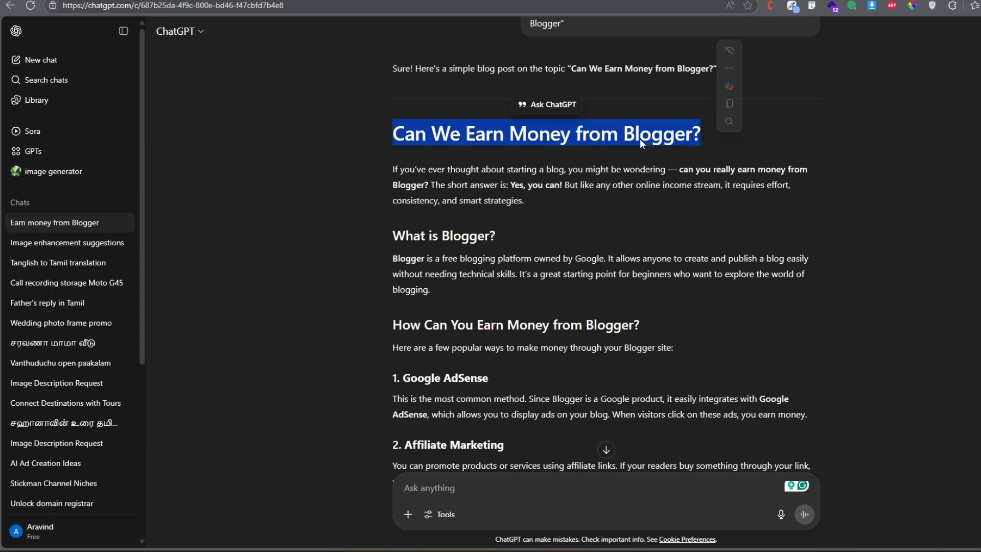
right_click(547, 137)
left_click(591, 148)
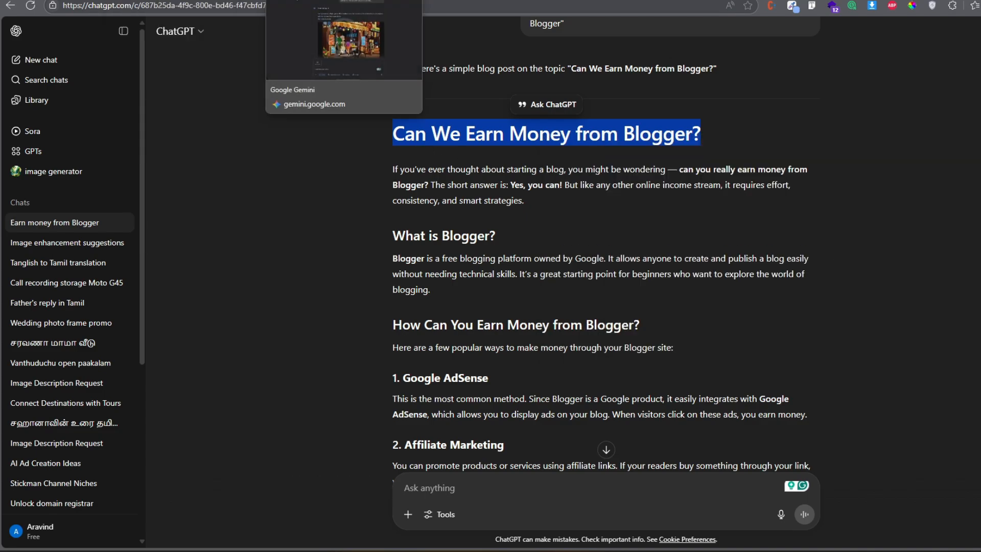
key("alt+Tab")
left_click(52, 87)
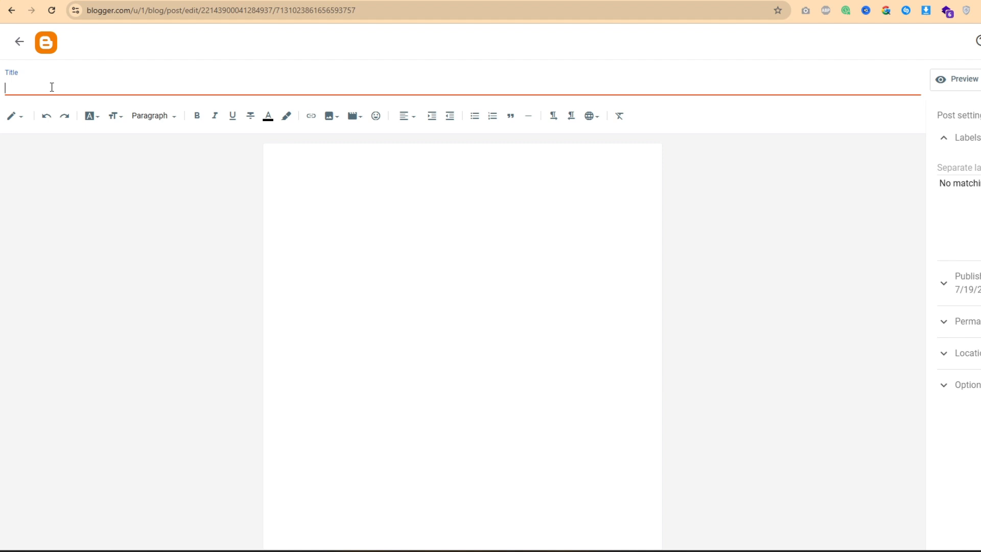
key("ctrl+v")
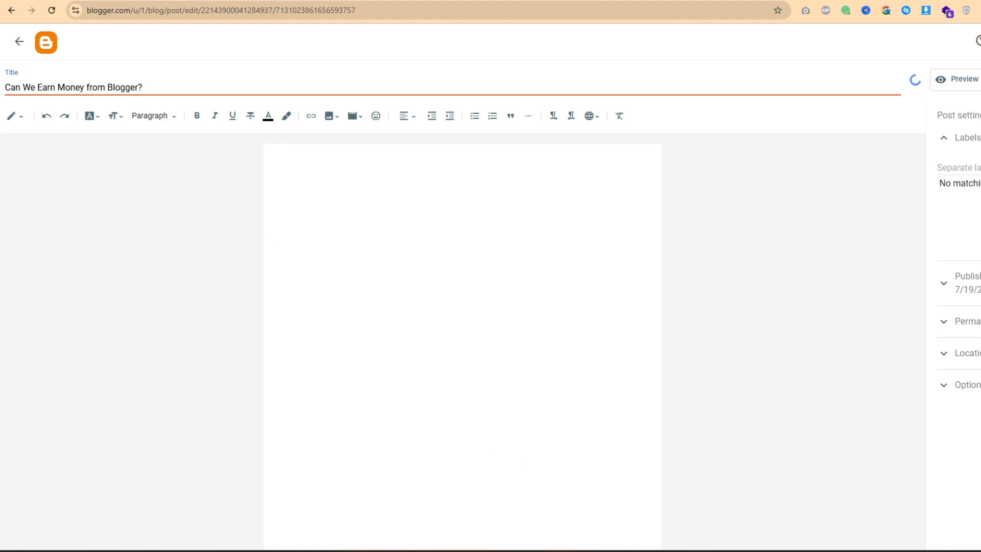
Step: Copy the ChatGPT article from the introduction through "Final Thoughts" into the Blogger post body and check the pasted text
key("alt+Tab")
left_click_drag(396, 169, 520, 274)
scroll(518, 273, "down", 4)
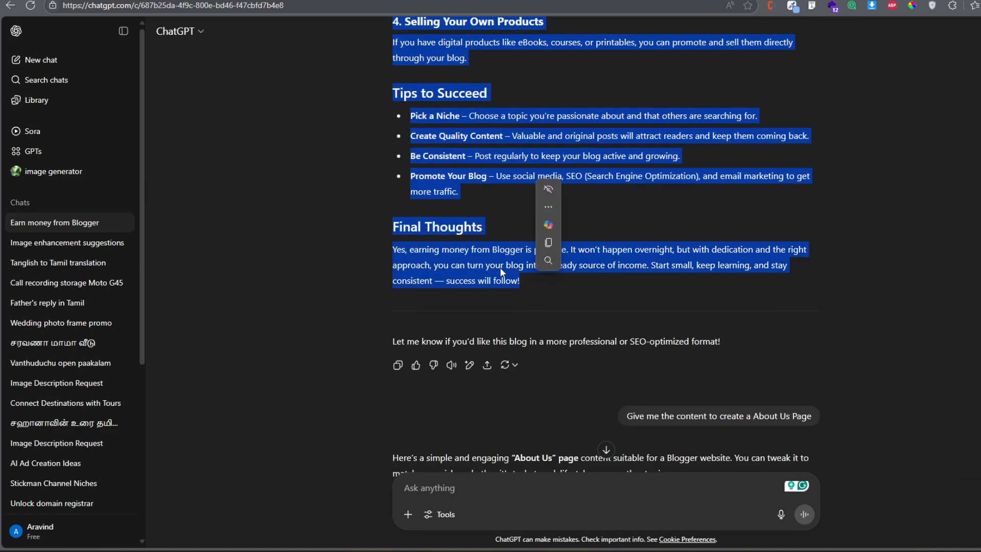
right_click(510, 267)
left_click(511, 271)
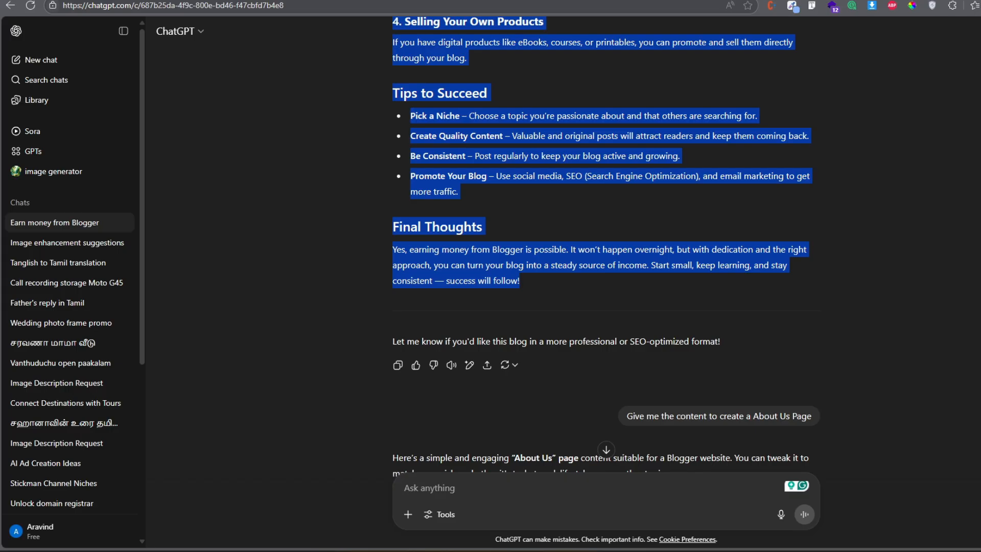
key("alt+Tab")
left_click(303, 193)
key("ctrl+v")
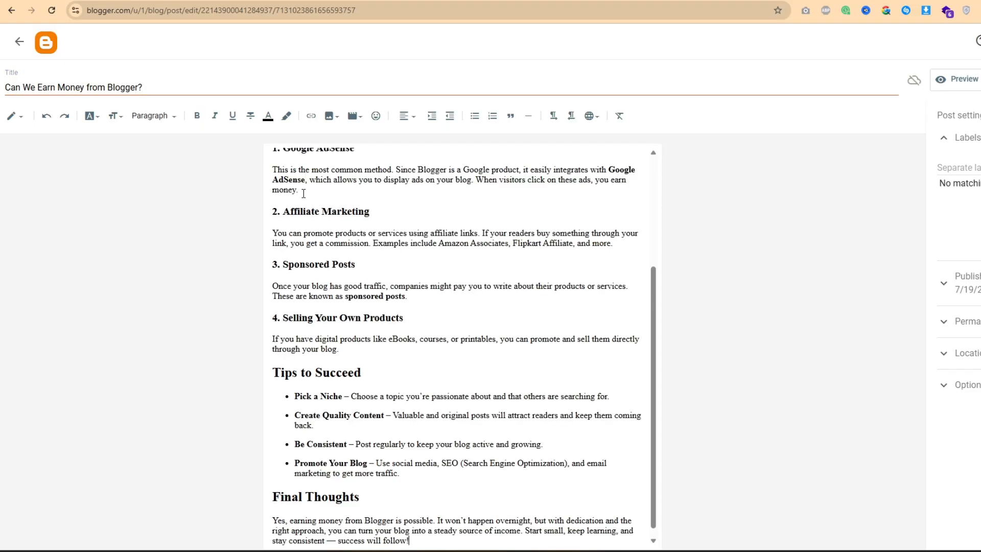
scroll(343, 266, "up", 4)
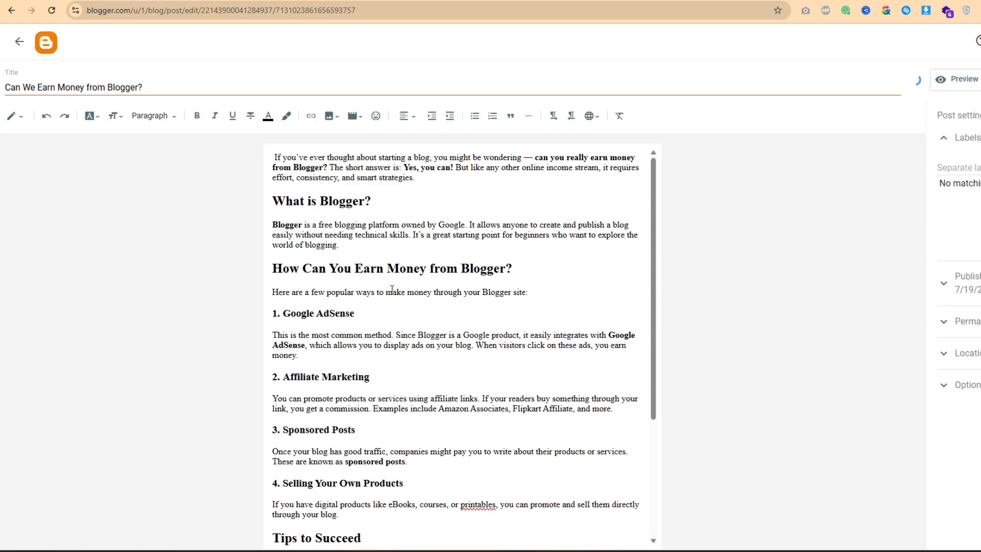
scroll(316, 310, "down", 4)
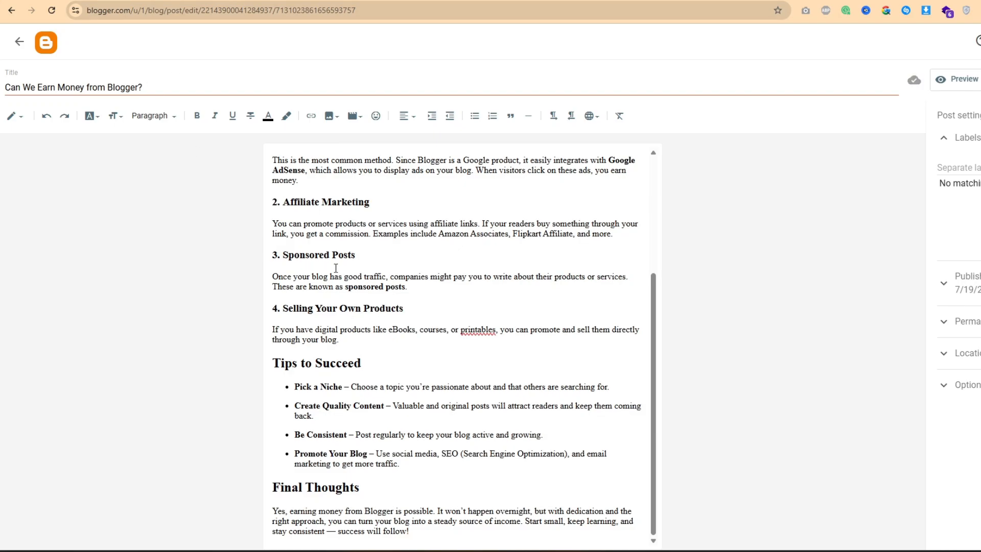
scroll(396, 291, "up", 4)
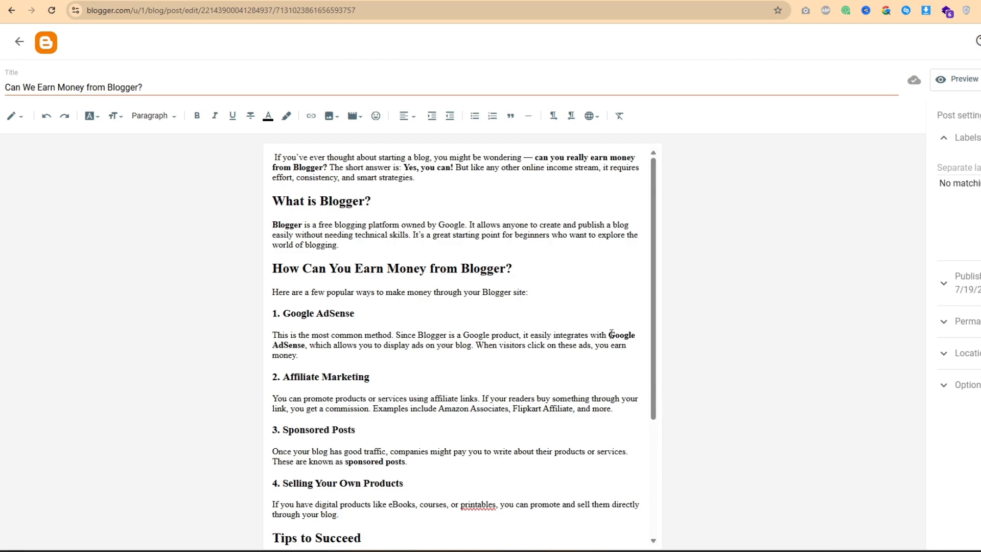
left_click_drag(609, 335, 305, 345)
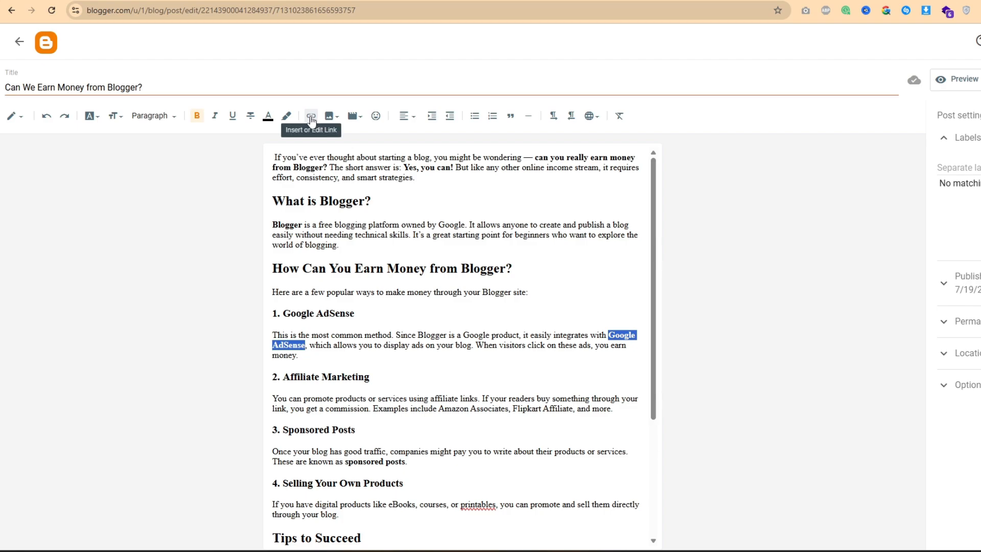
left_click(311, 116)
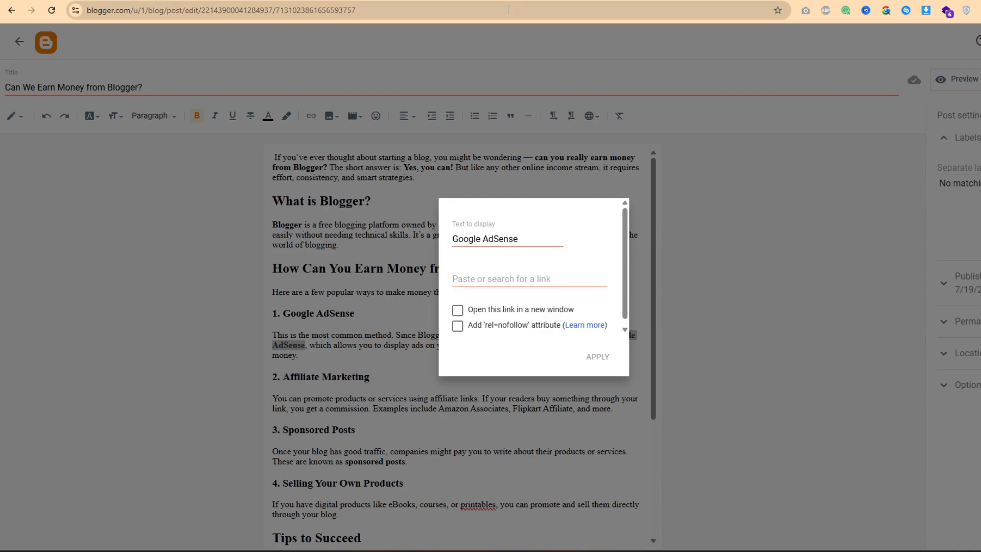
left_click(490, 280)
key("ctrl+v")
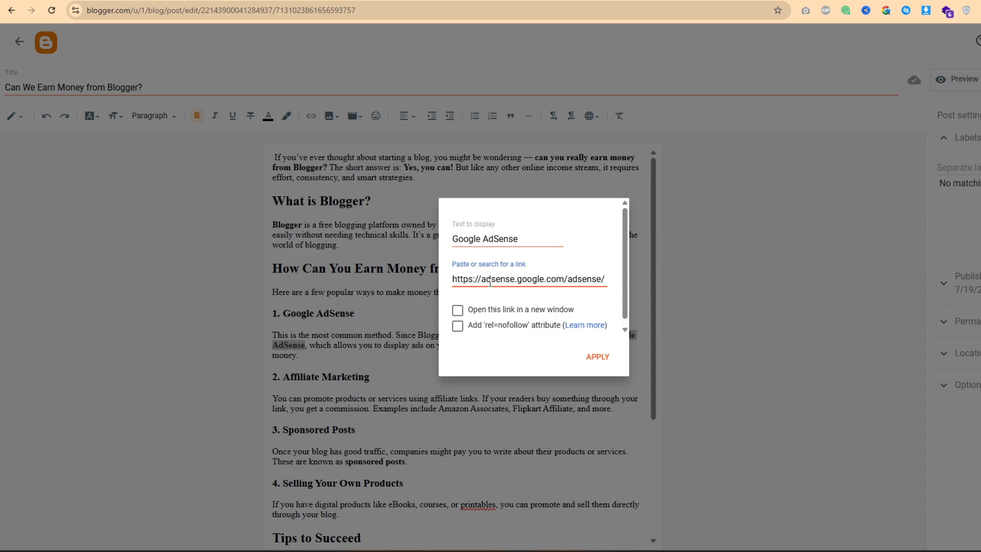
key("BackSpace")
key("BackSpace")
key("BackSpace")
key("BackSpace")
key("BackSpace")
key("BackSpace")
key("BackSpace")
key("BackSpace")
left_click(458, 312)
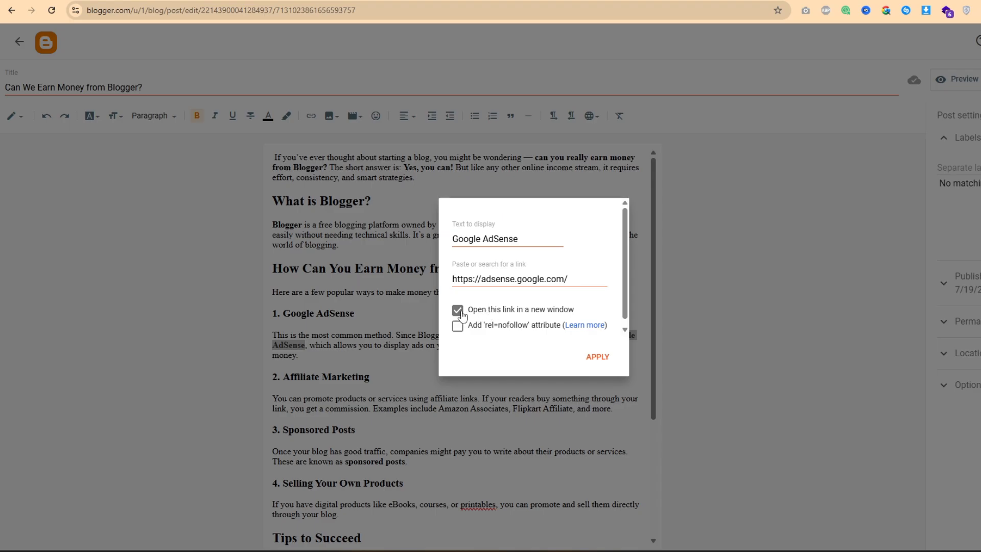
left_click(598, 358)
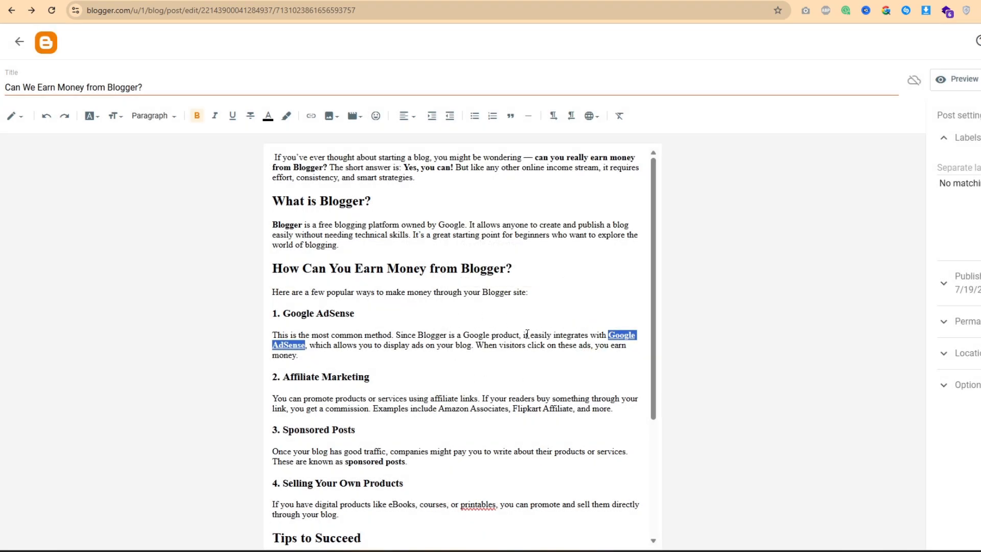
left_click(281, 349)
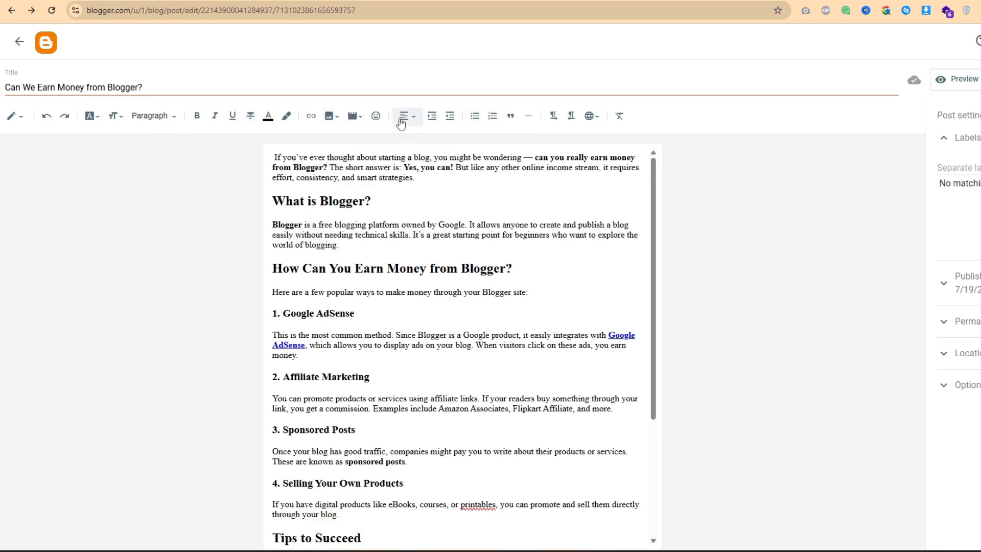
Step: Insert the image How-To-Earn-Income-From-Your-Blog from the Downloads folder on a new line below the introduction paragraph
left_click(430, 180)
key("Return")
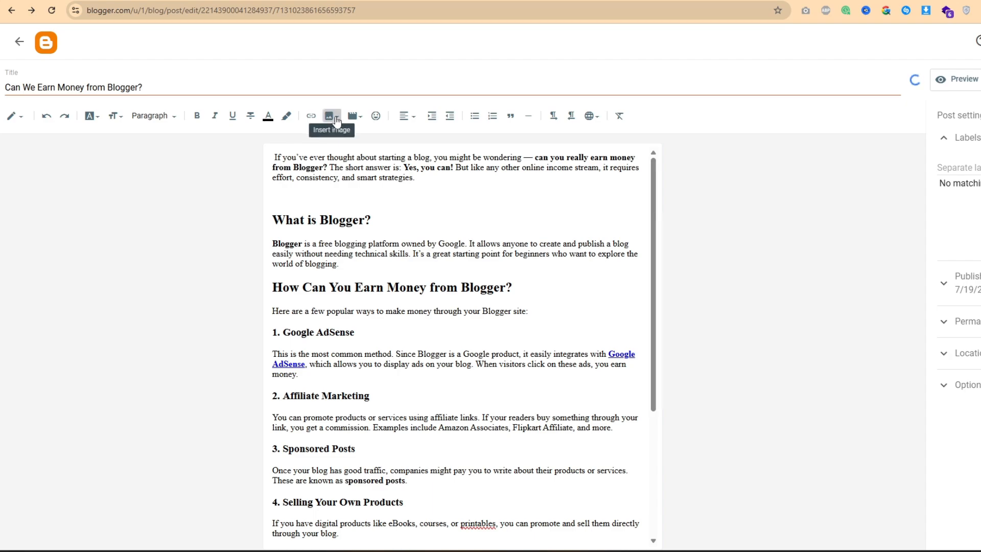
left_click(331, 116)
left_click(390, 146)
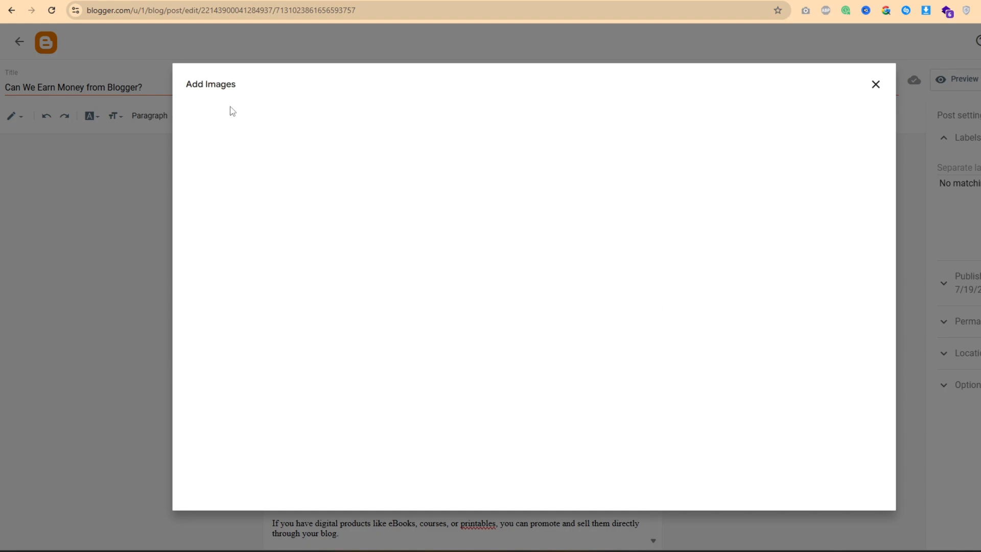
left_click(529, 345)
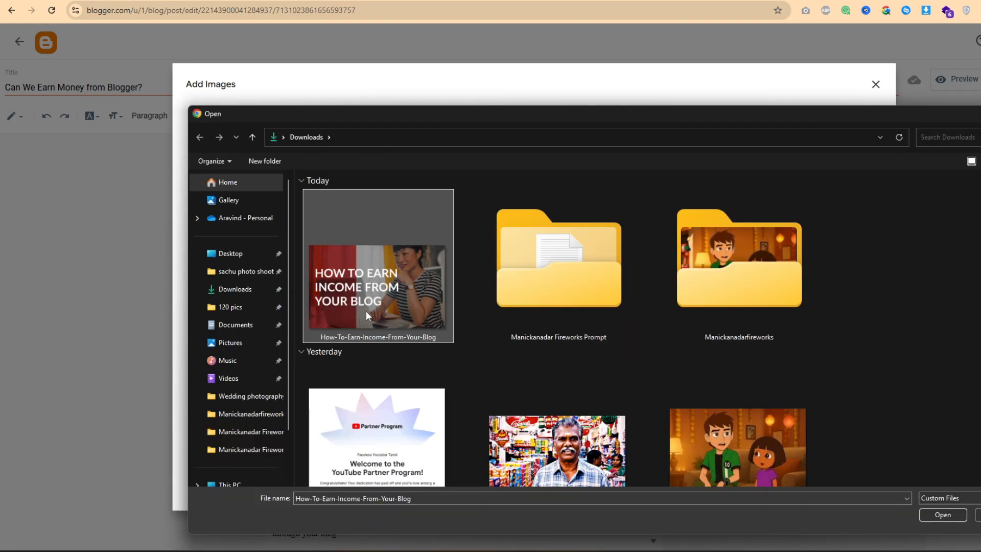
left_click(923, 516)
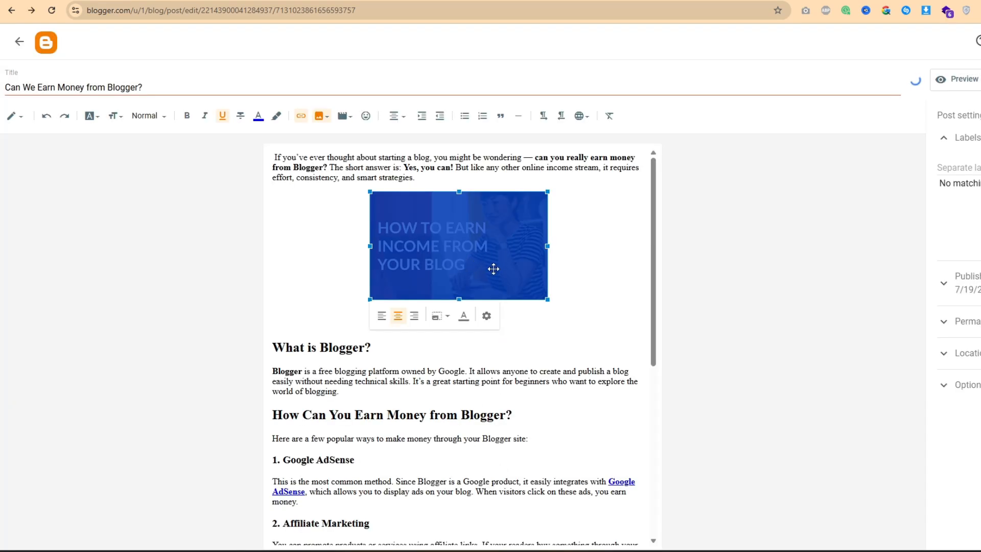
Step: Enlarge the inserted image to nearly the full width of the post's text column
left_click(445, 316)
left_click(442, 393)
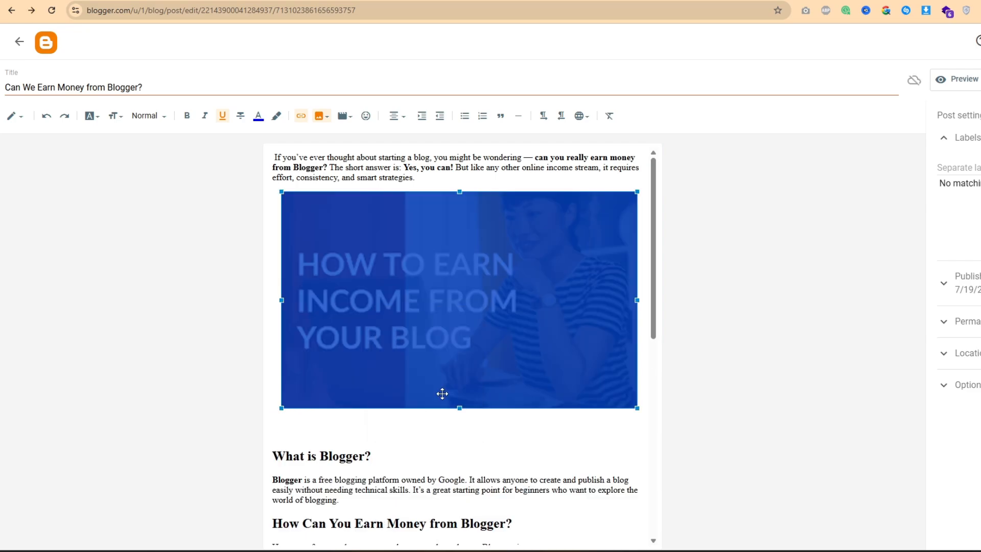
left_click(475, 489)
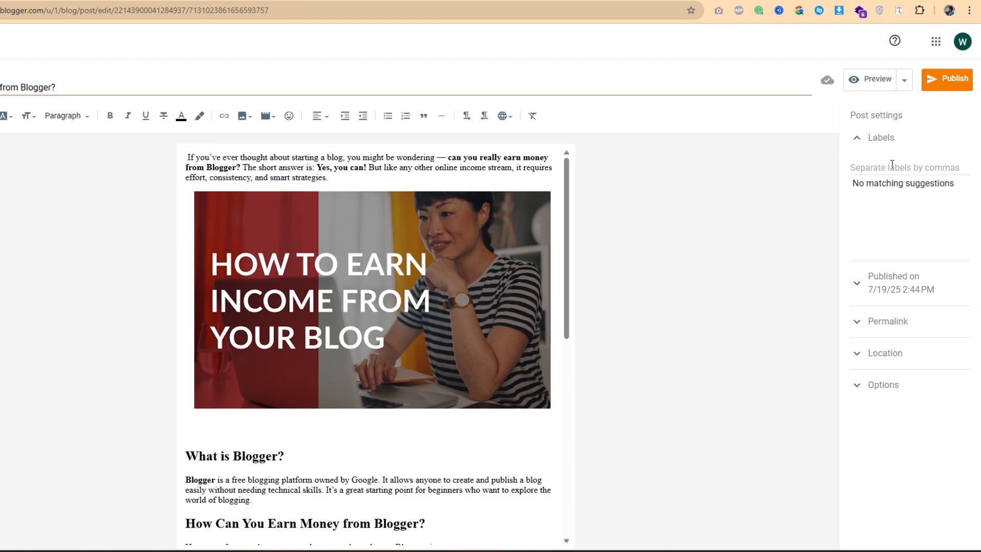
Step: Add the label "Earn money" to the post and check its publishing date and time settings
left_click(980, 165)
type("Earn")
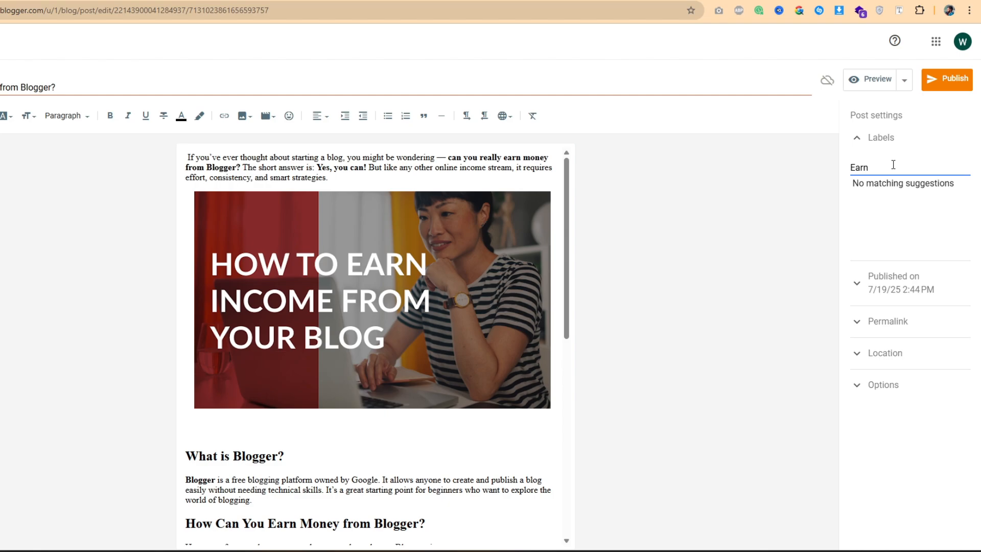
type(" money,")
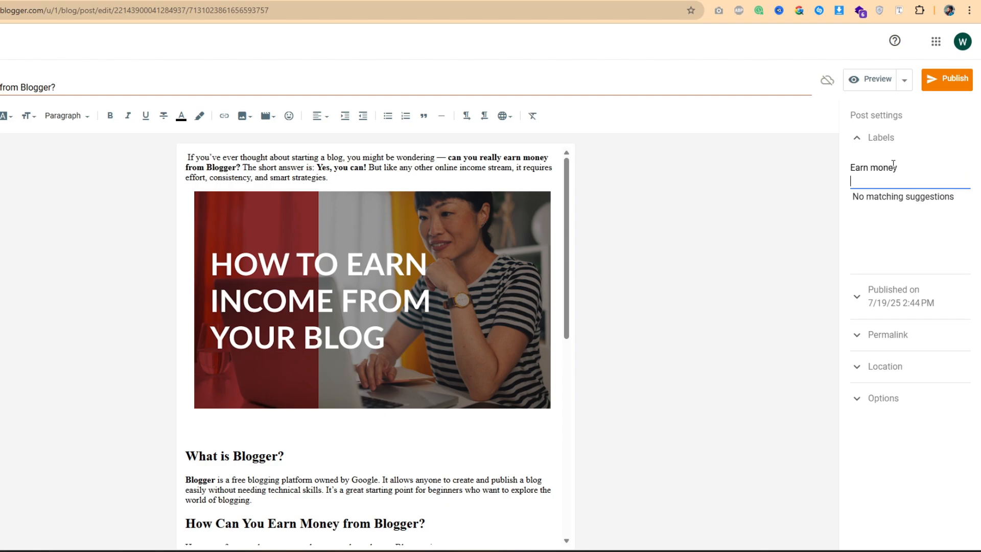
left_click(856, 232)
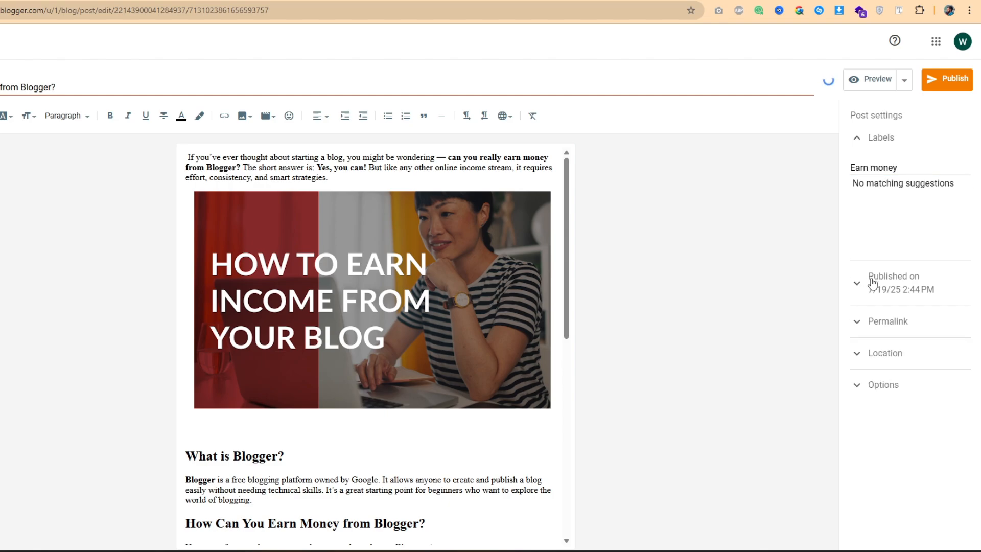
left_click(858, 285)
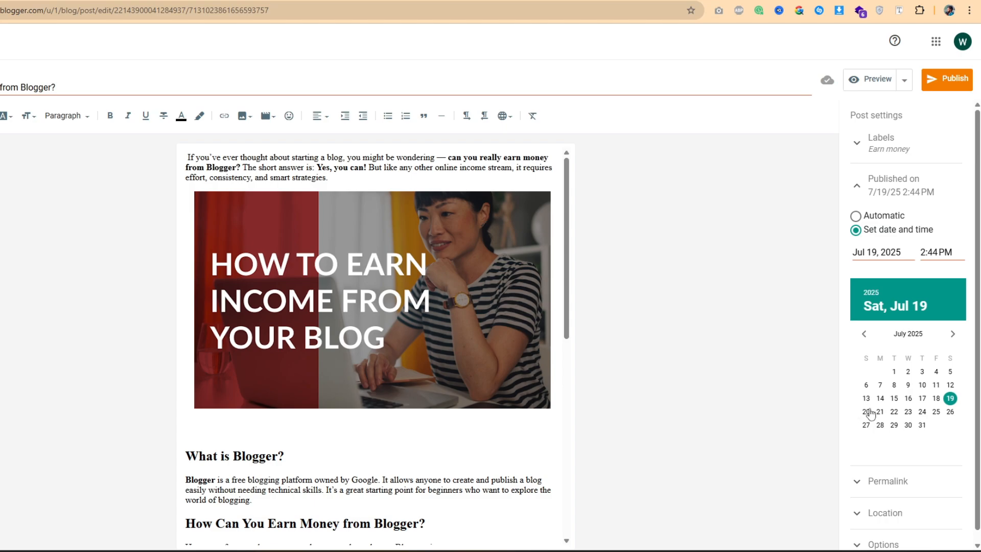
left_click(870, 228)
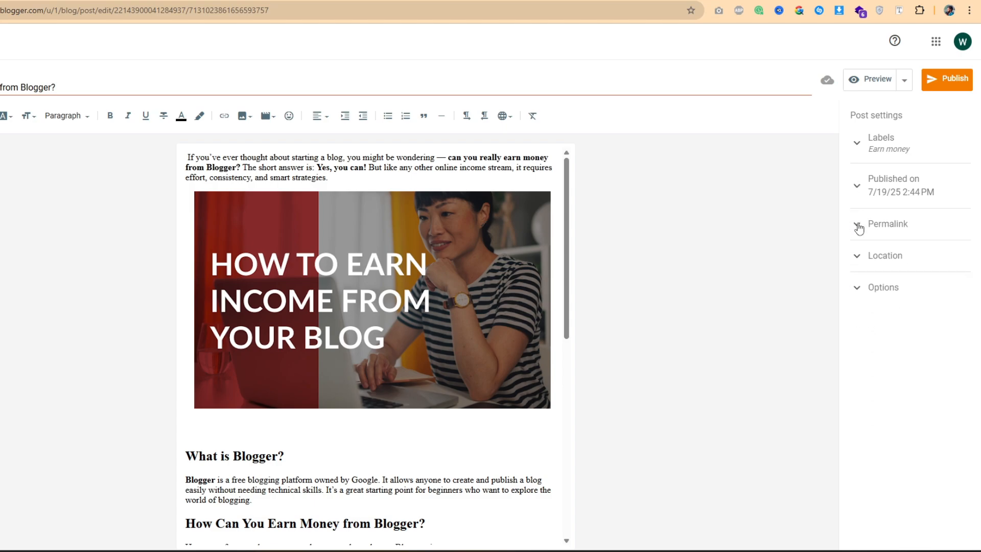
Step: Set a custom permalink for the post by copying "Can We Earn Money from Blogger" from the title, without the question mark
left_click(856, 224)
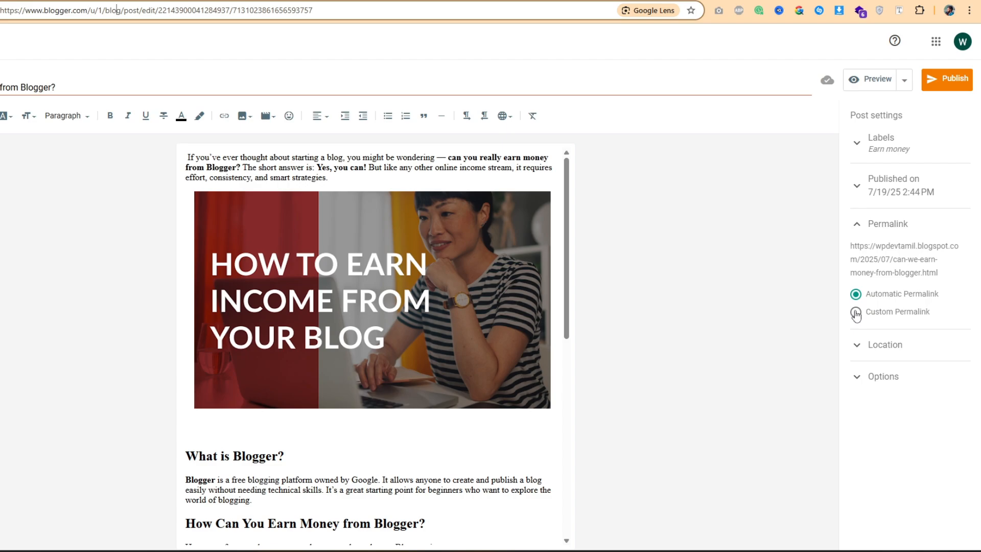
left_click(857, 313)
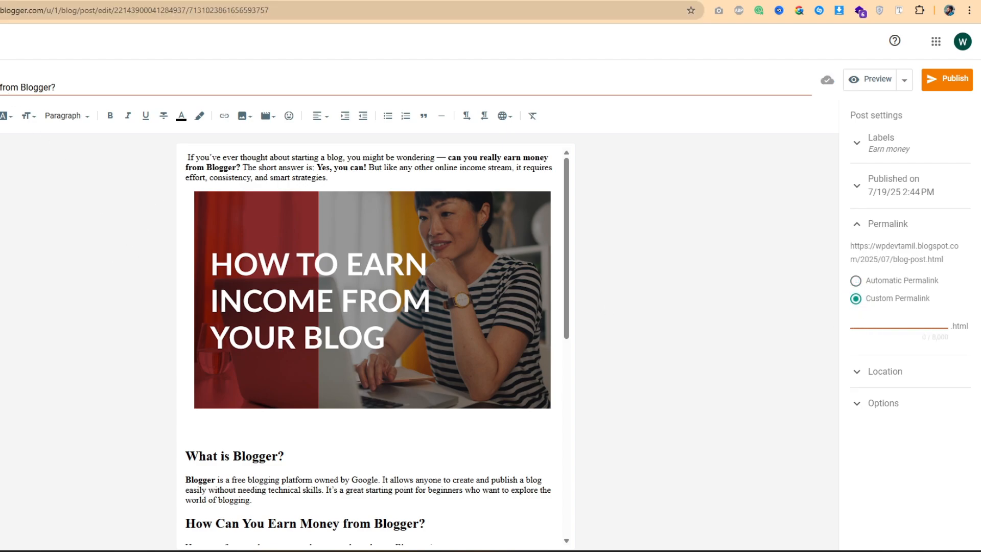
left_click_drag(0, 88, 52, 87)
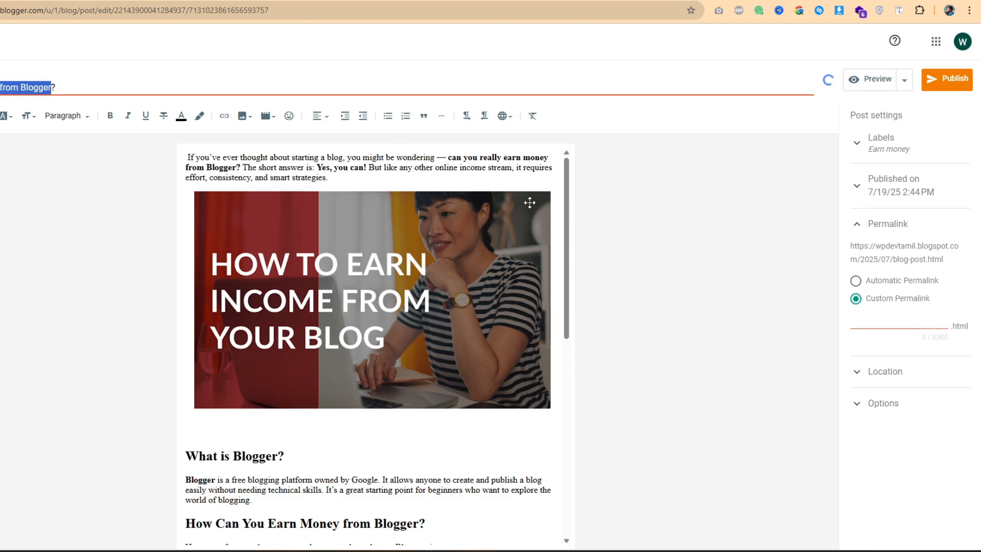
left_click(862, 321)
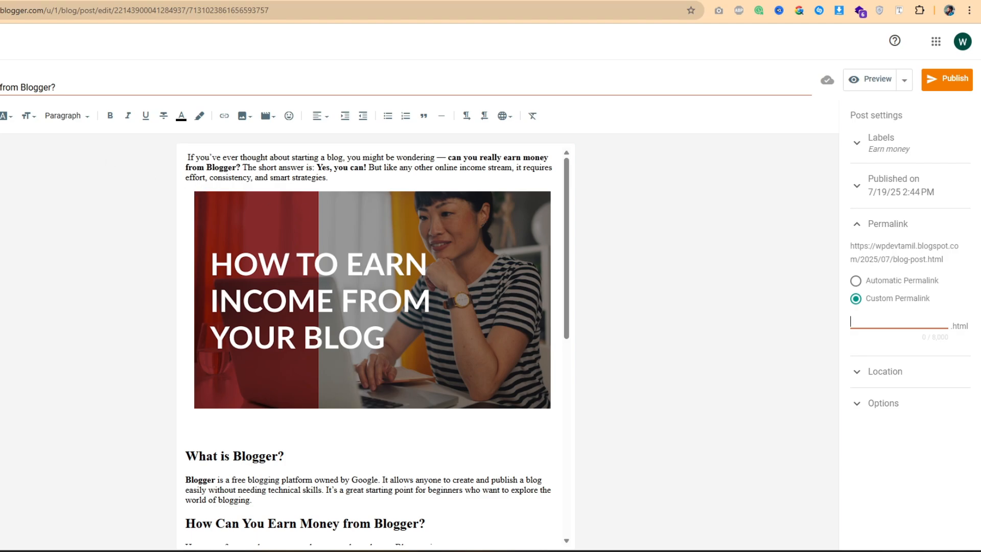
left_click_drag(0, 87, 52, 88)
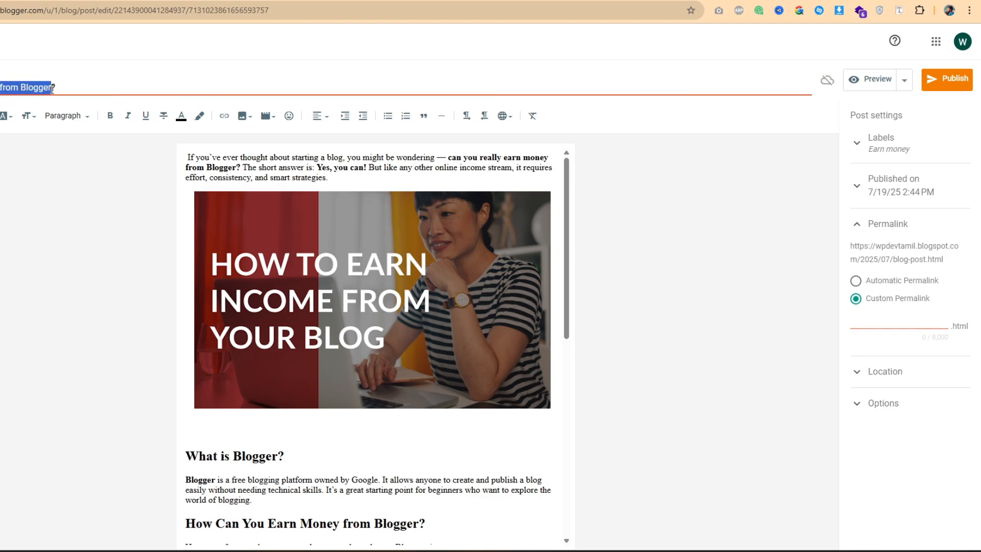
key("ctrl+c")
left_click(868, 320)
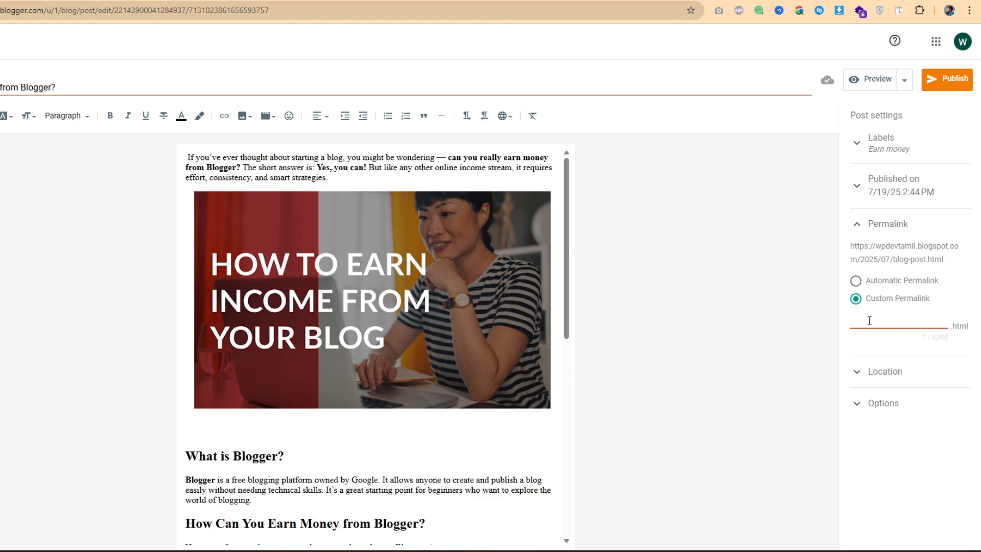
key("ctrl+v")
left_click(867, 354)
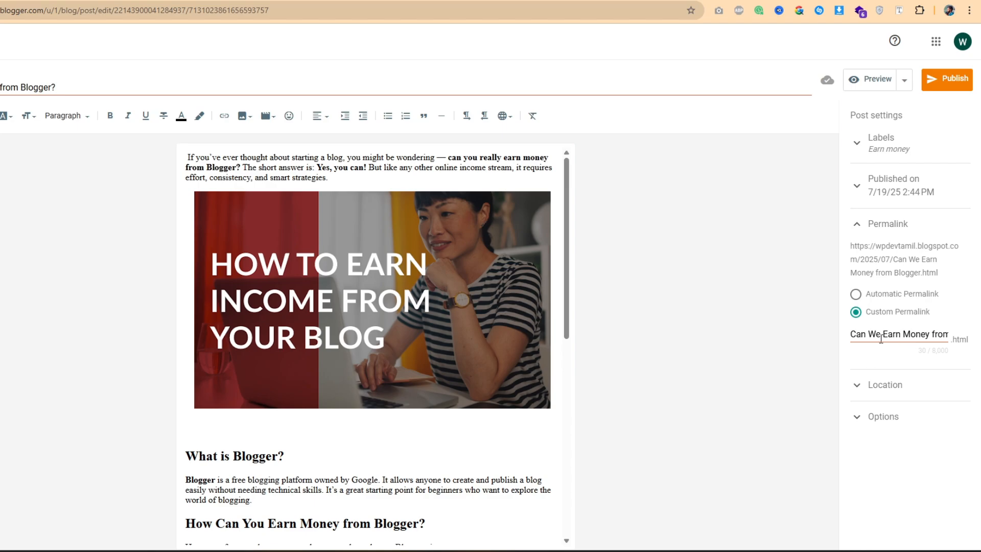
Step: Look at the post's location and reader comment settings and read through the post body once more
left_click(859, 389)
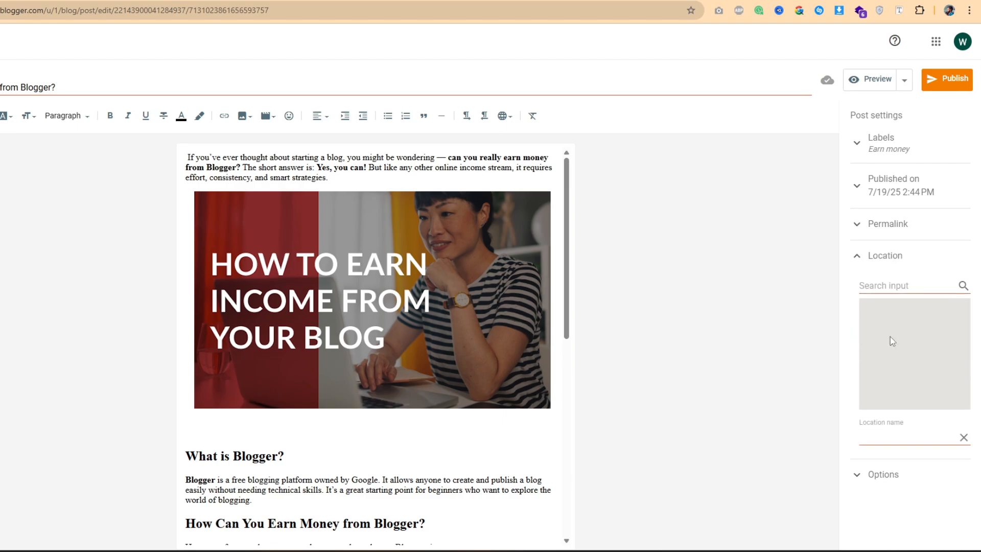
left_click(859, 478)
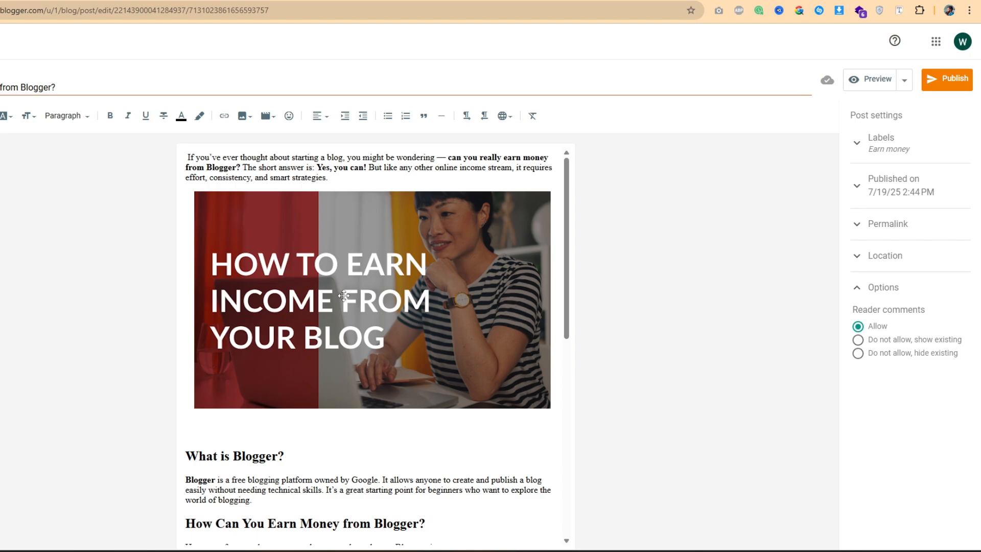
scroll(349, 300, "down", 8)
scroll(389, 335, "up", 10)
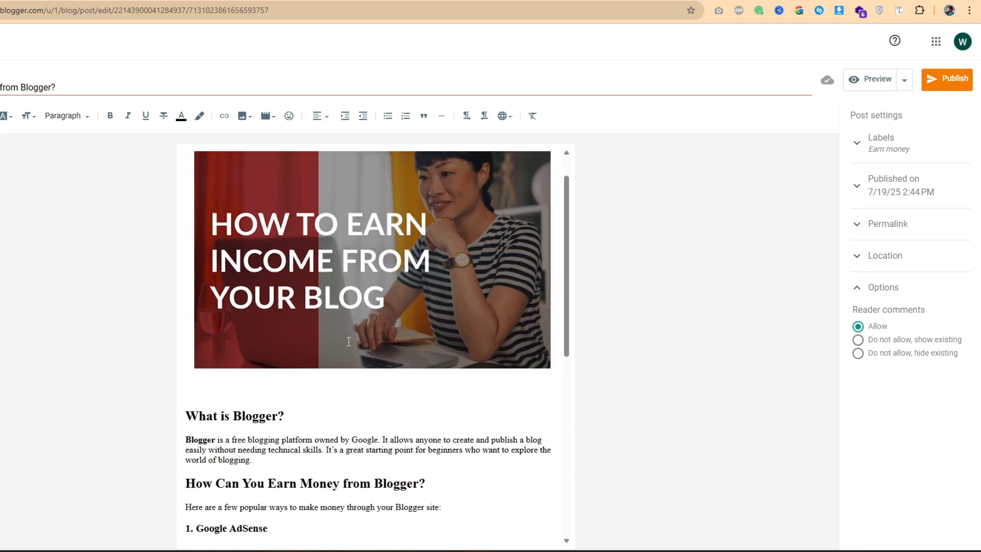
Step: Preview the post and examine it from title to comment area, first in the full-width view and again in the smartphone view
left_click(904, 80)
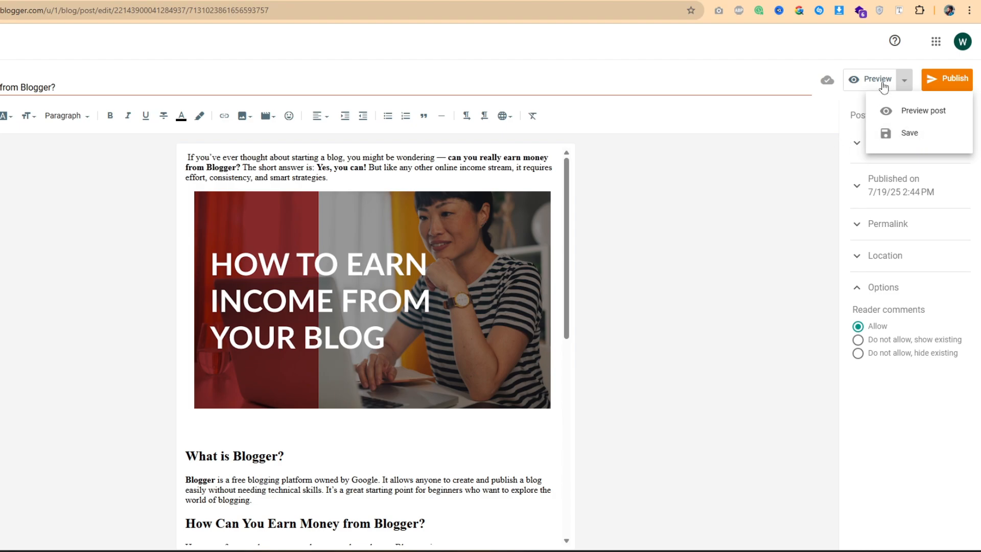
left_click(929, 117)
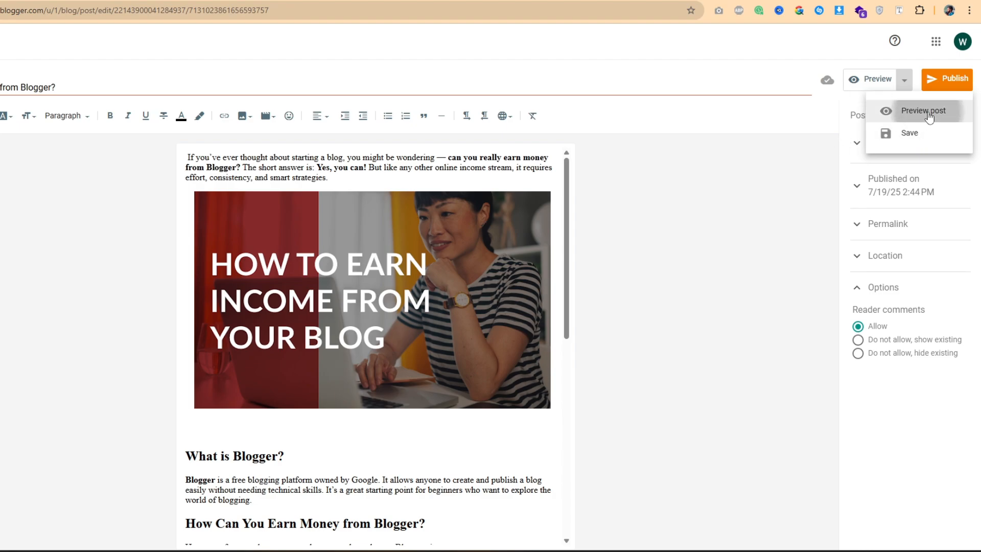
scroll(359, 274, "down", 6)
scroll(363, 273, "down", 5)
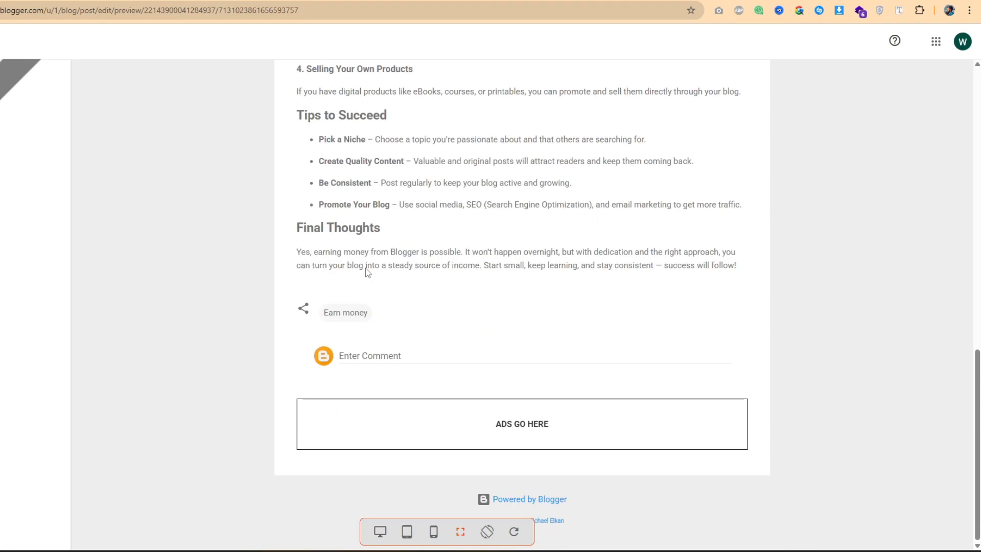
scroll(393, 276, "up", 14)
scroll(397, 275, "down", 15)
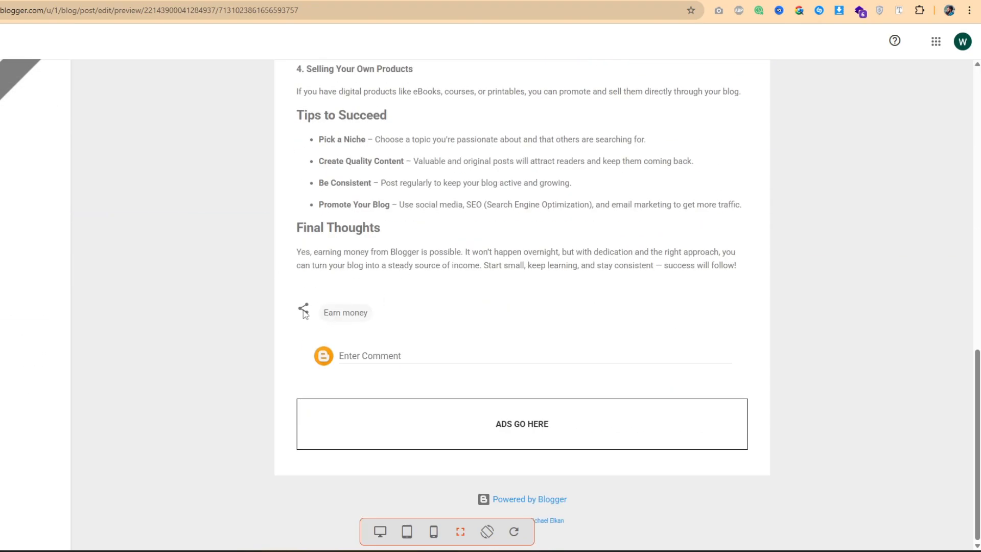
scroll(454, 333, "up", 15)
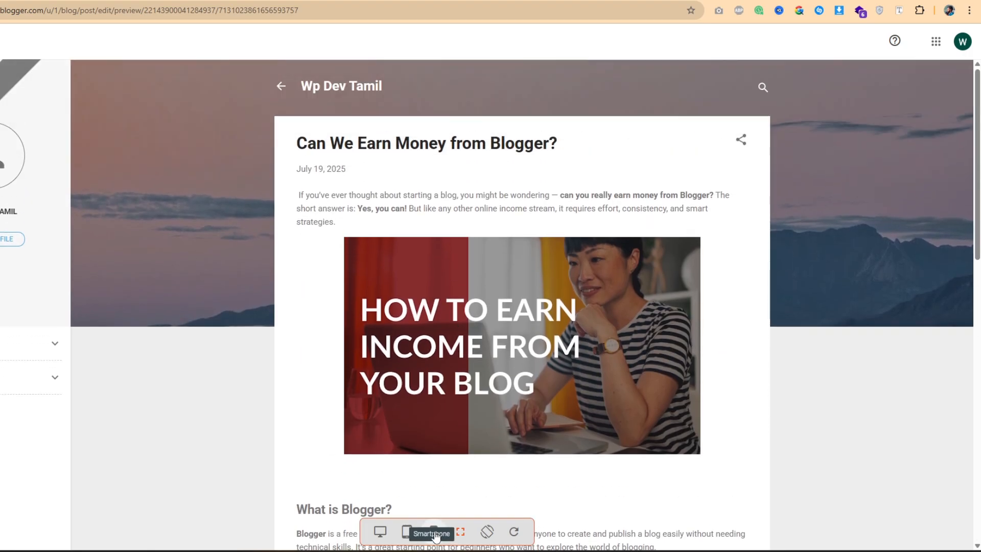
left_click(435, 536)
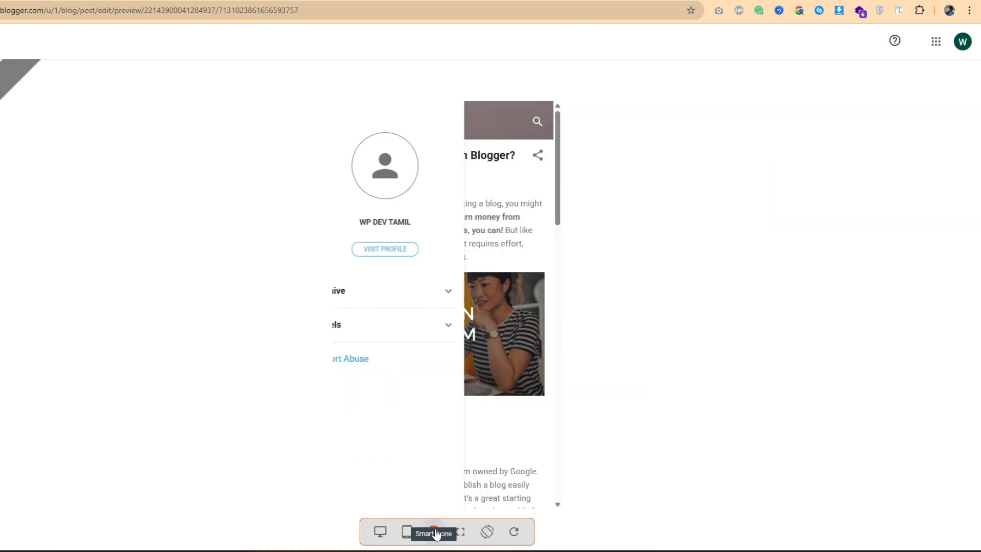
scroll(418, 287, "down", 15)
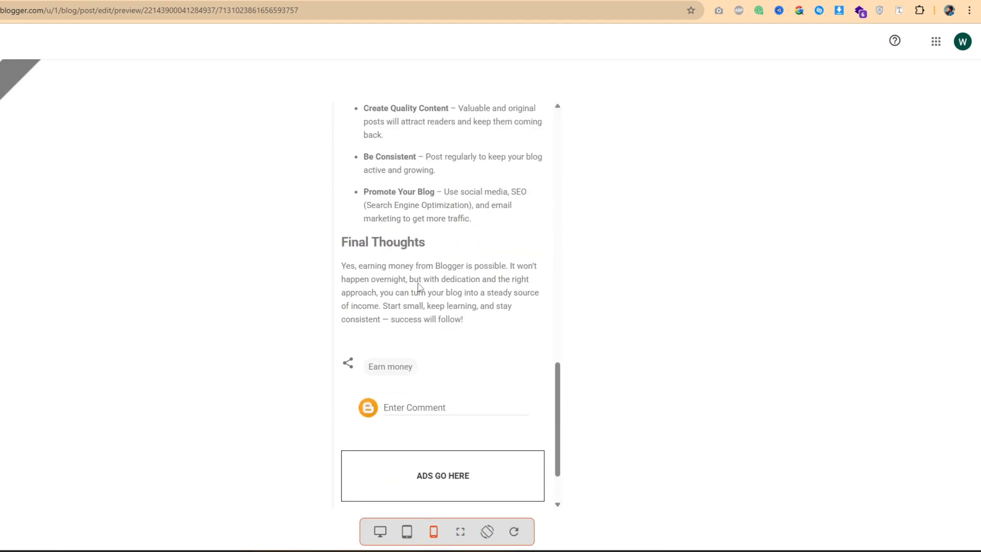
Step: Compare the post preview in the smartphone, desktop and full-screen views, examining it down to the comment area, and close the preview
scroll(418, 286, "down", 2)
scroll(418, 285, "up", 20)
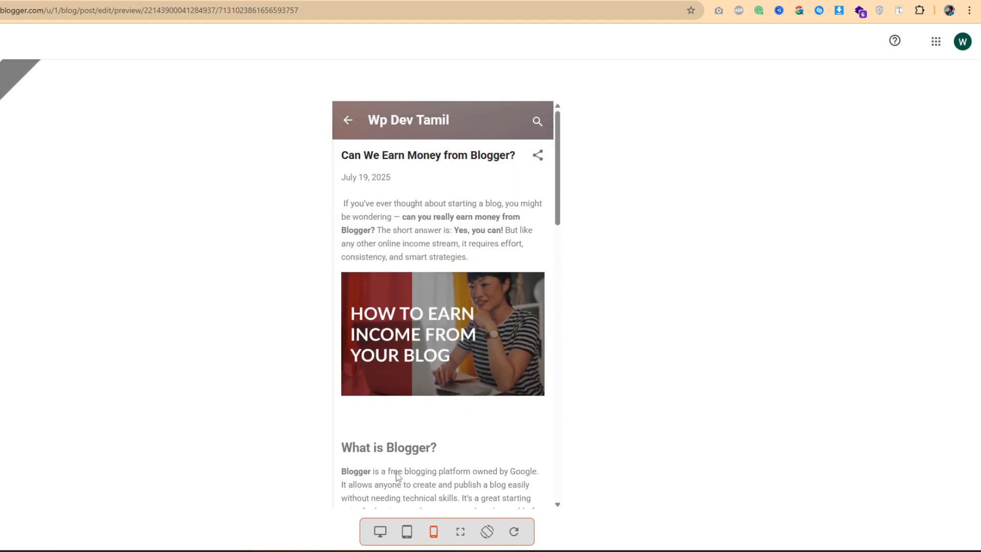
left_click(381, 531)
scroll(466, 375, "down", 5)
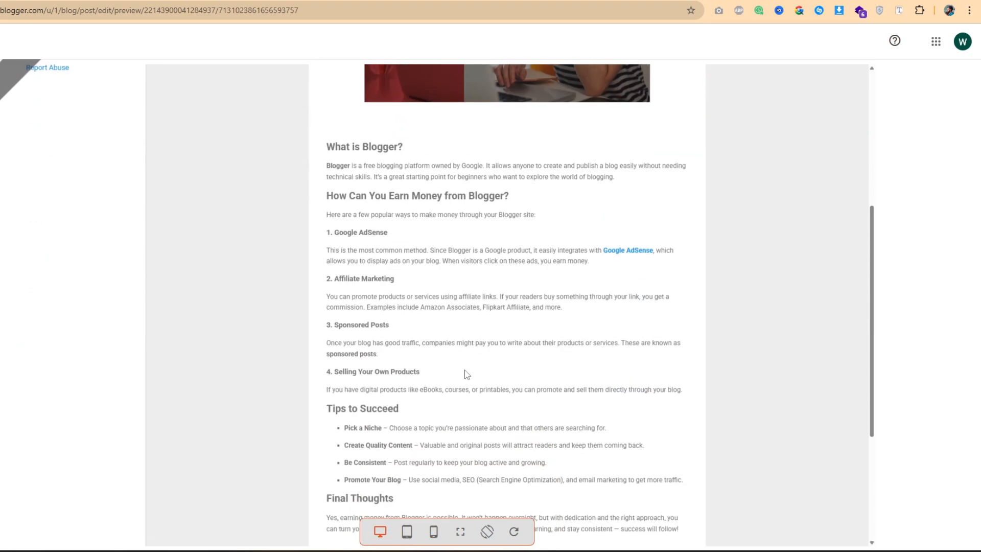
scroll(466, 375, "up", 5)
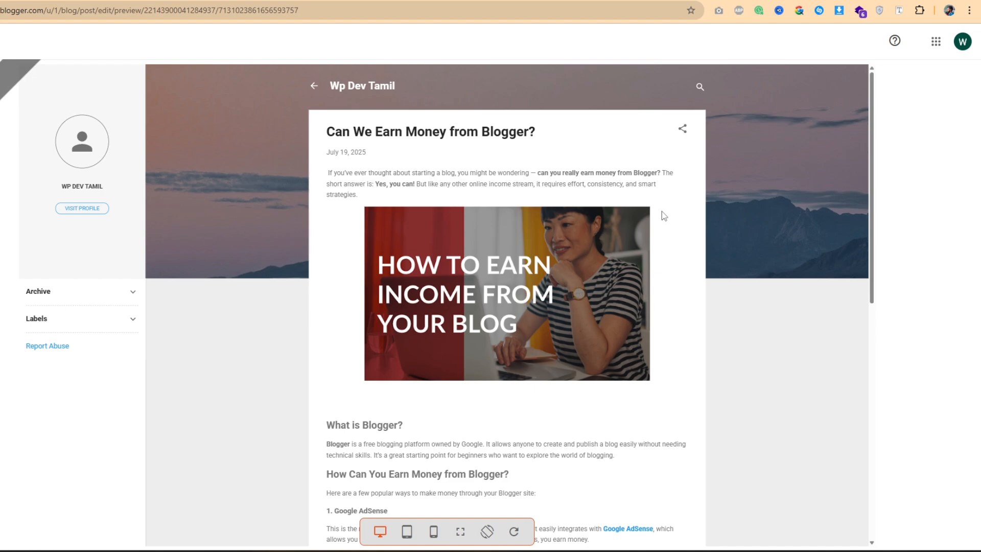
left_click(435, 532)
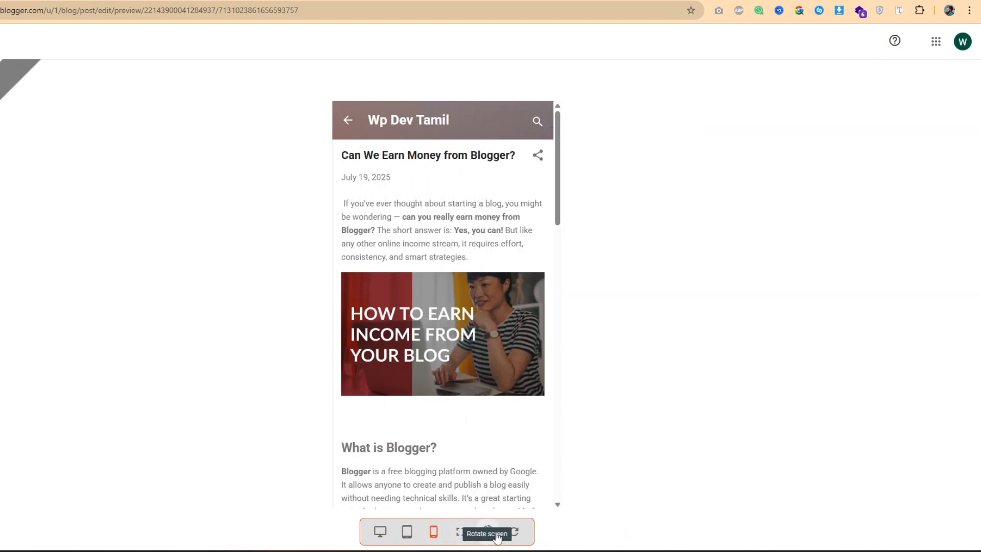
left_click(460, 532)
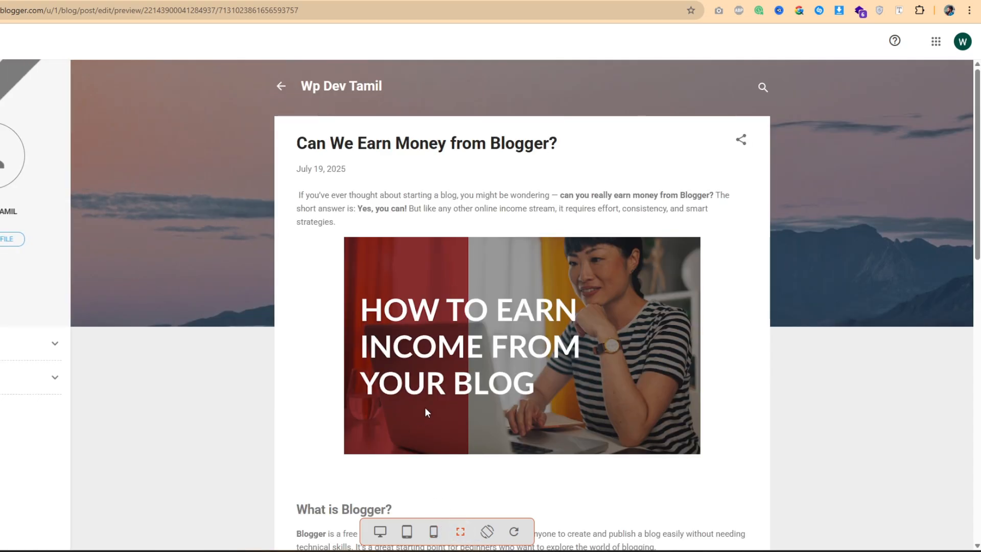
scroll(425, 413, "down", 15)
scroll(424, 393, "up", 15)
key("Escape")
Step: Read through the post body once more and publish the post to the blog
scroll(363, 250, "down", 6)
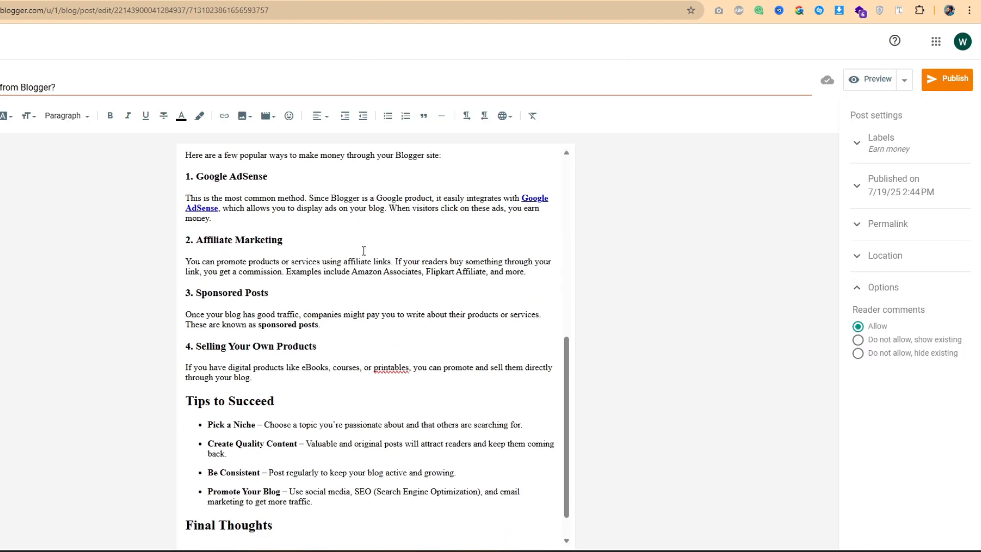
scroll(423, 280, "down", 1)
scroll(422, 280, "up", 10)
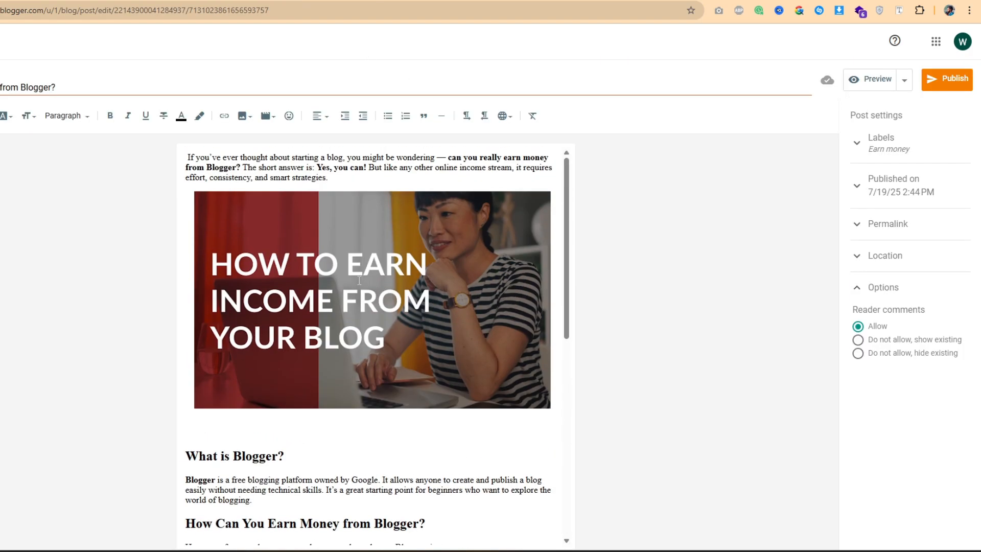
left_click(945, 83)
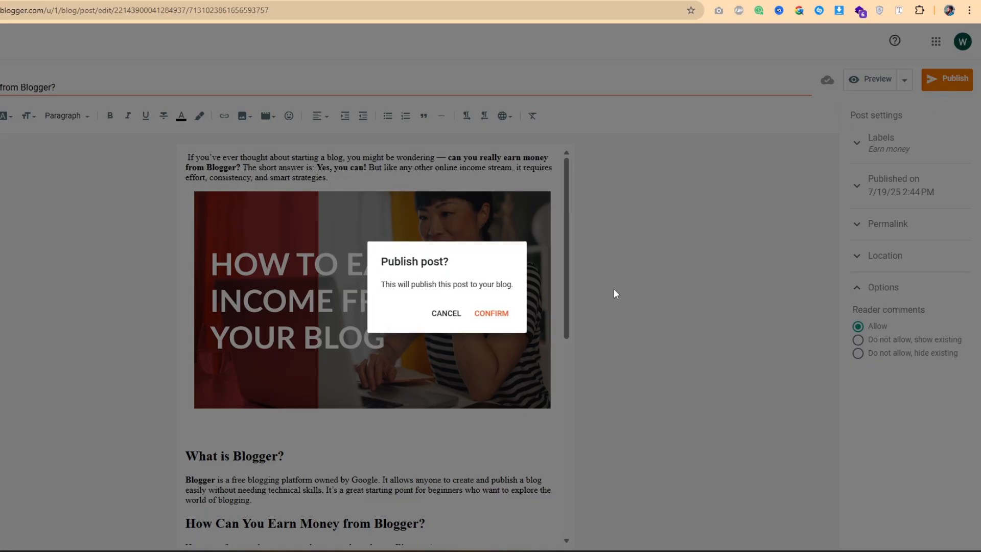
left_click(492, 315)
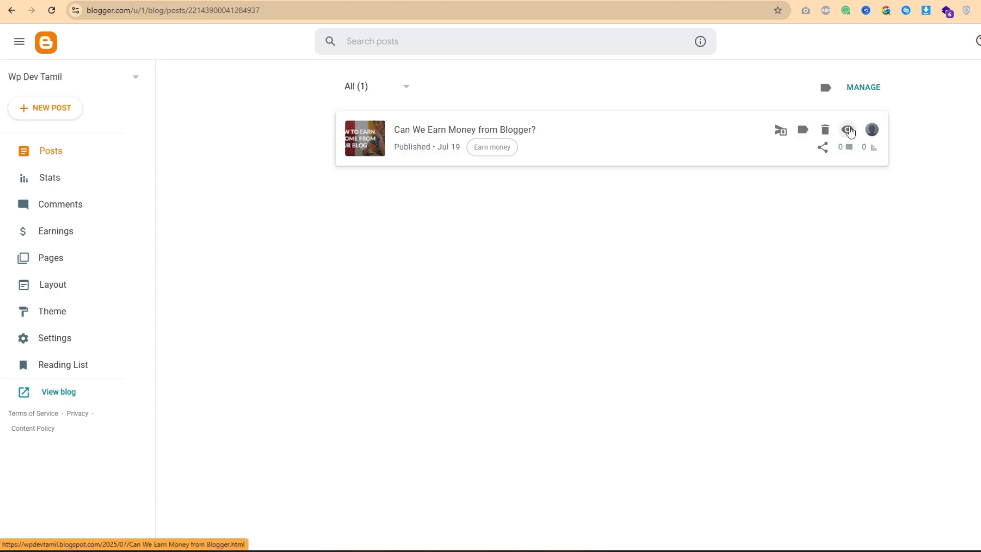
Step: View the published post on the live blog from its title to the comment area, and return to the post list
left_click(847, 130)
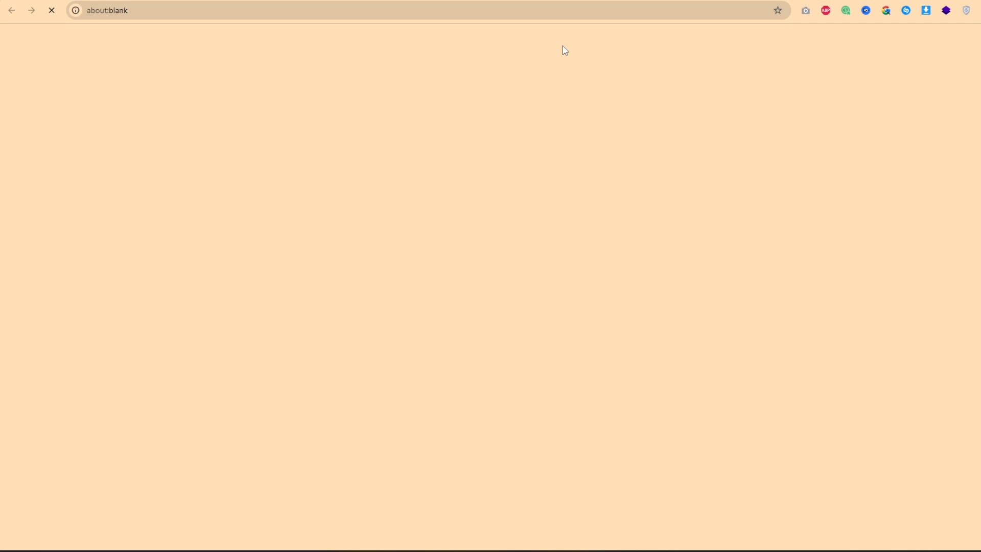
scroll(496, 268, "down", 15)
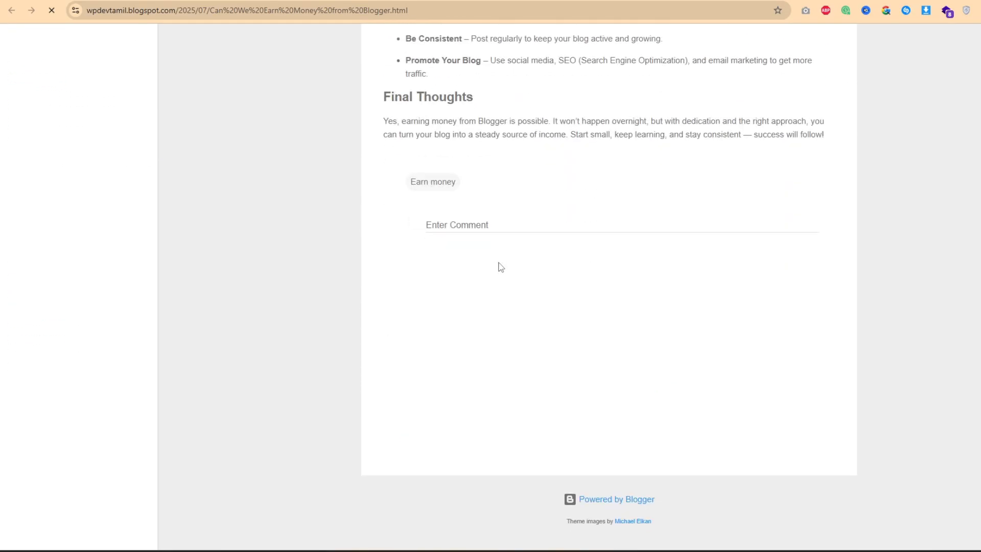
scroll(462, 263, "up", 15)
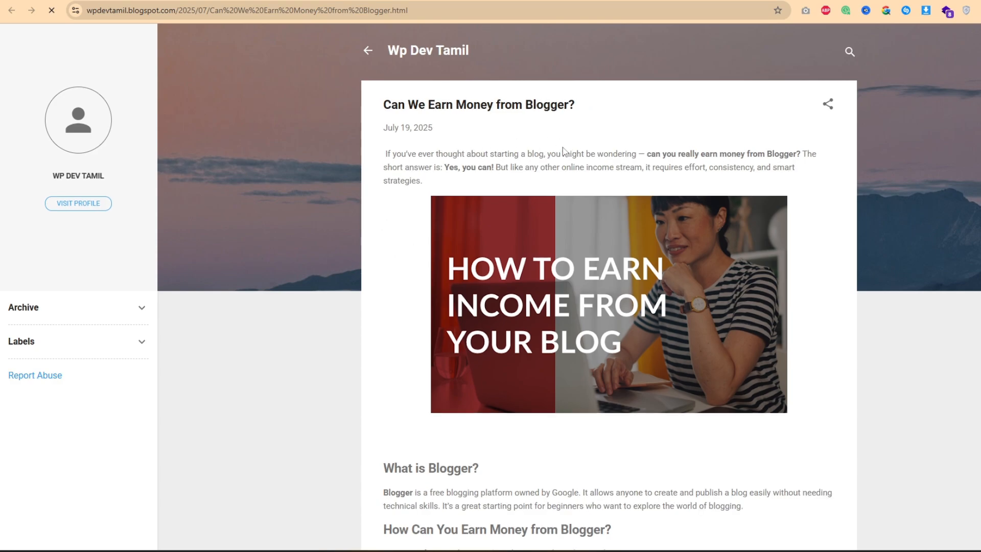
key("ctrl+w")
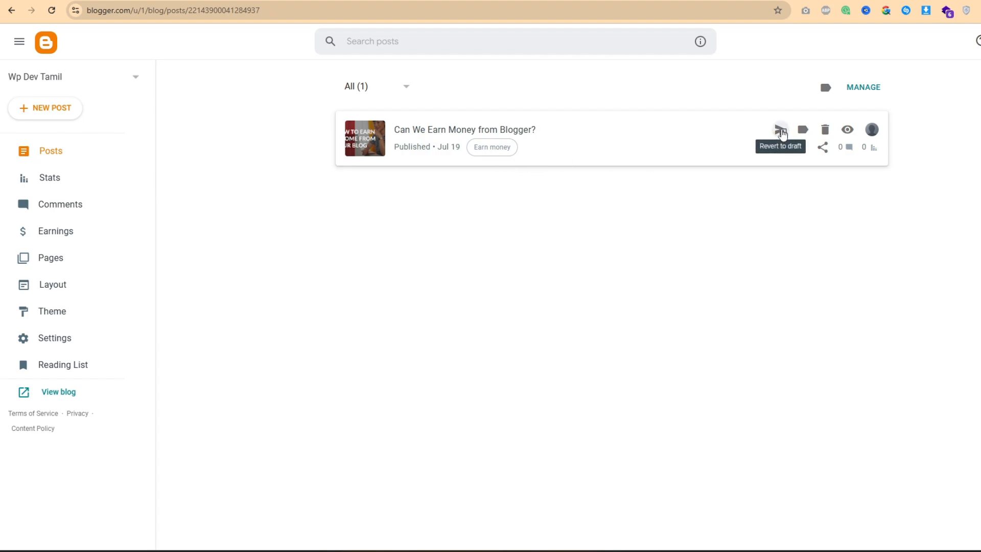
Step: Revert the post "Can We Earn Money from Blogger?" to draft and publish it again from the editor
left_click(781, 132)
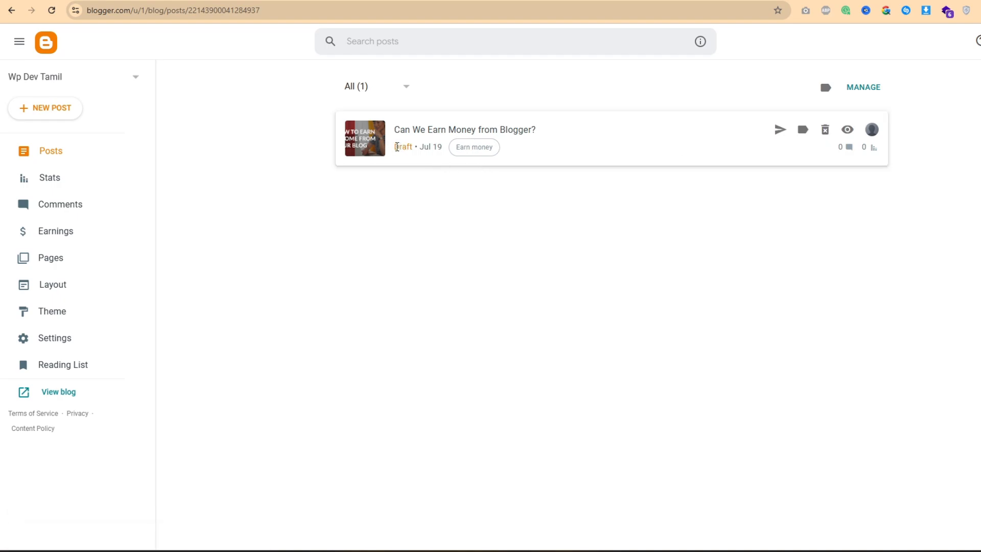
left_click_drag(397, 146, 415, 149)
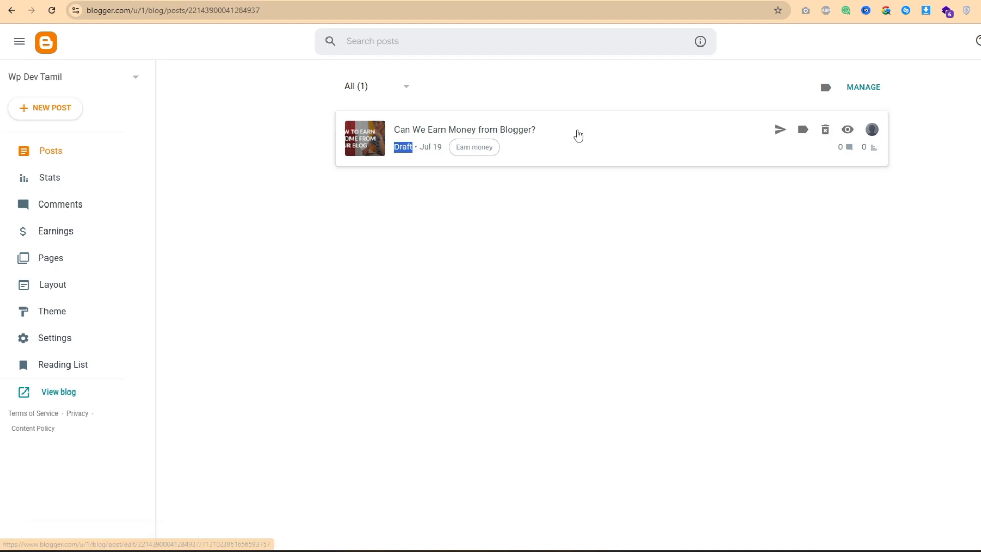
left_click(576, 134)
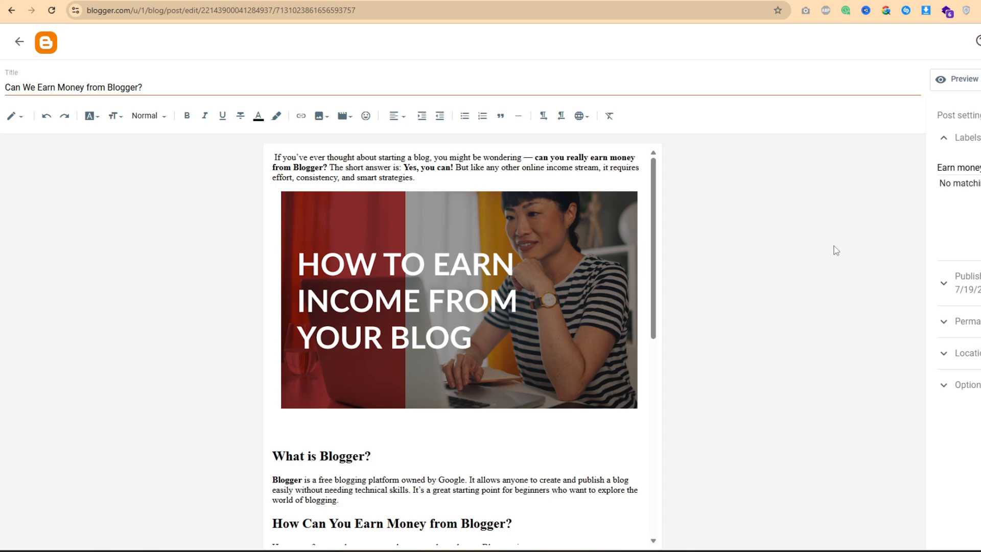
left_click(980, 79)
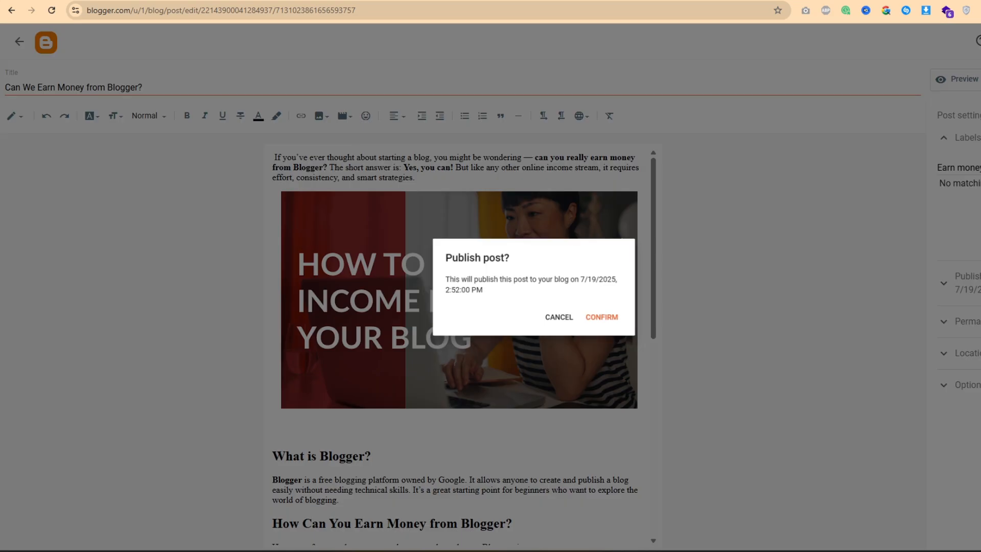
left_click(608, 318)
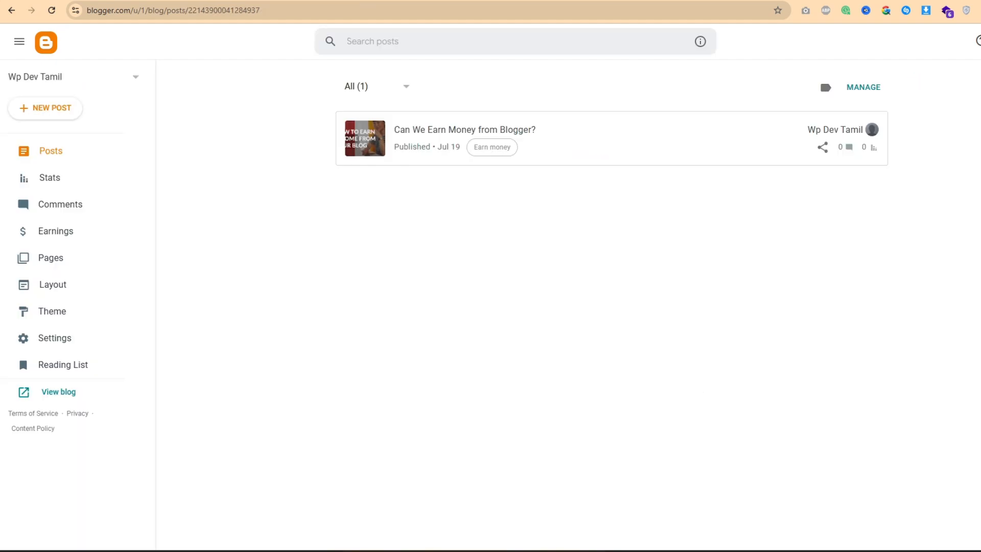
Step: Switch to the sticky note checklist, strike through "Write blog post", and minimize the note
mouse_move(756, 549)
left_click(751, 511)
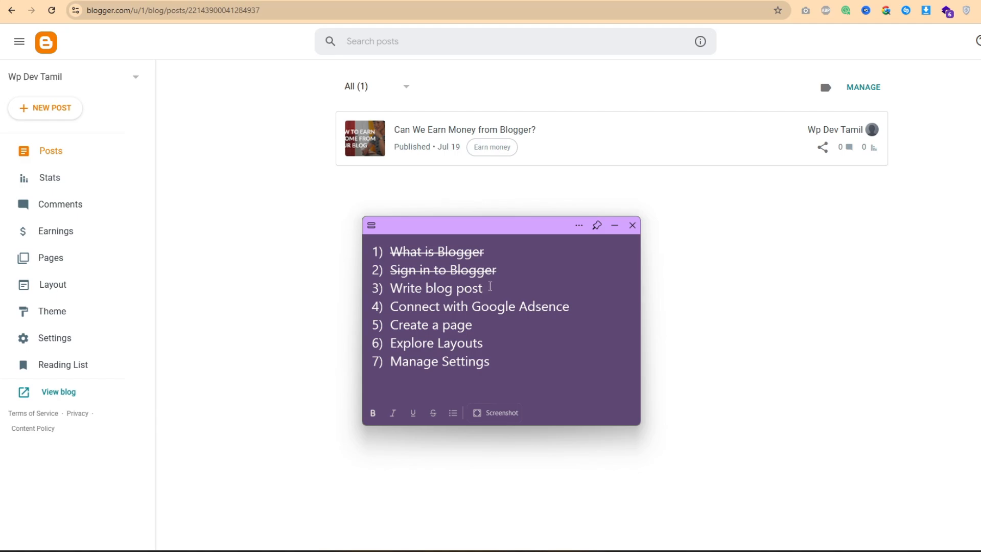
left_click_drag(490, 287, 390, 289)
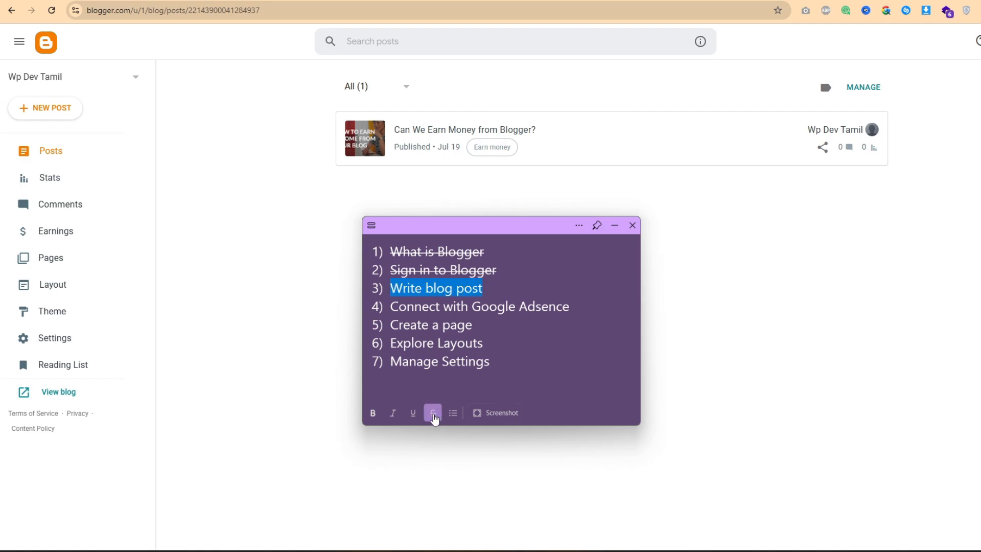
left_click(433, 414)
left_click(536, 325)
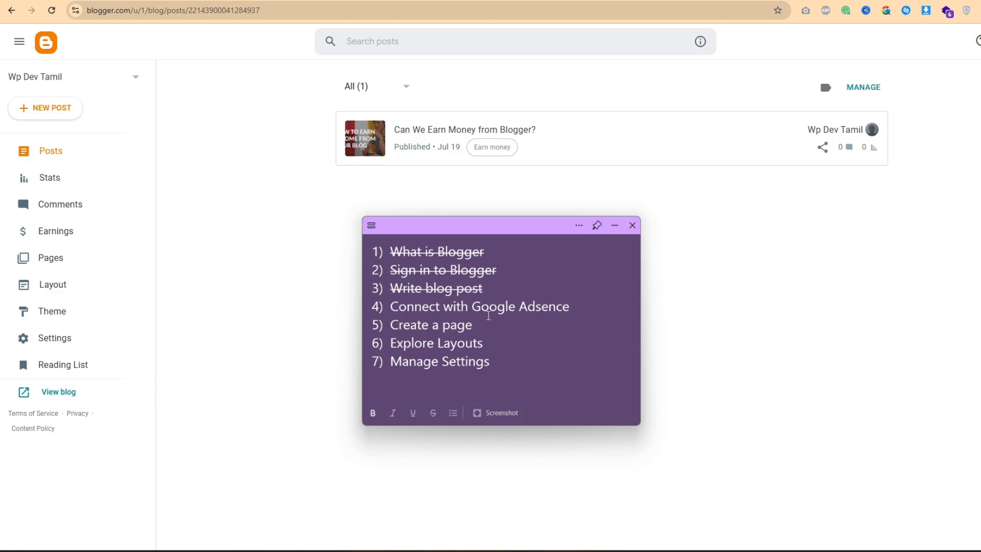
left_click(615, 226)
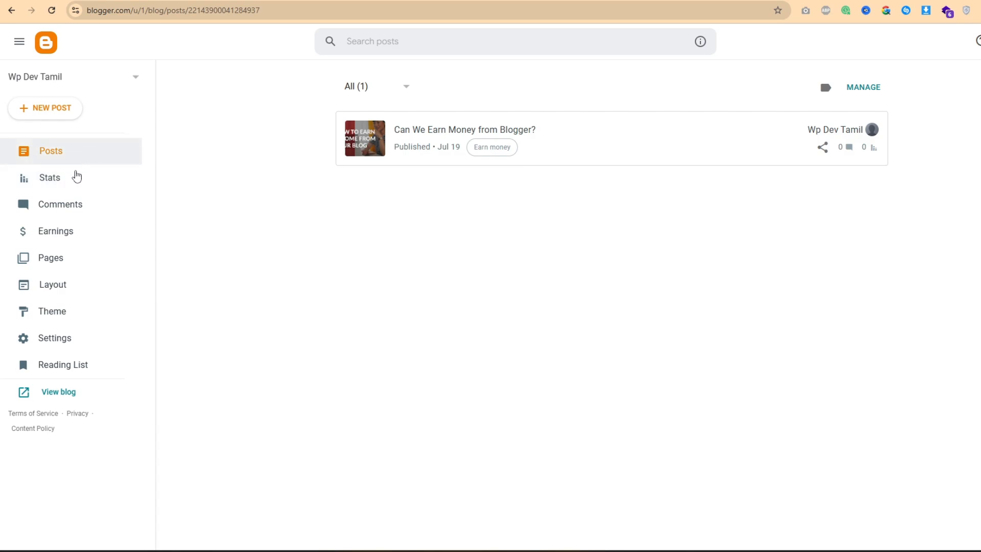
Step: Examine the blog's statistics, including followers, view counts, the views chart and per-post and per-page data, and check its comments
left_click(66, 187)
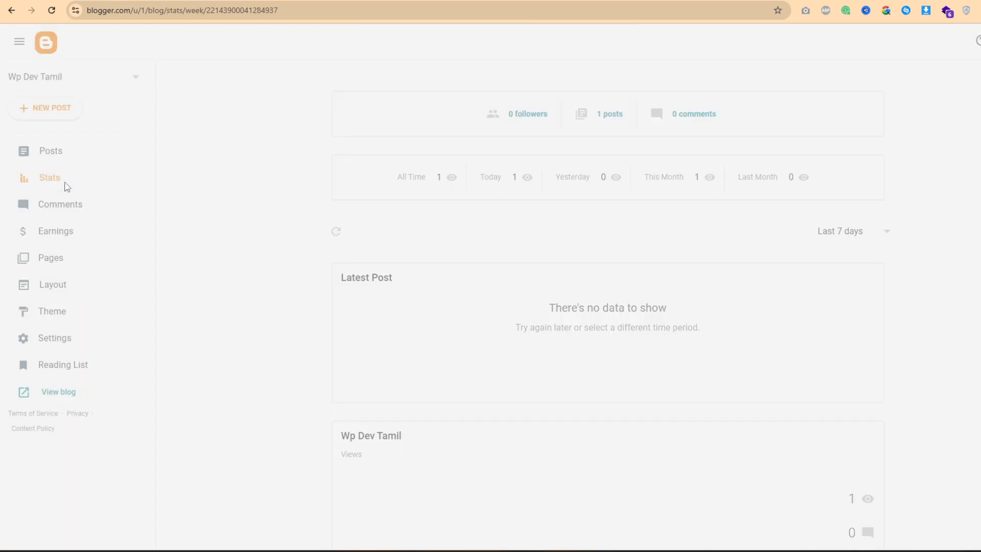
scroll(452, 242, "down", 10)
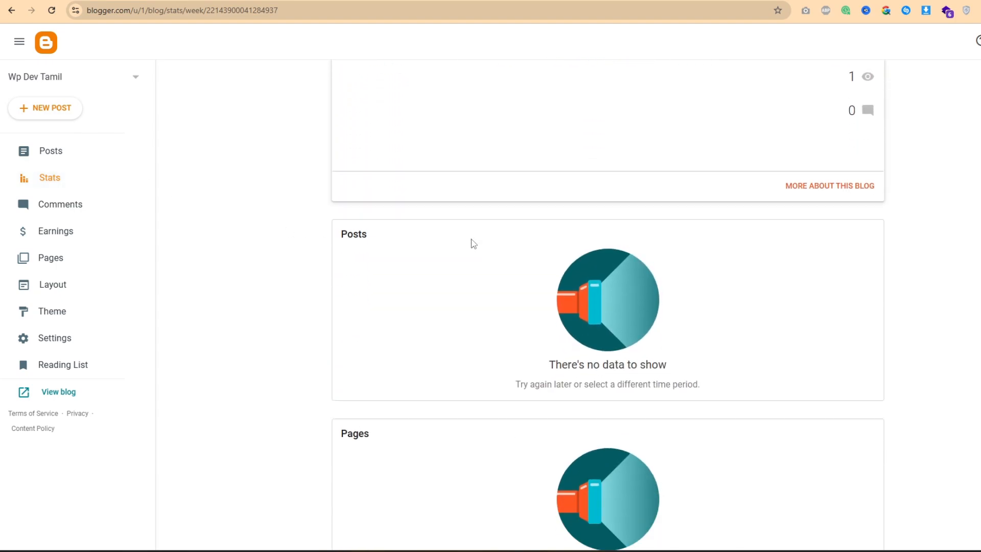
scroll(449, 300, "up", 10)
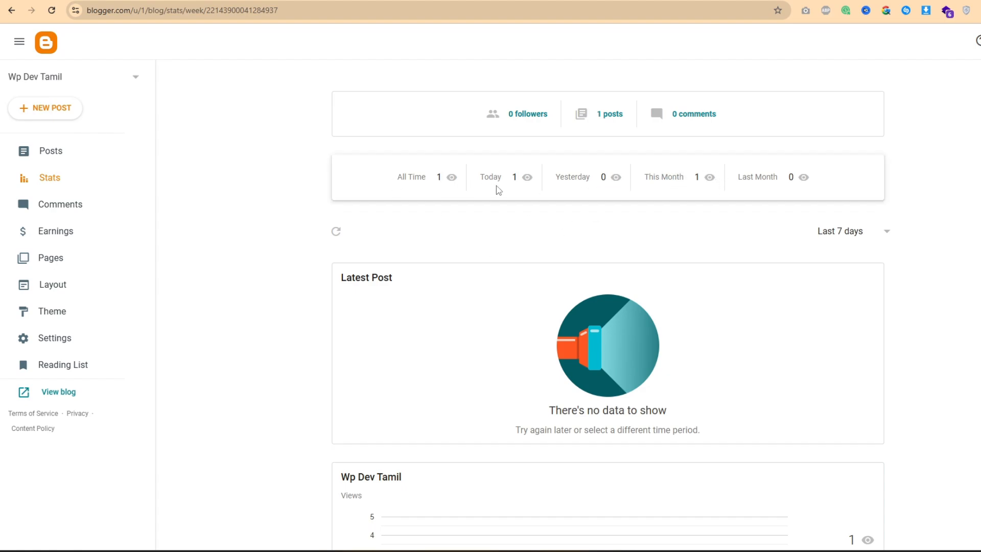
scroll(511, 230, "down", 8)
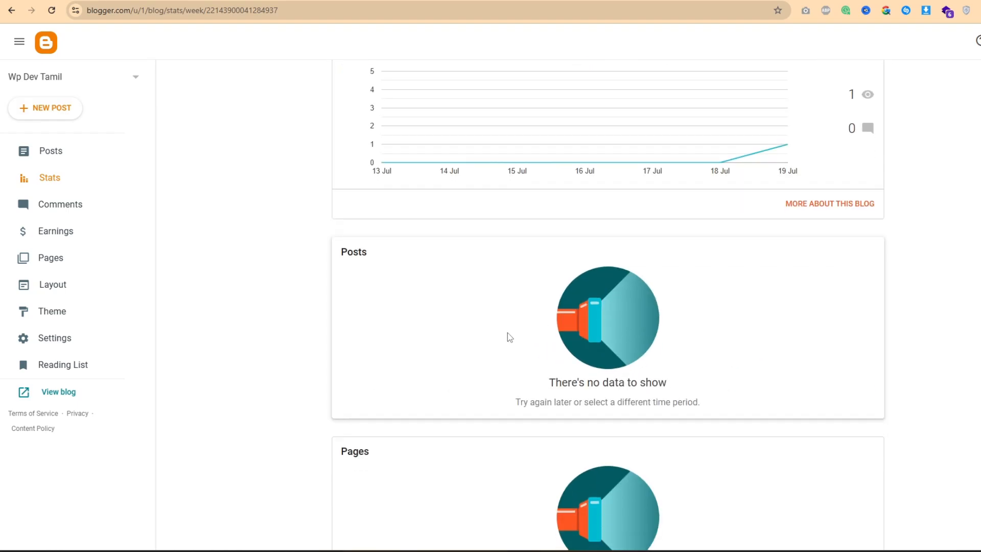
scroll(506, 307, "up", 6)
scroll(504, 273, "up", 2)
scroll(436, 302, "down", 5)
scroll(436, 232, "up", 5)
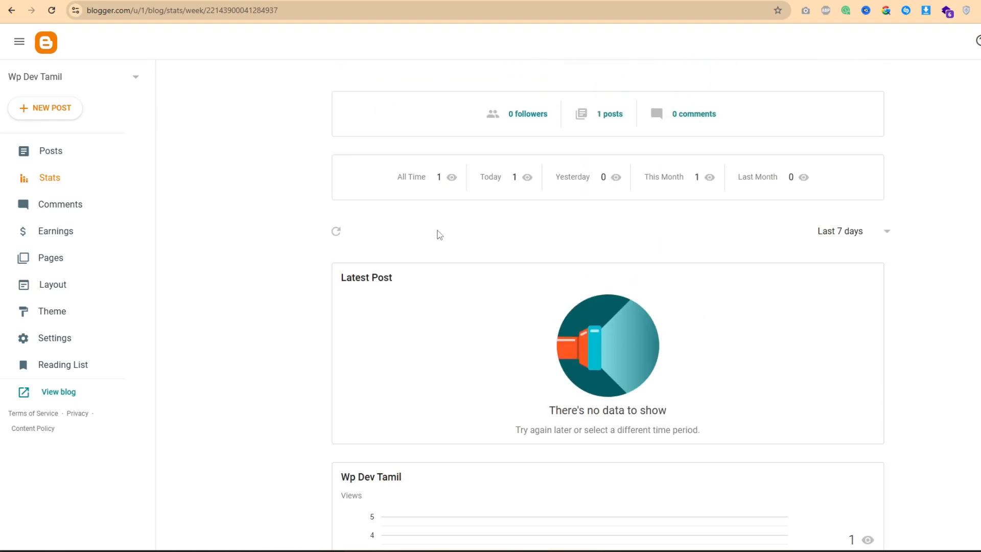
scroll(650, 221, "down", 1)
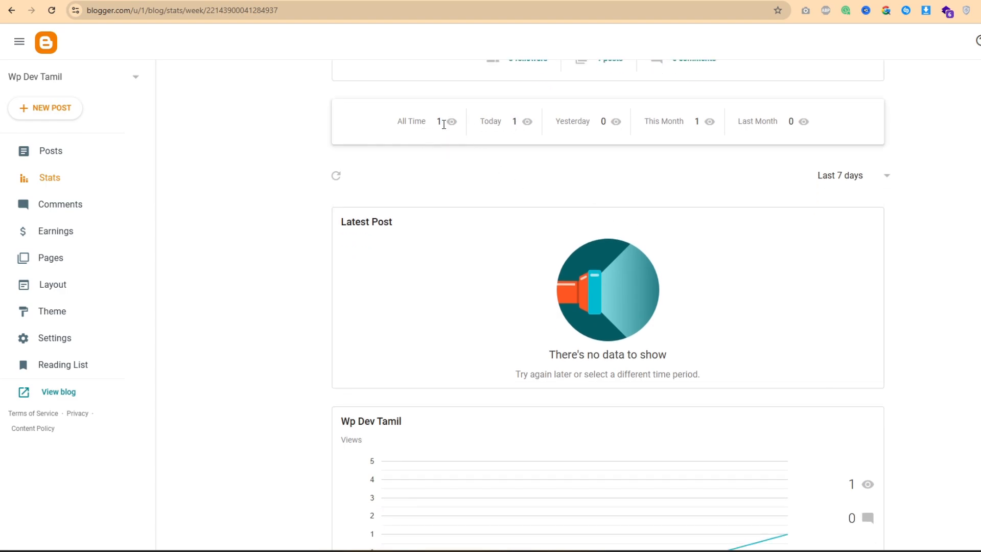
scroll(503, 174, "down", 6)
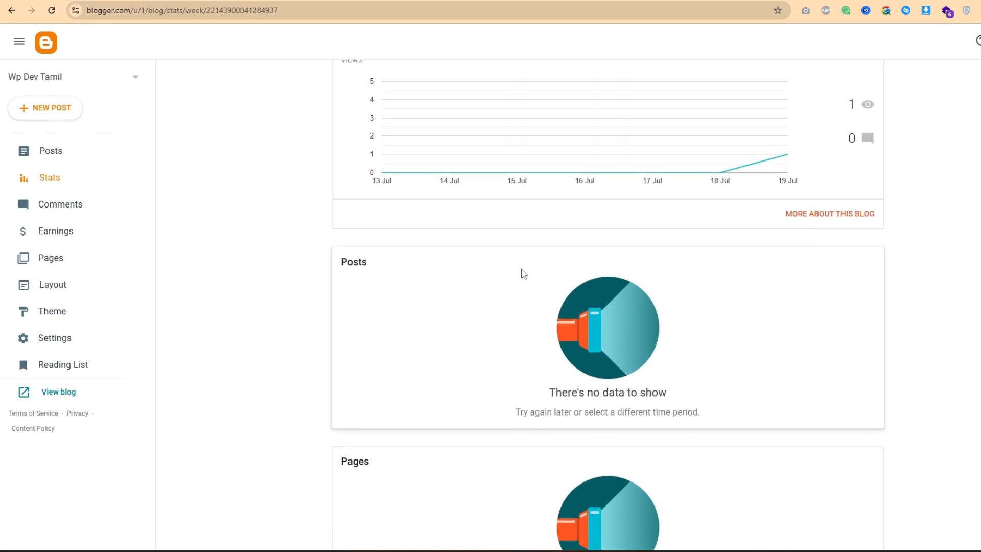
scroll(521, 271, "up", 7)
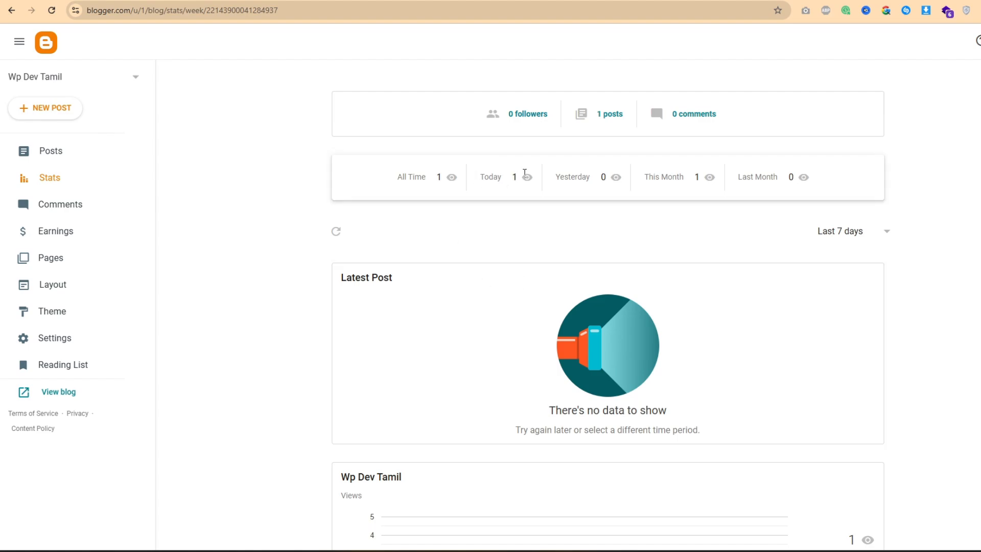
scroll(532, 215, "down", 10)
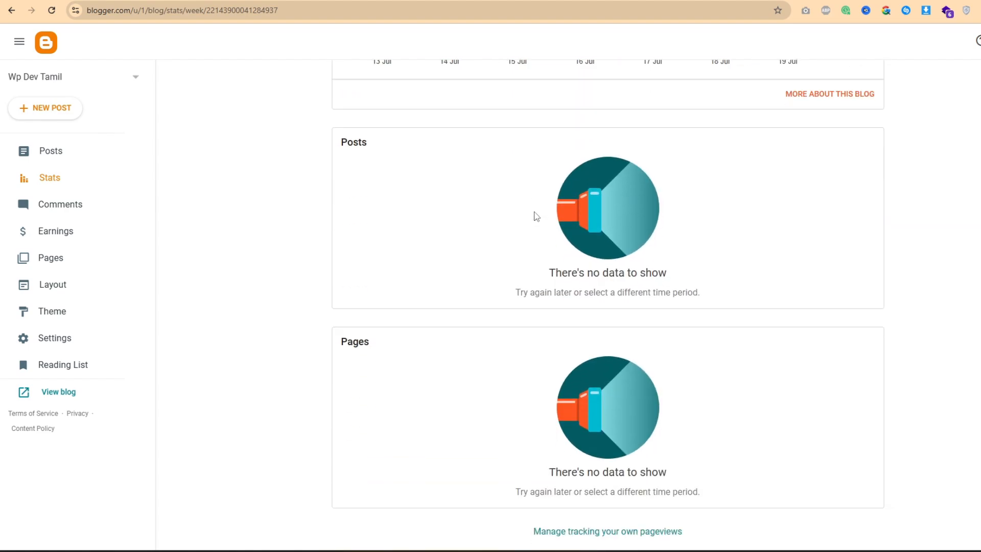
scroll(536, 216, "up", 10)
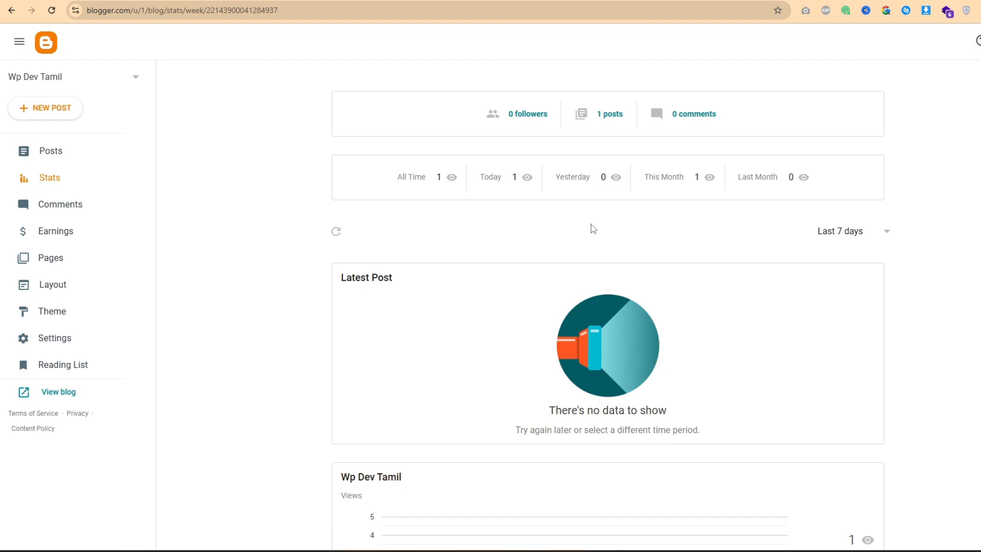
left_click(64, 211)
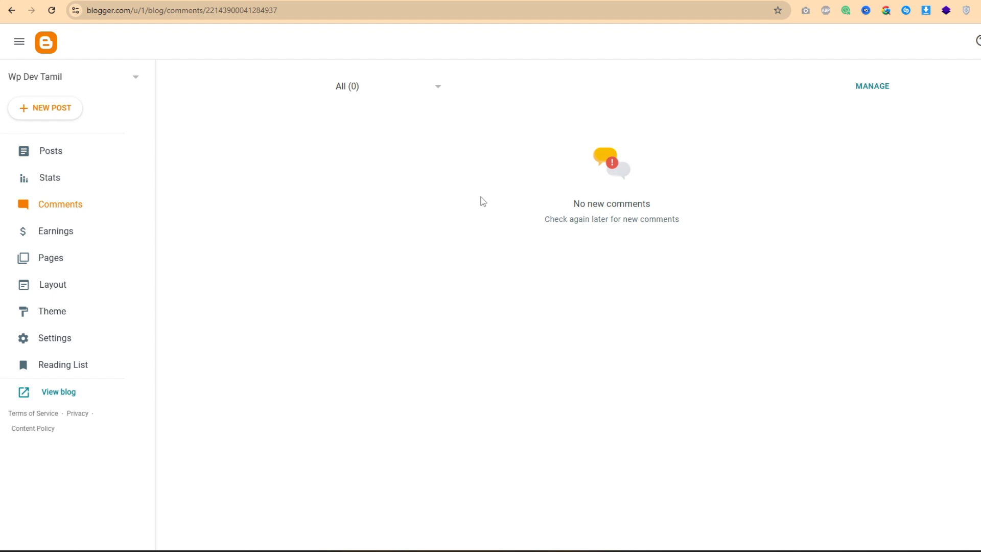
Step: Start creating an AdSense account from the blog's earnings page, declining customized help and performance suggestions and choosing India as payment country
left_click(61, 235)
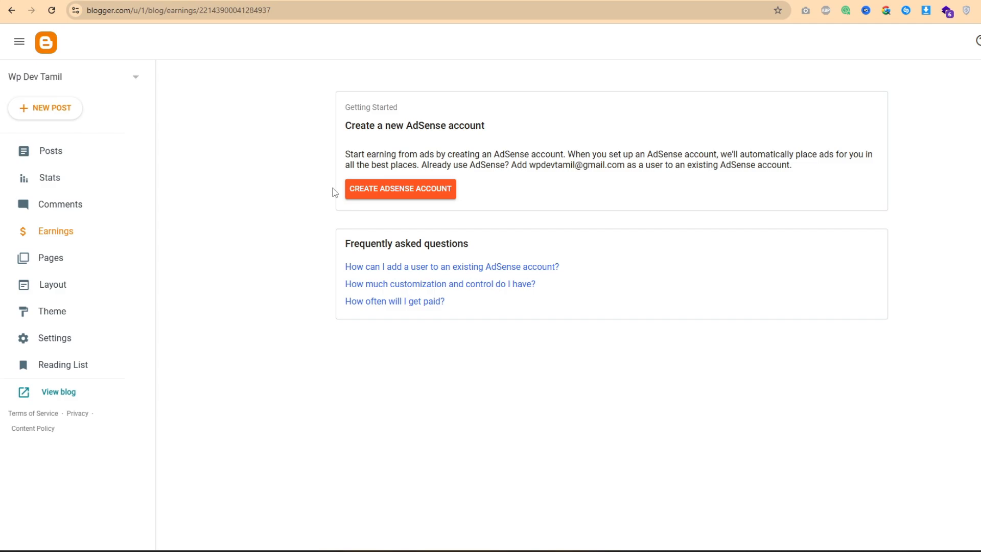
left_click(396, 189)
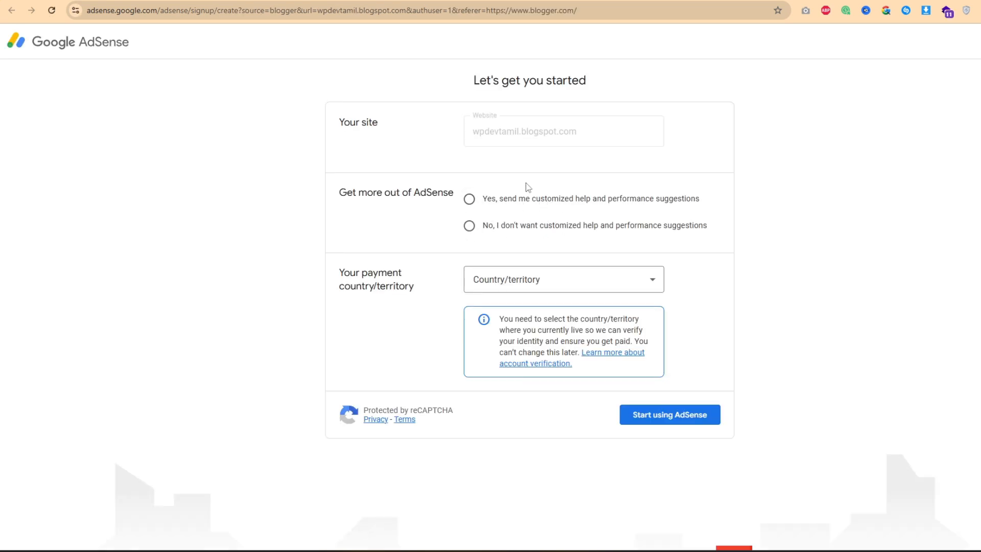
left_click(525, 229)
left_click(592, 284)
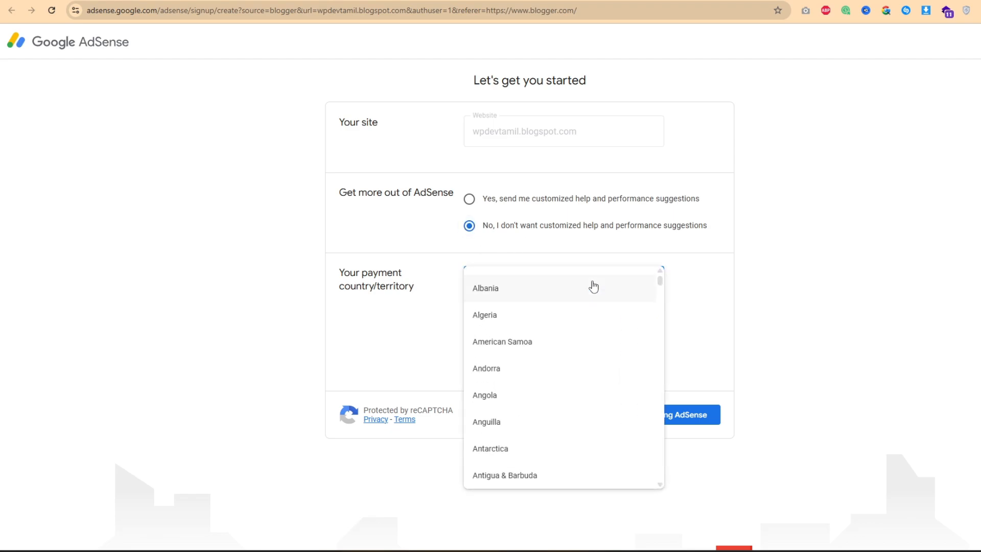
scroll(593, 287, "down", 20)
scroll(578, 366, "down", 5)
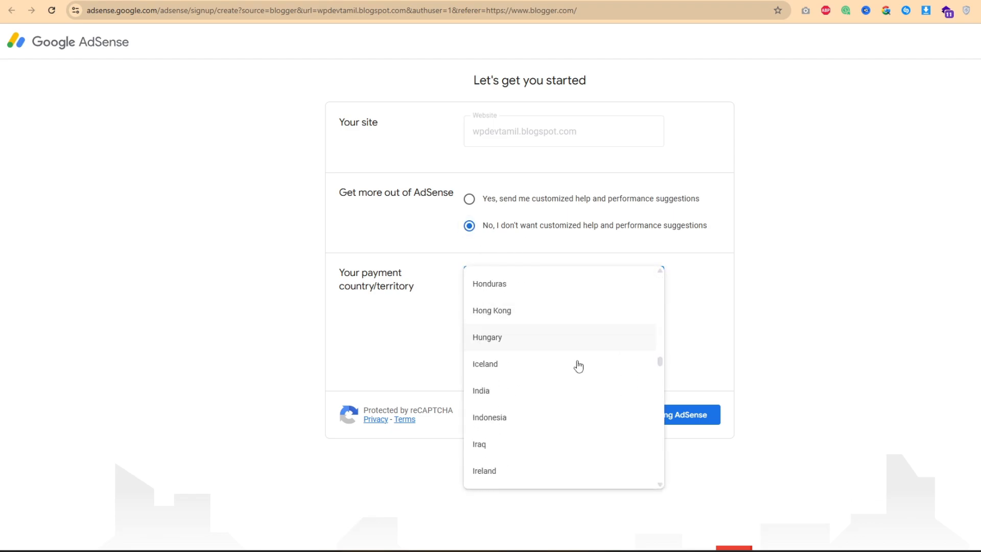
scroll(580, 367, "up", 2)
left_click(488, 338)
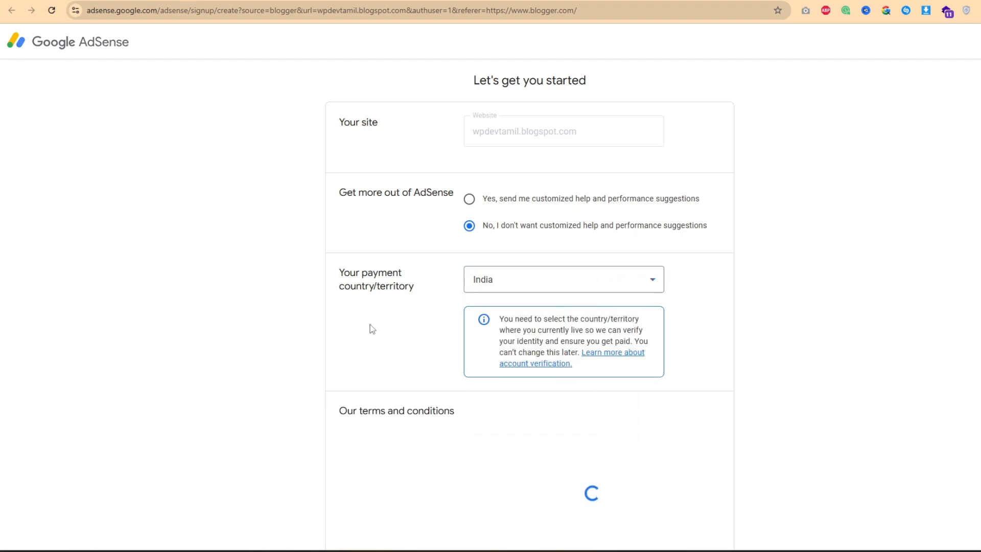
Step: Accept the AdSense terms of service agreement and submit the sign-up to start using AdSense
scroll(379, 332, "down", 3)
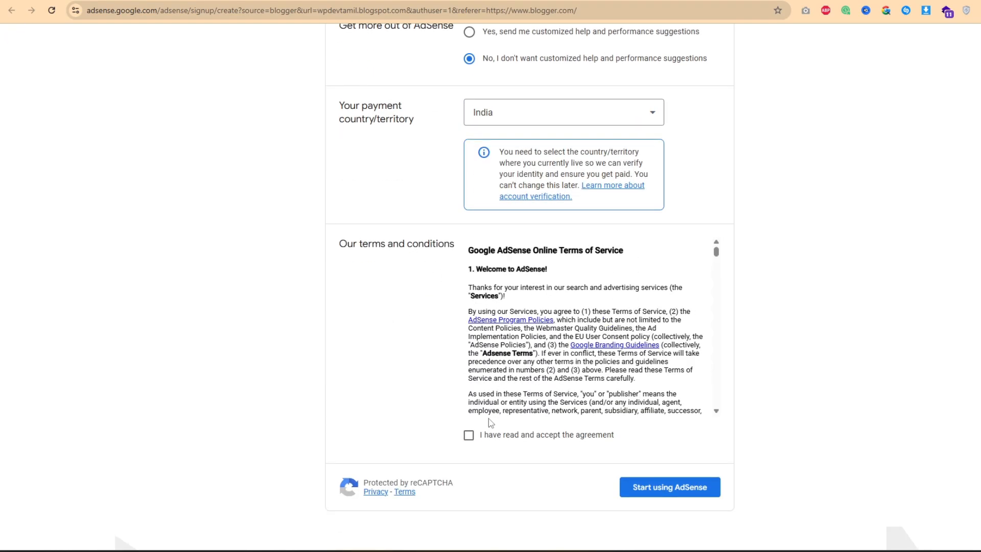
left_click(469, 435)
scroll(423, 365, "down", 3)
left_click(680, 321)
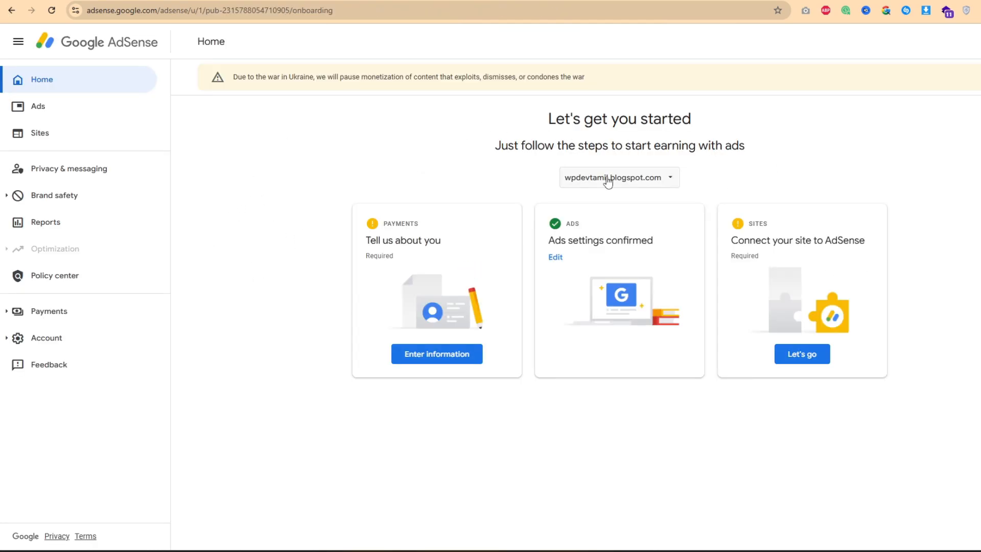
Step: Check the approval status of wpdevtamil.blogspot.com in the AdSense site list
left_click(58, 138)
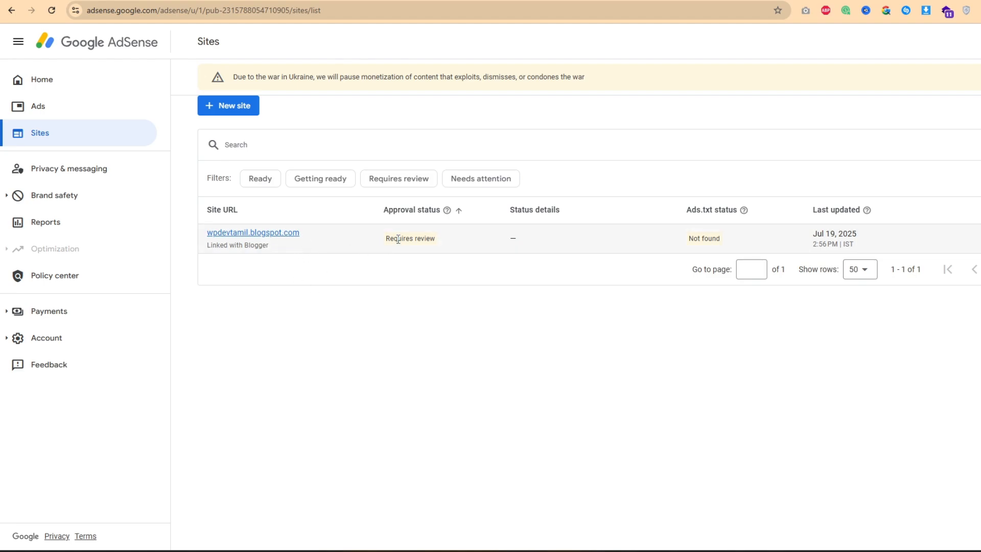
left_click_drag(386, 238, 439, 244)
left_click(378, 248)
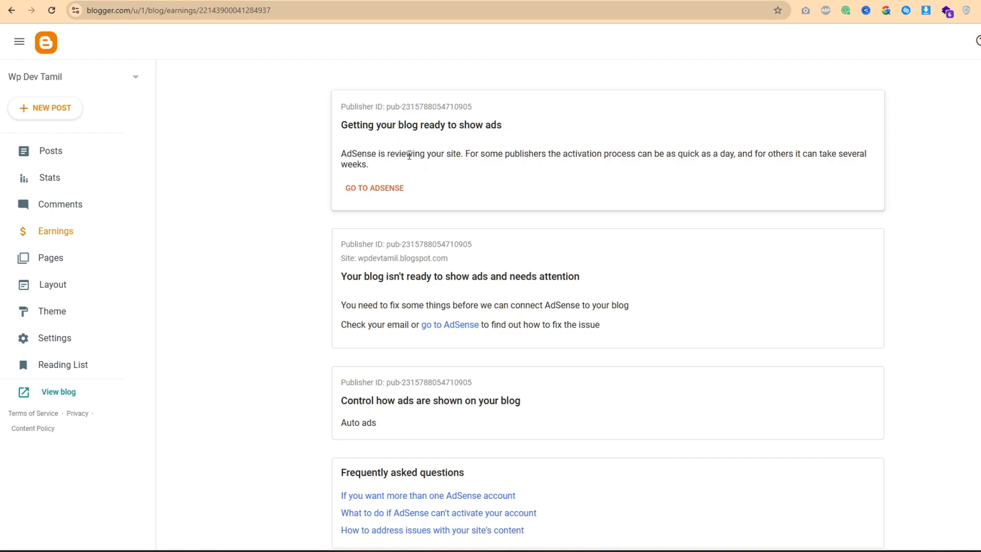
Step: Read the AdSense review notice and the remaining ad sections on the blog's earnings page in Blogger
left_click_drag(341, 153, 765, 167)
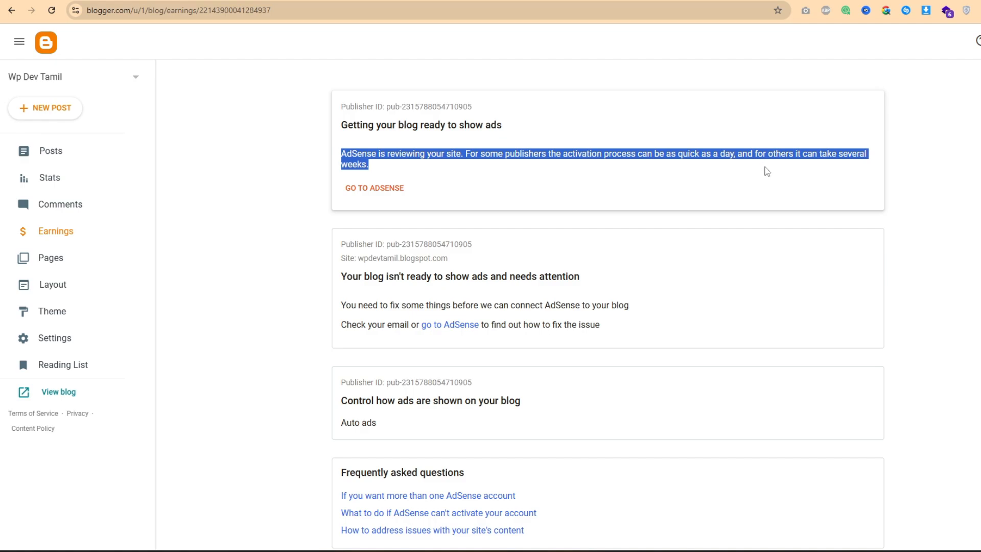
left_click(442, 171)
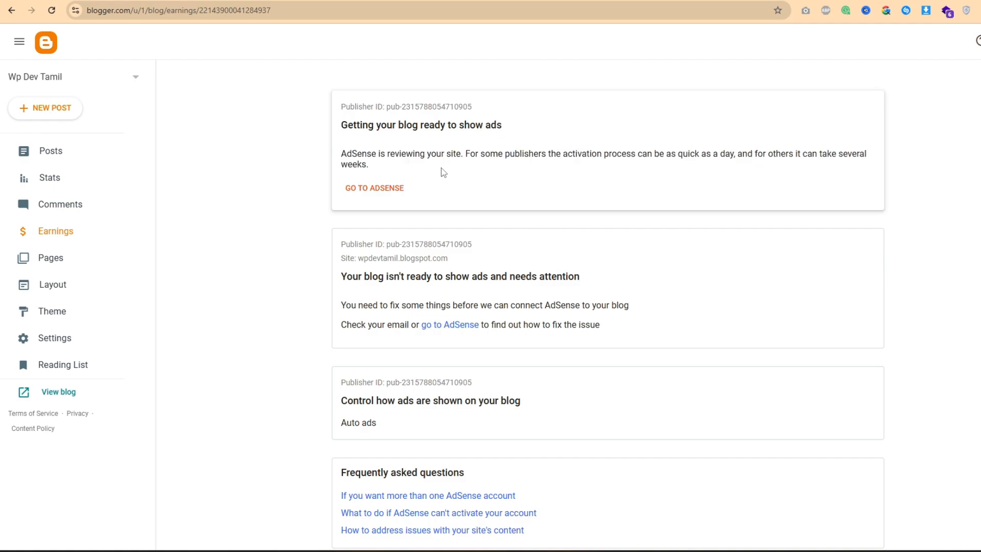
left_click_drag(343, 153, 376, 166)
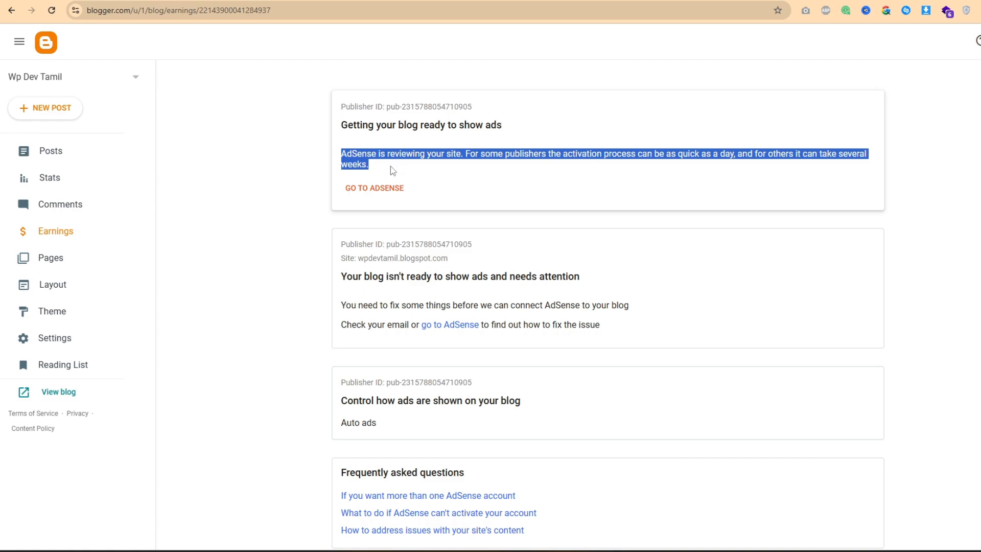
left_click(389, 167)
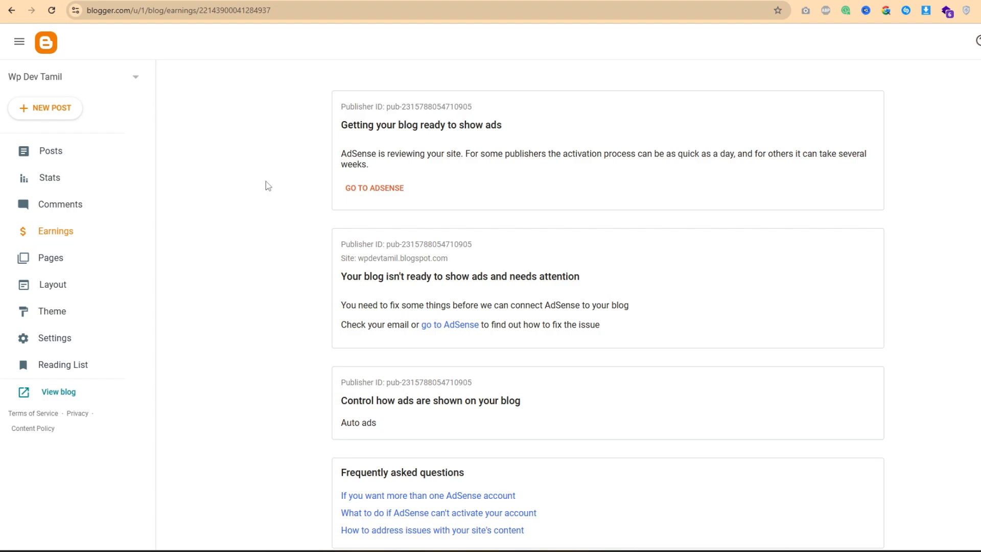
scroll(250, 215, "down", 3)
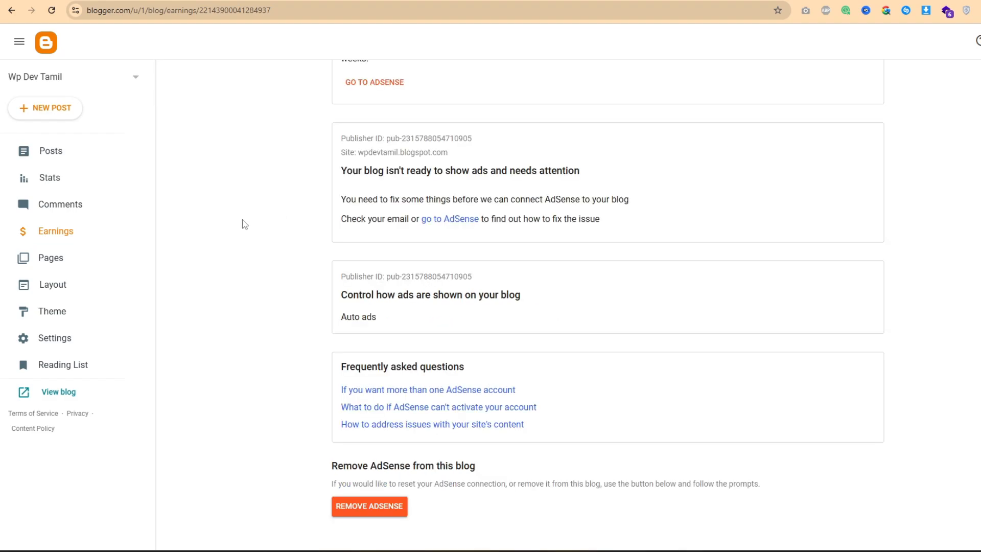
scroll(250, 225, "up", 3)
scroll(249, 225, "down", 3)
scroll(255, 235, "up", 3)
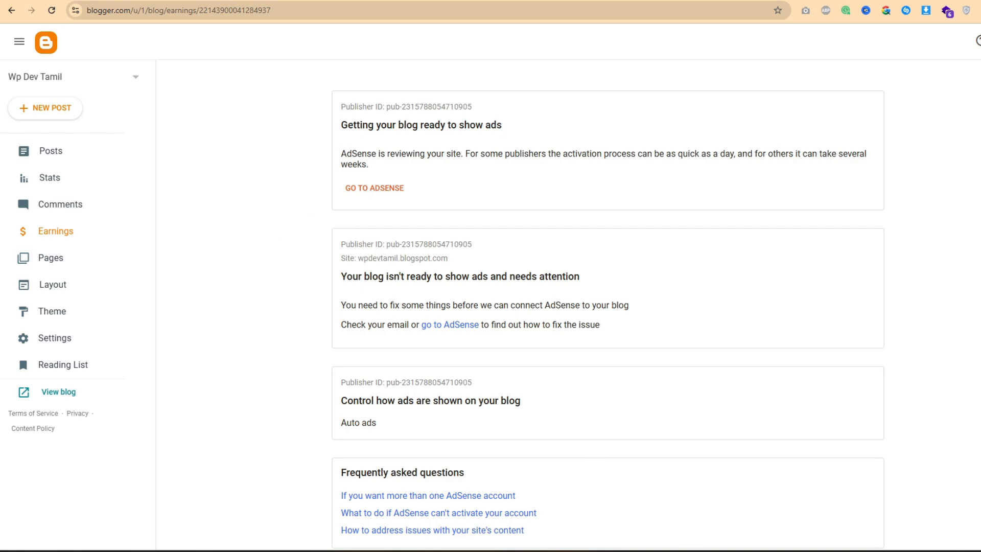
Step: Switch to the sticky note checklist, strike through "Connect with Google Adsence", and minimize the note
mouse_move(756, 550)
left_click(762, 504)
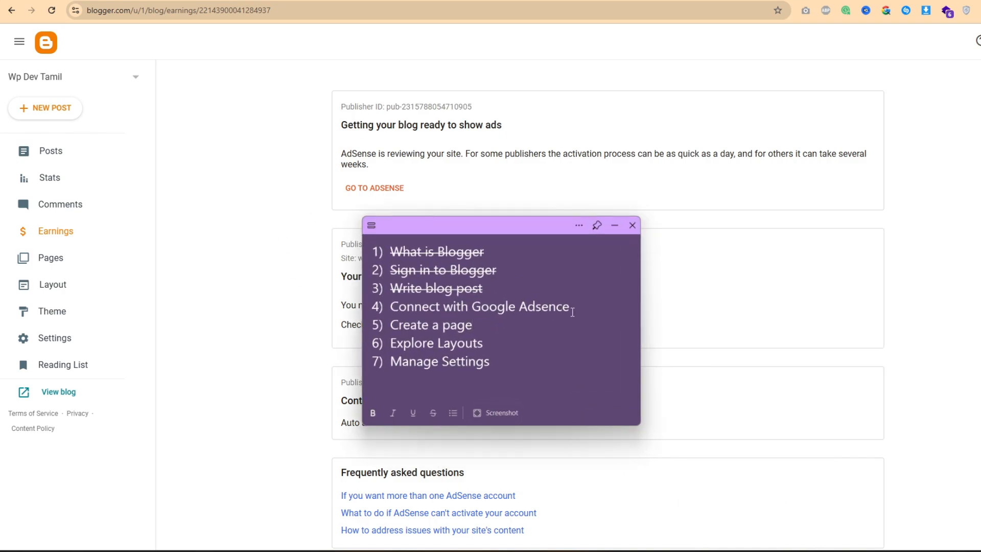
left_click_drag(570, 308, 392, 311)
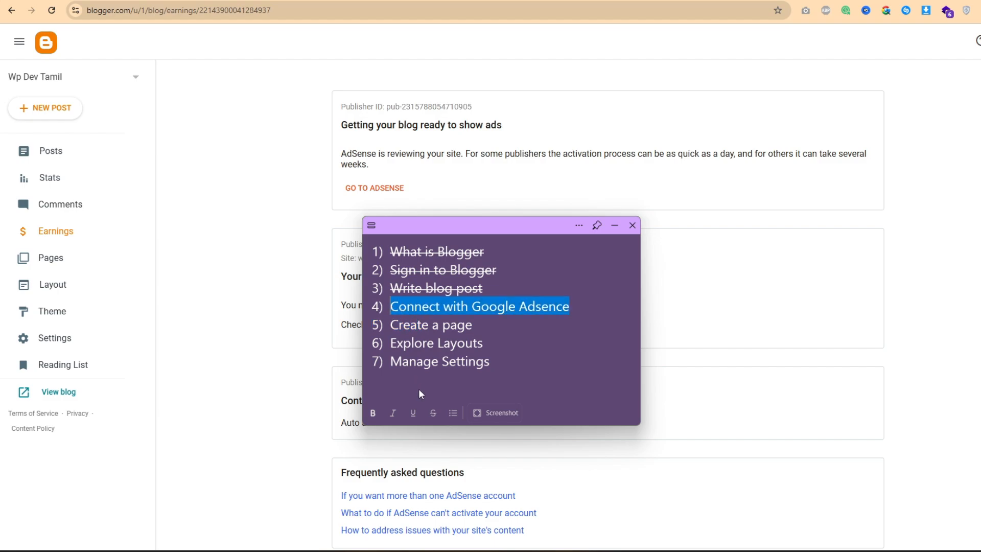
left_click(432, 413)
left_click(527, 327)
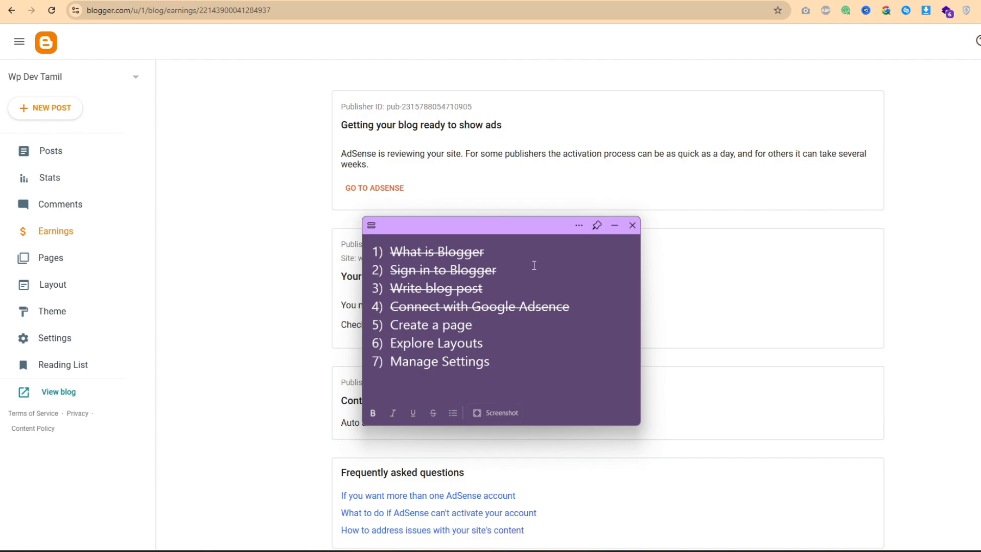
left_click(615, 226)
Step: Create a new blog page titled "About Us" and place the cursor in its empty body
scroll(401, 190, "down", 1)
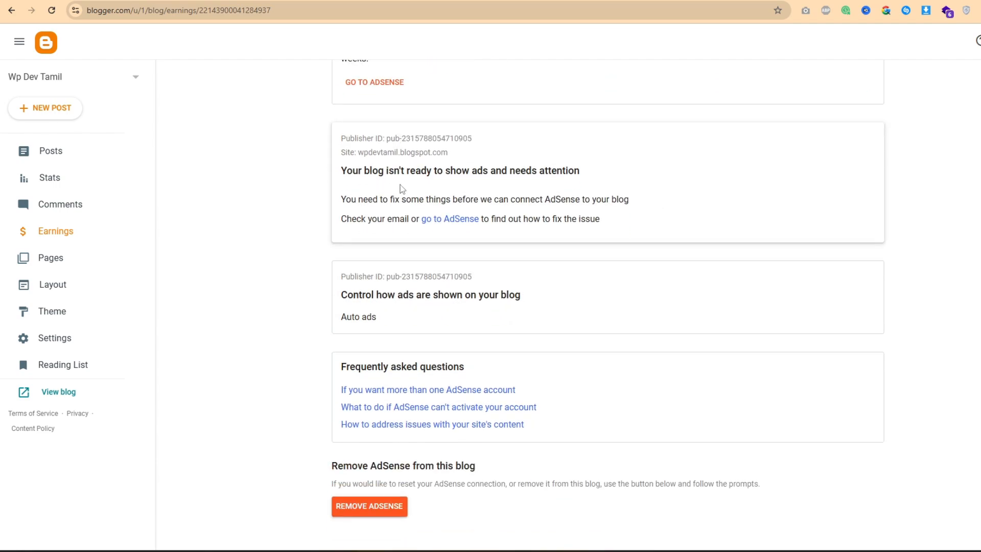
scroll(381, 168, "up", 2)
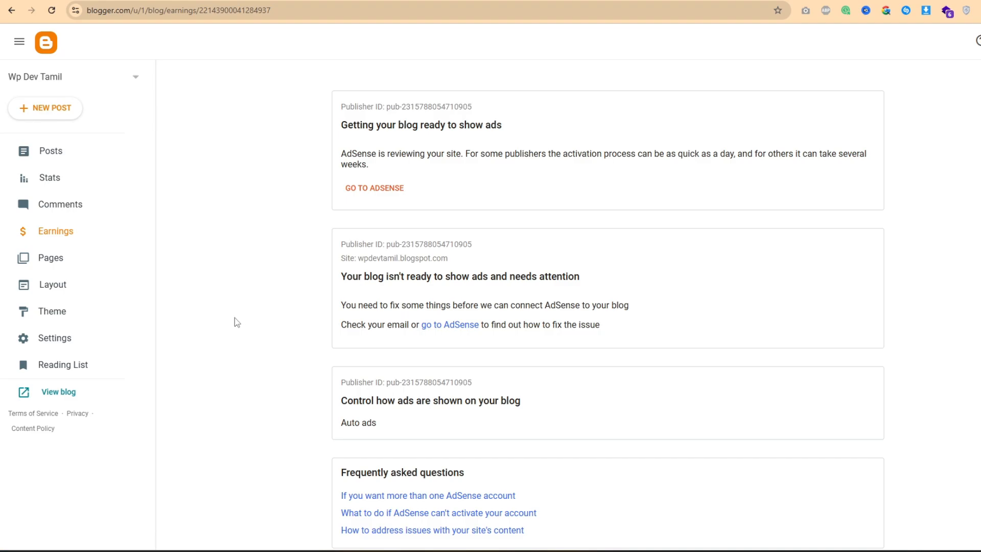
left_click(55, 262)
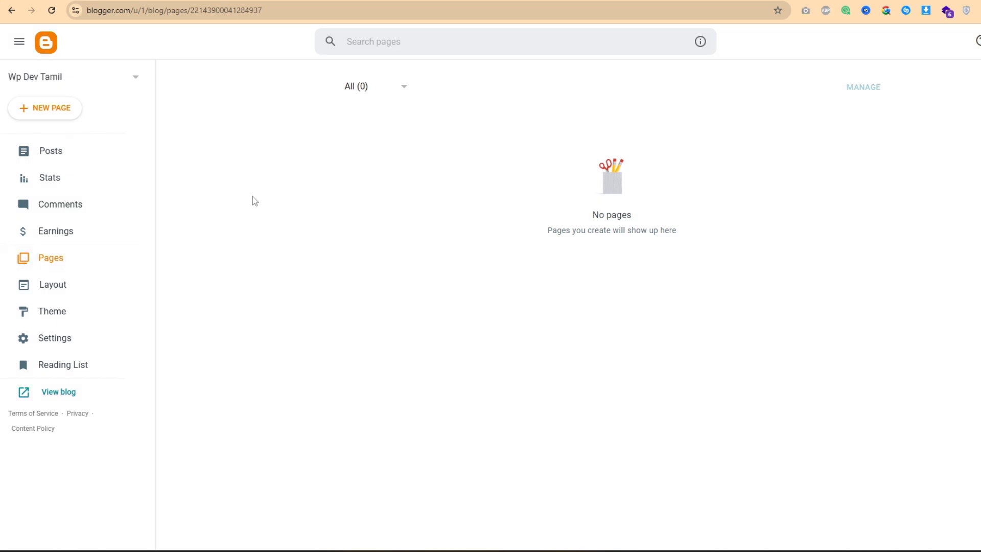
left_click(41, 114)
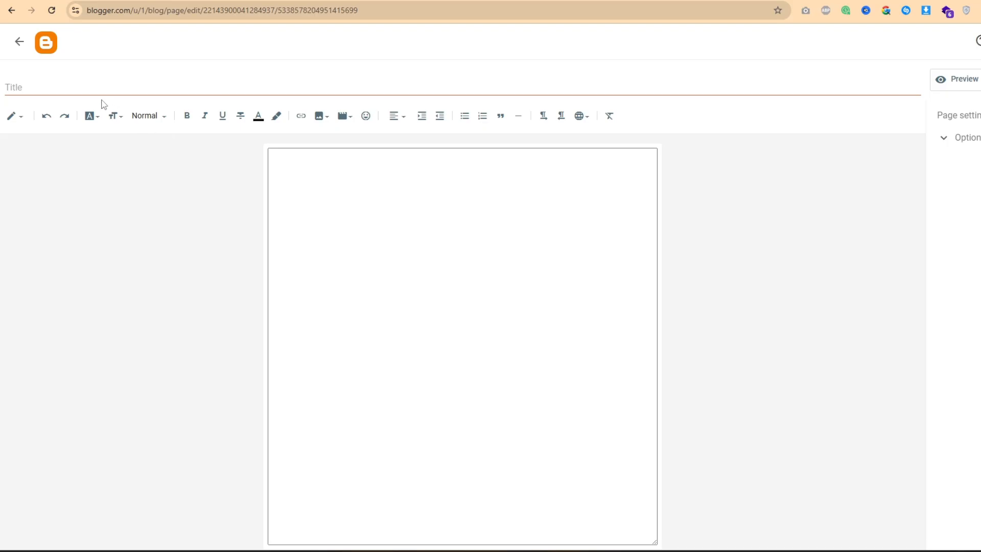
type("About Us")
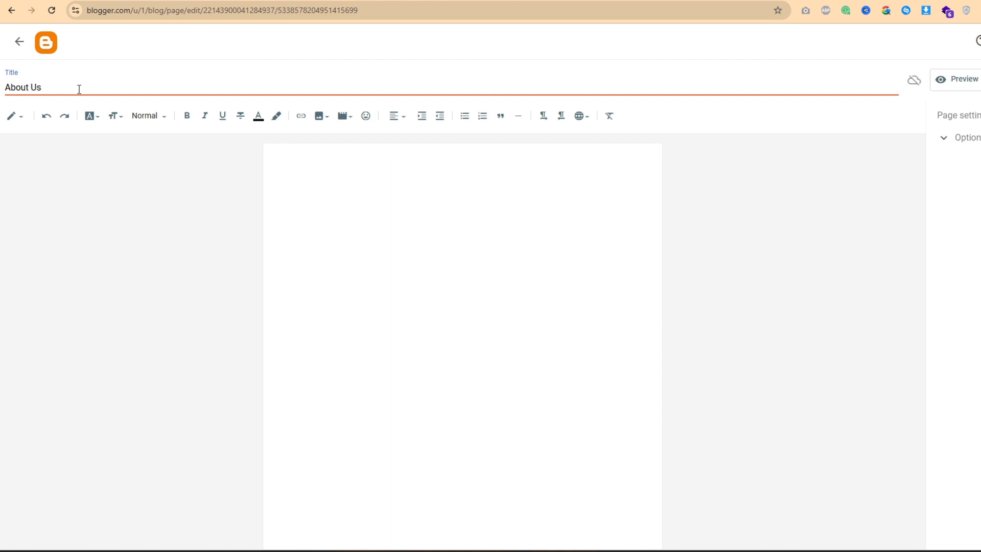
left_click(341, 213)
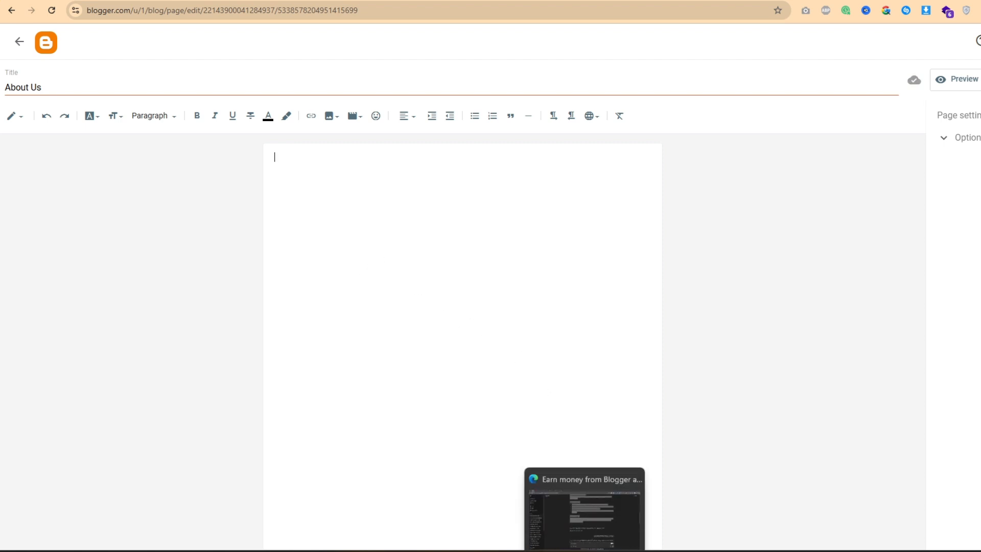
Step: Switch to the ChatGPT conversation and copy the generated About Us text from "Welcome to [Your Blog Name]!" through the closing signature
left_click(587, 504)
scroll(440, 211, "down", 5)
scroll(443, 210, "down", 1)
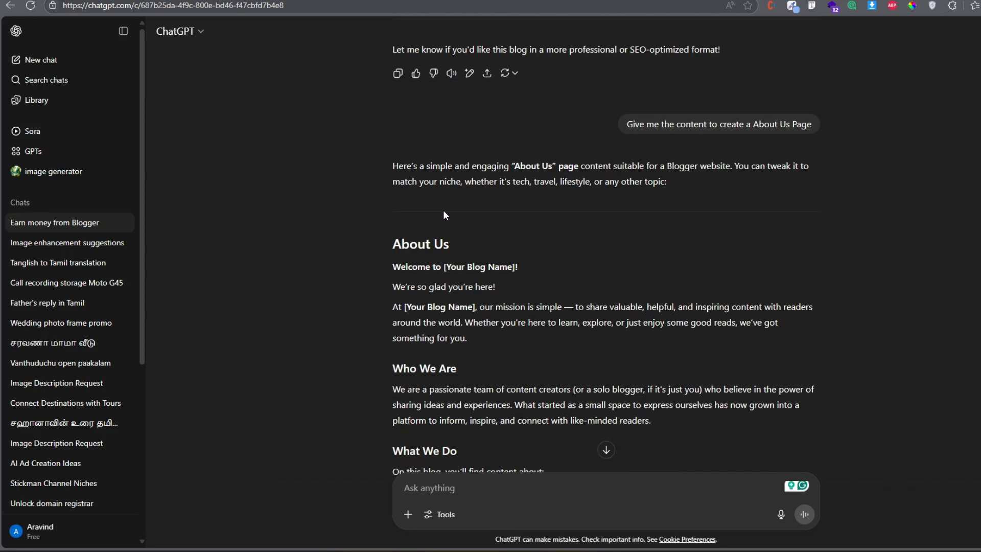
scroll(673, 100, "up", 2)
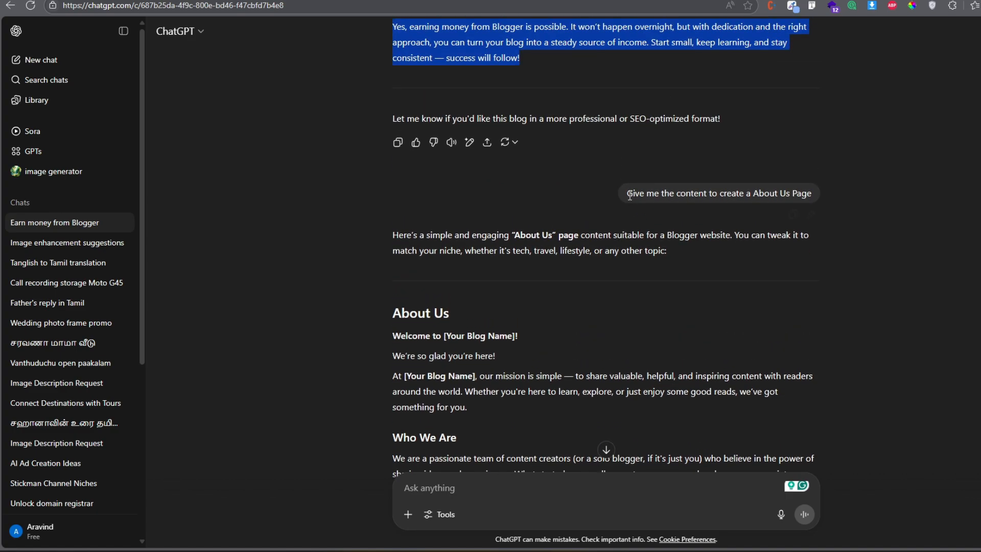
left_click_drag(626, 193, 812, 194)
left_click(431, 283)
scroll(430, 276, "down", 3)
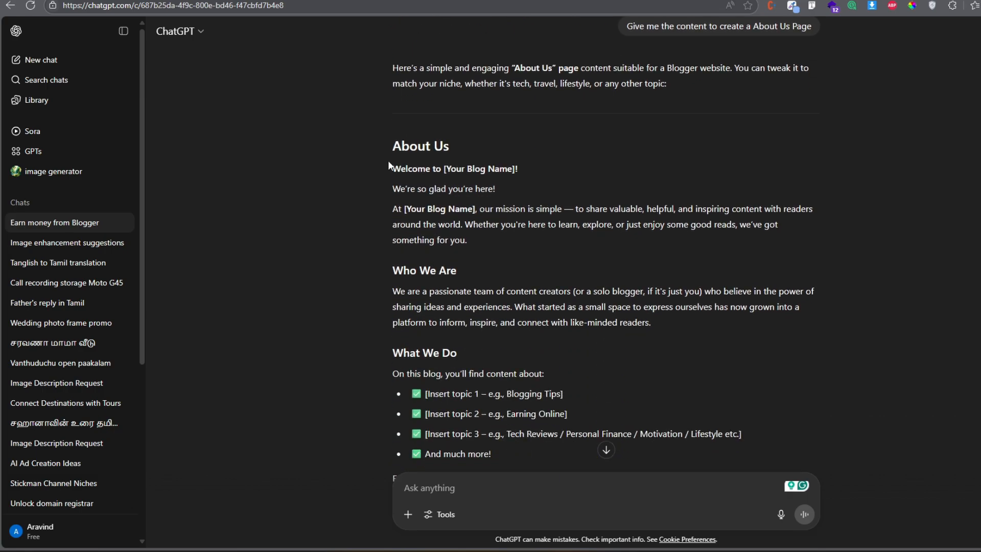
left_click_drag(392, 166, 529, 327)
scroll(484, 265, "down", 5)
right_click(446, 242)
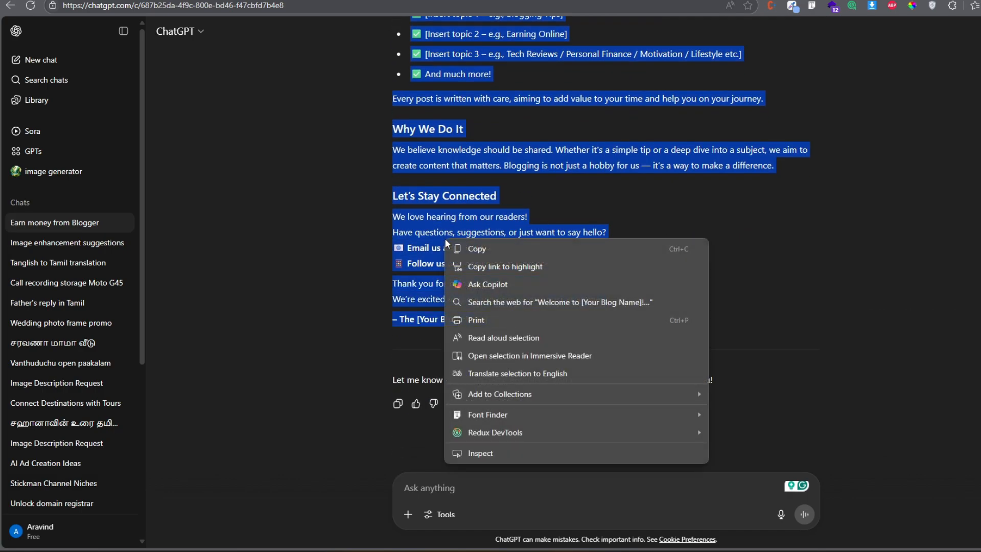
left_click(475, 254)
Step: Return to the Blogger page editor, paste the copied text into the About Us body, and review its blog name placeholder
key("alt+Tab")
left_click(320, 225)
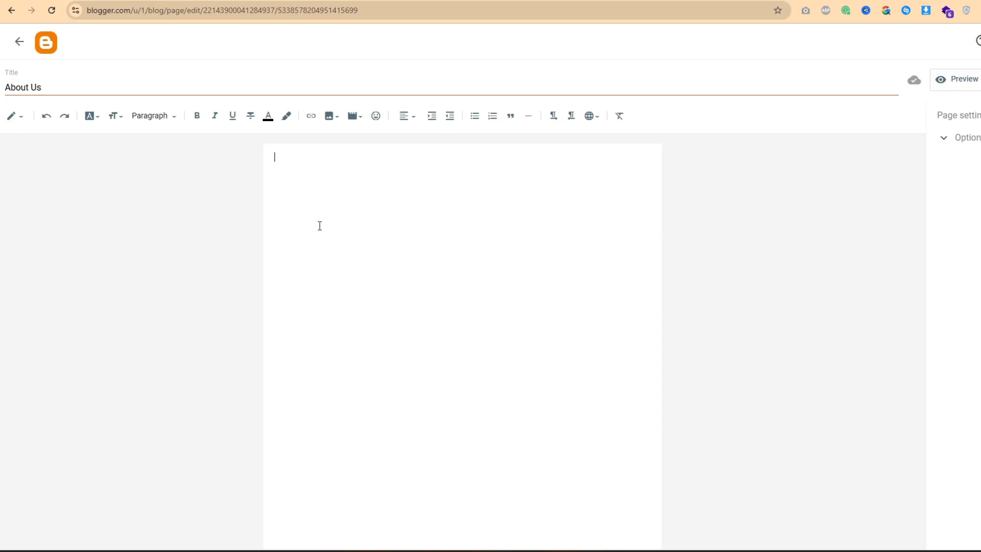
key("ctrl+v")
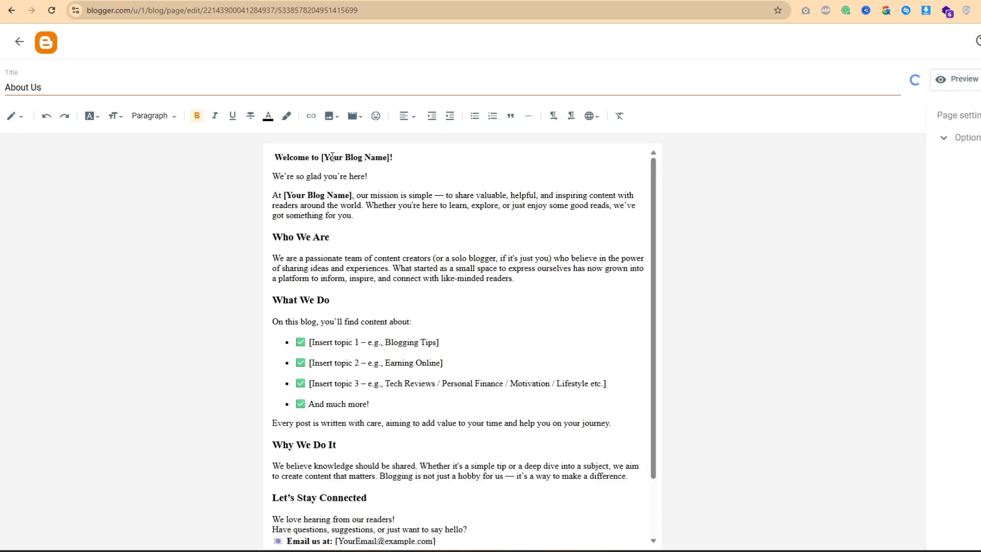
left_click_drag(322, 158, 394, 162)
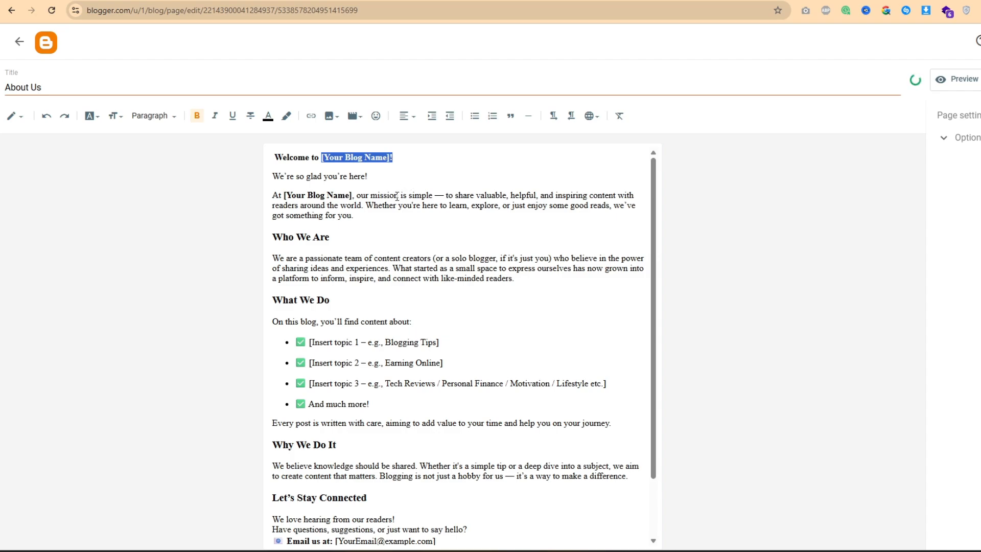
left_click(375, 301)
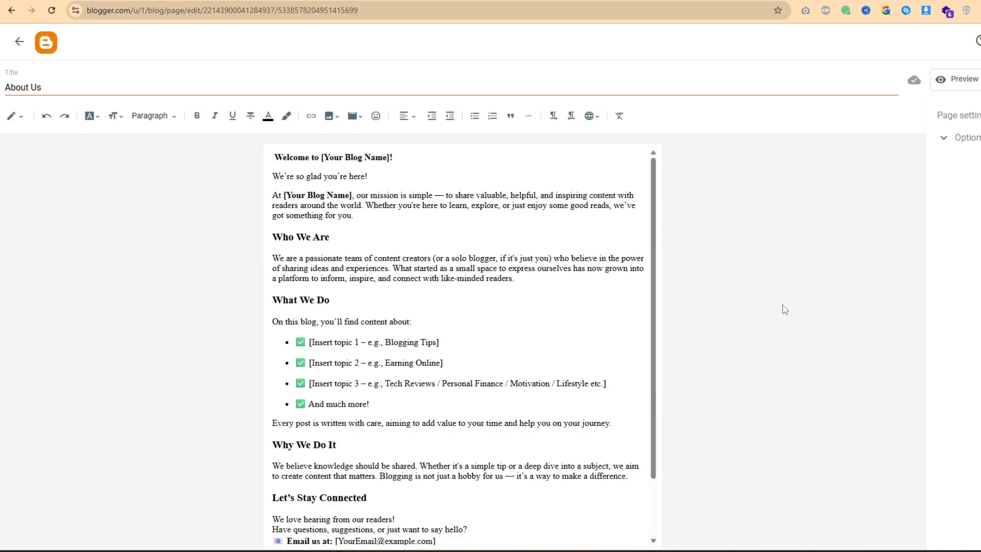
Step: Preview the About Us page and look through it from top to bottom
left_click(973, 79)
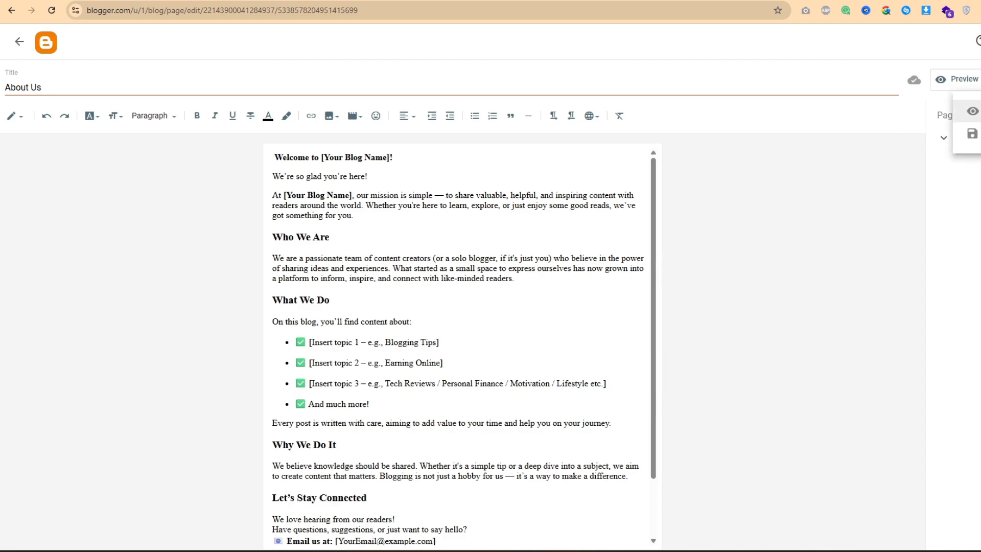
left_click(972, 111)
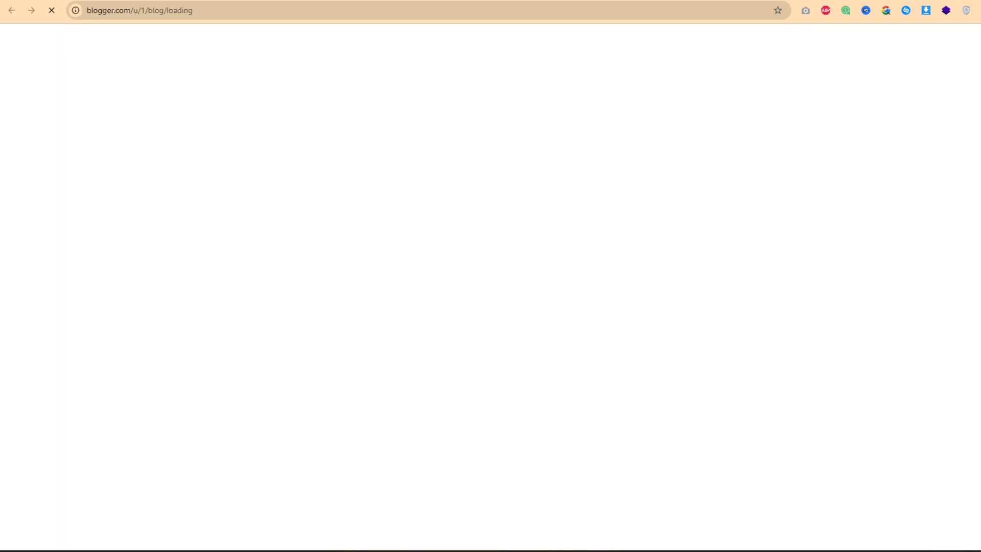
scroll(483, 286, "down", 8)
scroll(501, 291, "up", 8)
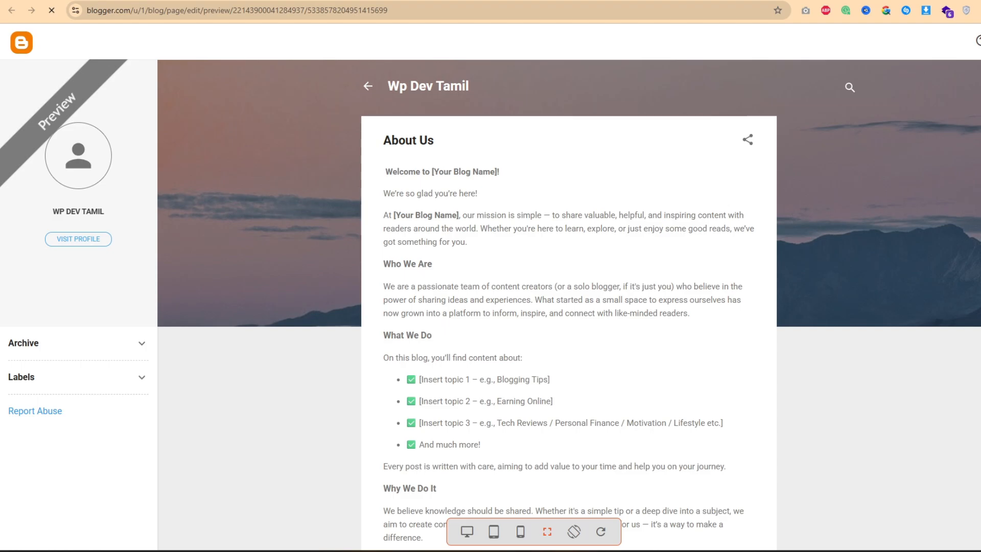
Step: Close the preview and confirm publishing the About Us page to the blog
key("ctrl+w")
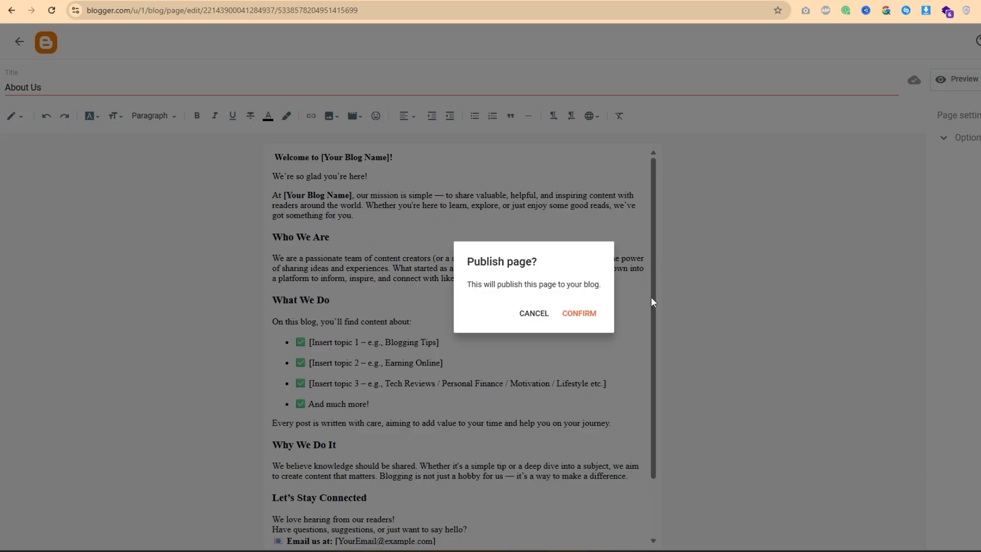
left_click(579, 314)
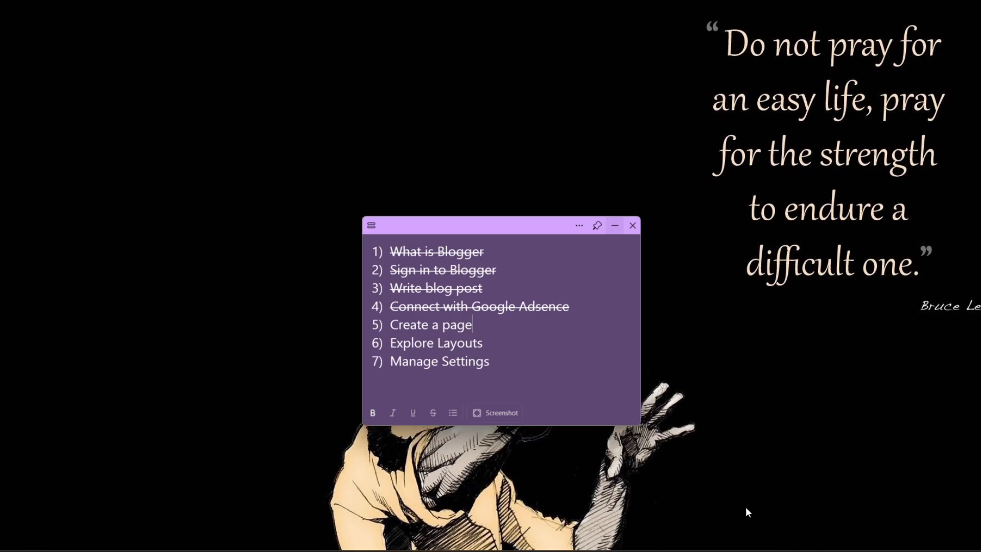
Step: Cross out "Create a page" in the sticky note checklist and put the note away
left_click(746, 509)
left_click_drag(473, 326, 391, 327)
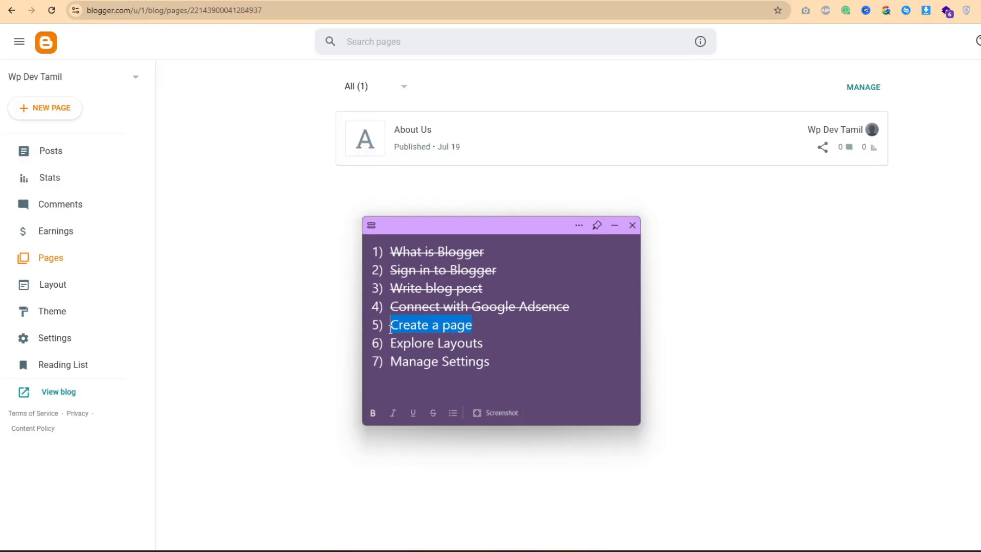
left_click(432, 412)
left_click(553, 347)
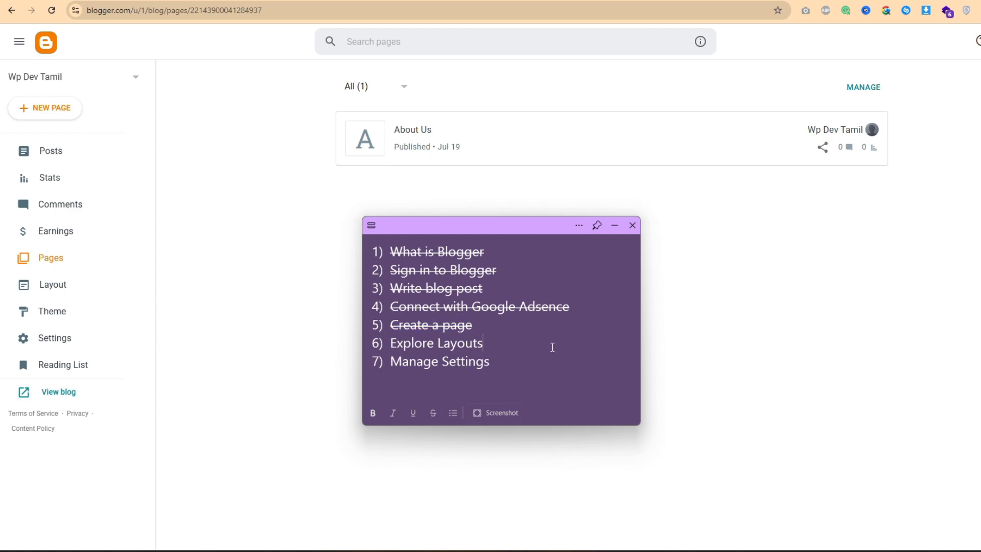
left_click(616, 226)
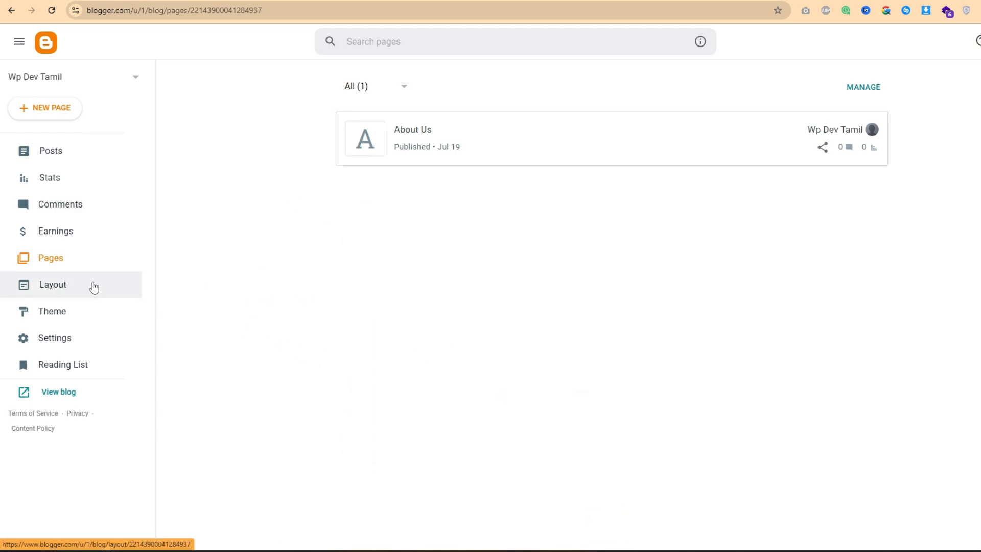
Step: In the blog layout, hide the Search This Blog gadget, save it, and check the header of the live blog post
left_click(60, 287)
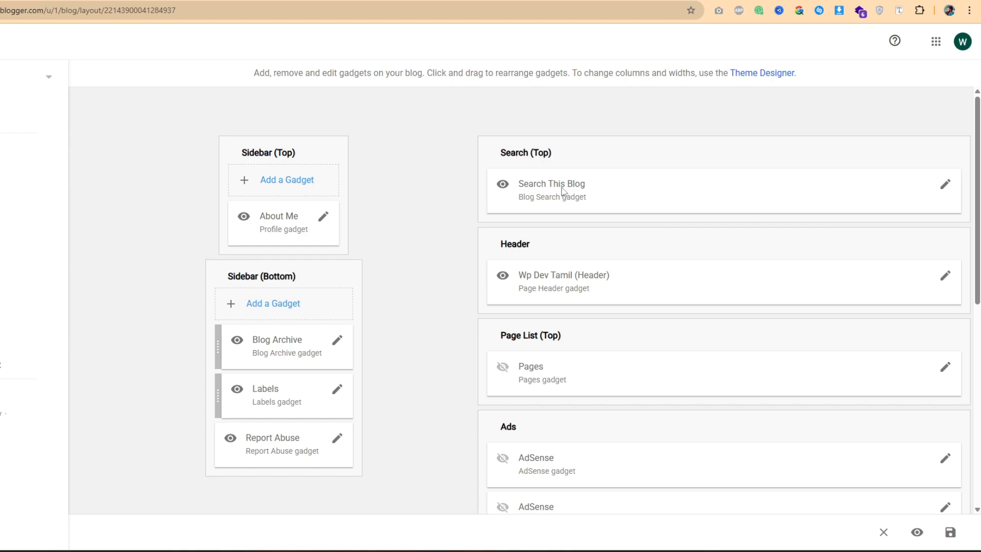
left_click(946, 185)
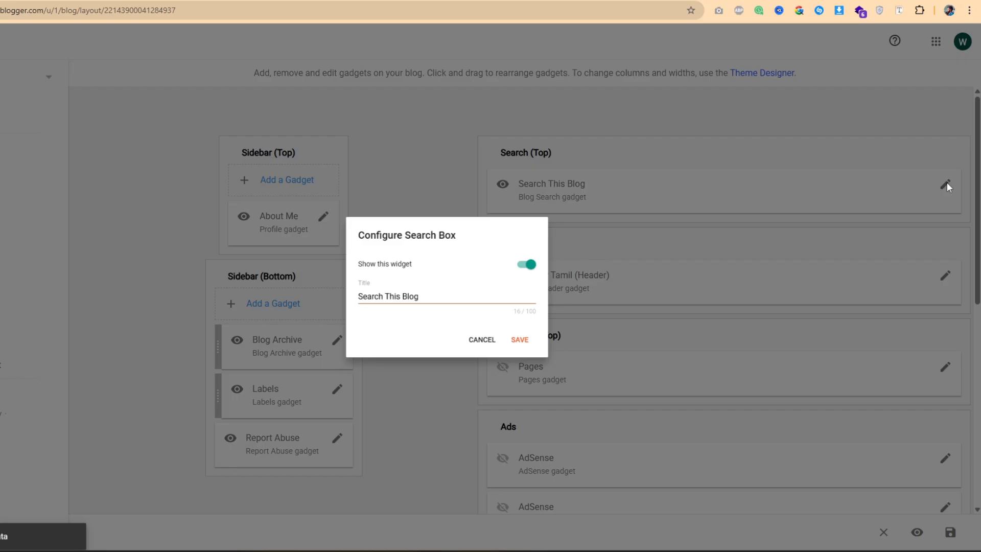
left_click(534, 262)
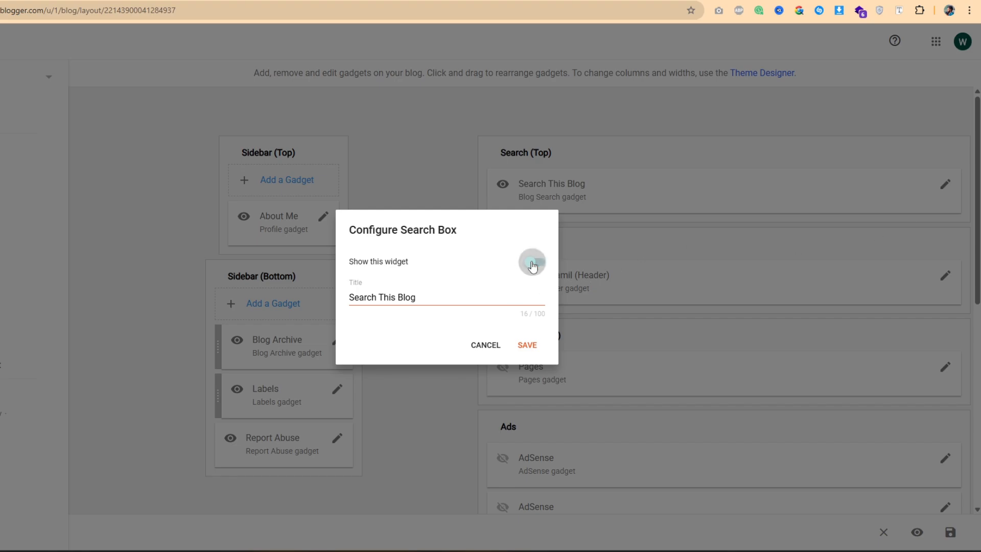
left_click(527, 348)
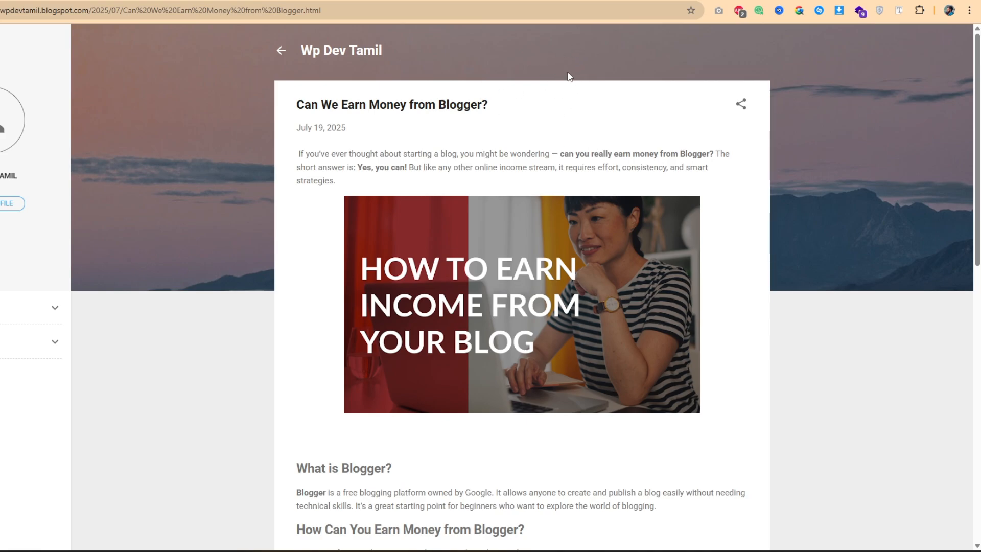
left_click(382, 0)
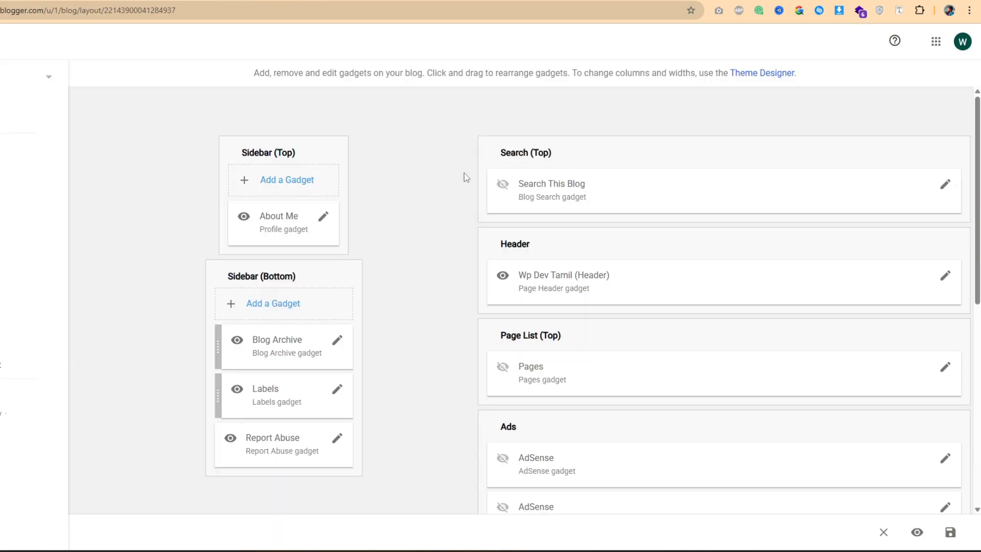
Step: Show the Search This Blog gadget again, save it, and check the live post before returning to the layout
left_click(945, 185)
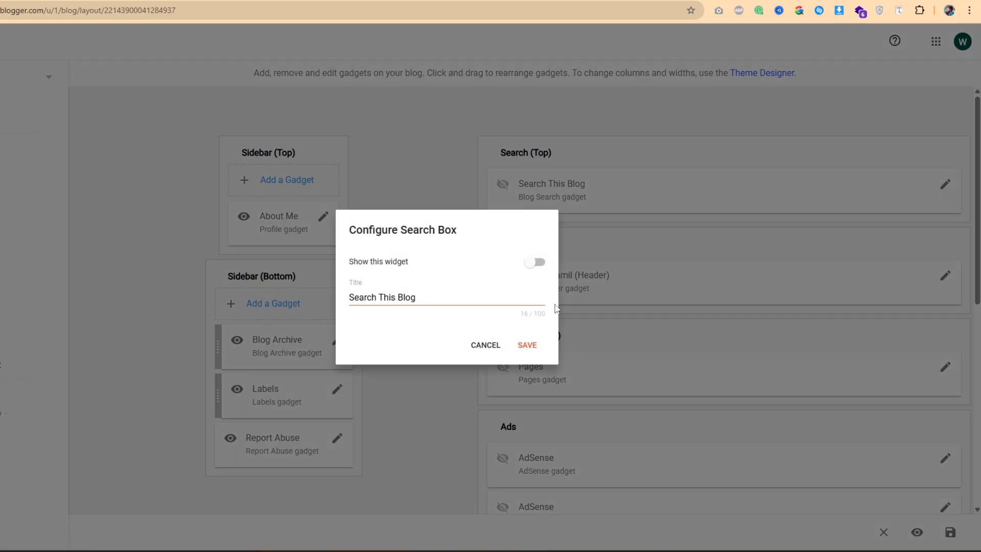
left_click(537, 263)
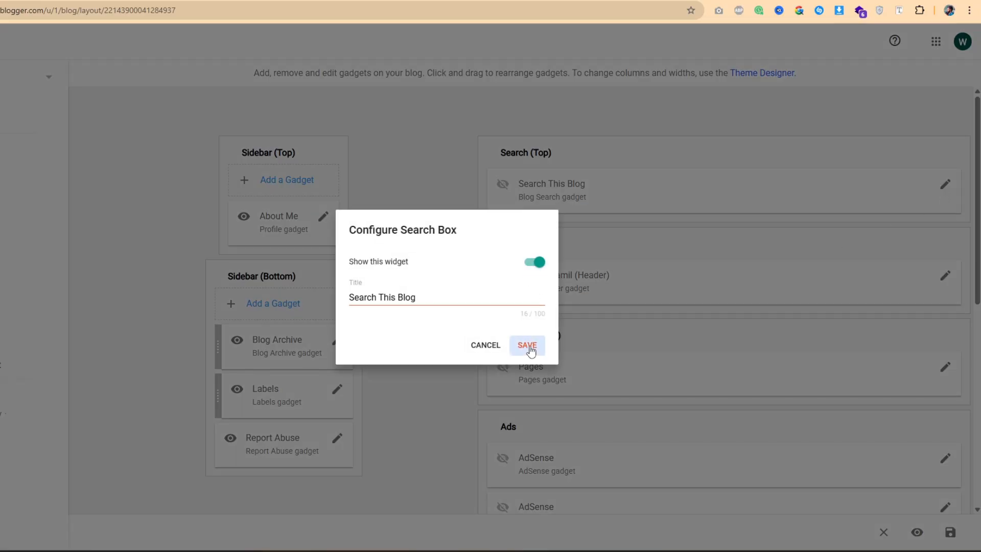
left_click(532, 352)
left_click(230, 0)
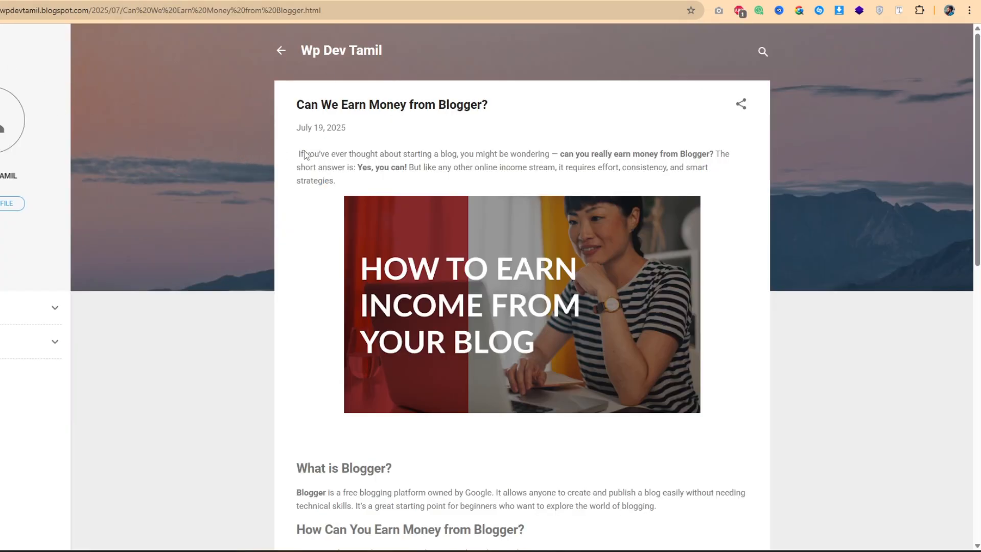
left_click(127, 0)
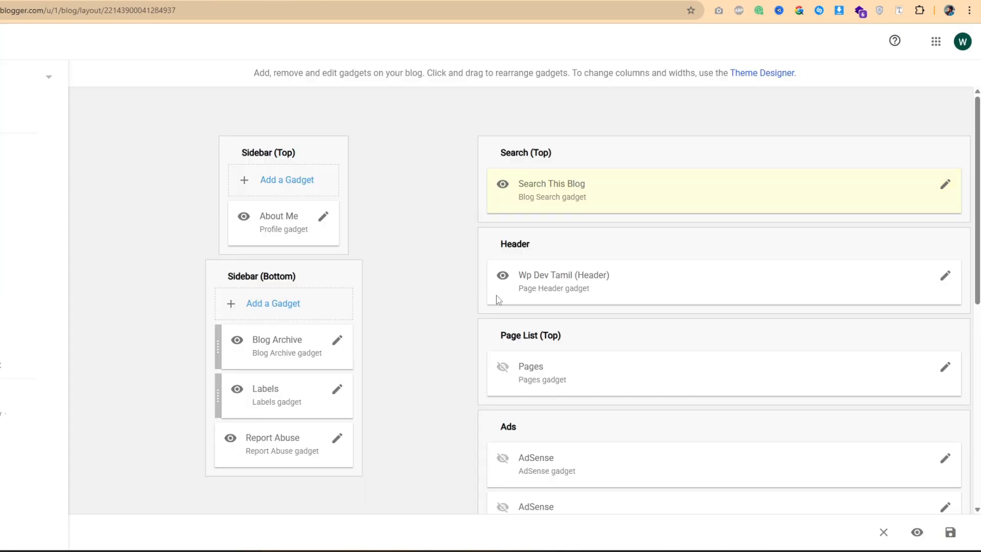
Step: Examine the header gadget's title, description and image options, compare the title with the live post, and close the settings without saving
scroll(451, 259, "down", 2)
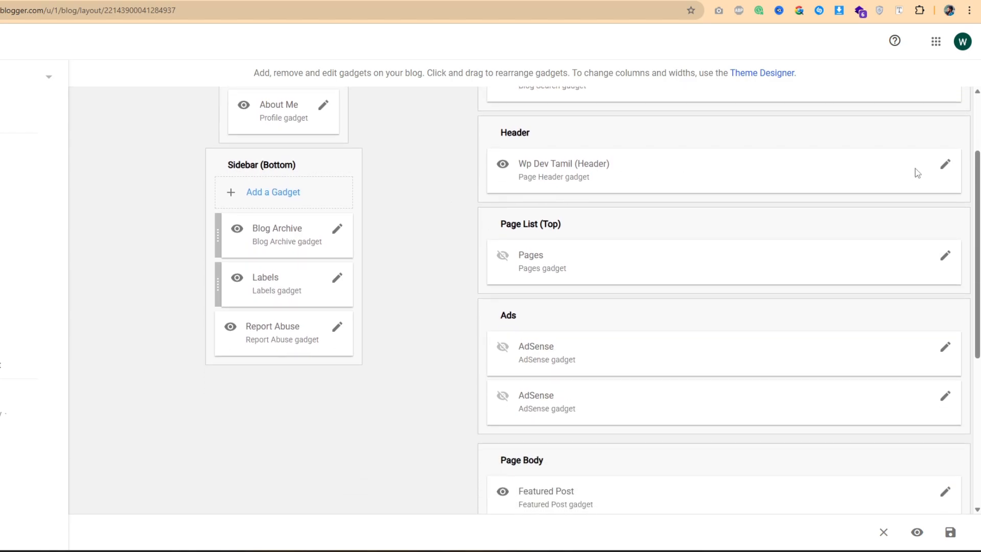
left_click(945, 164)
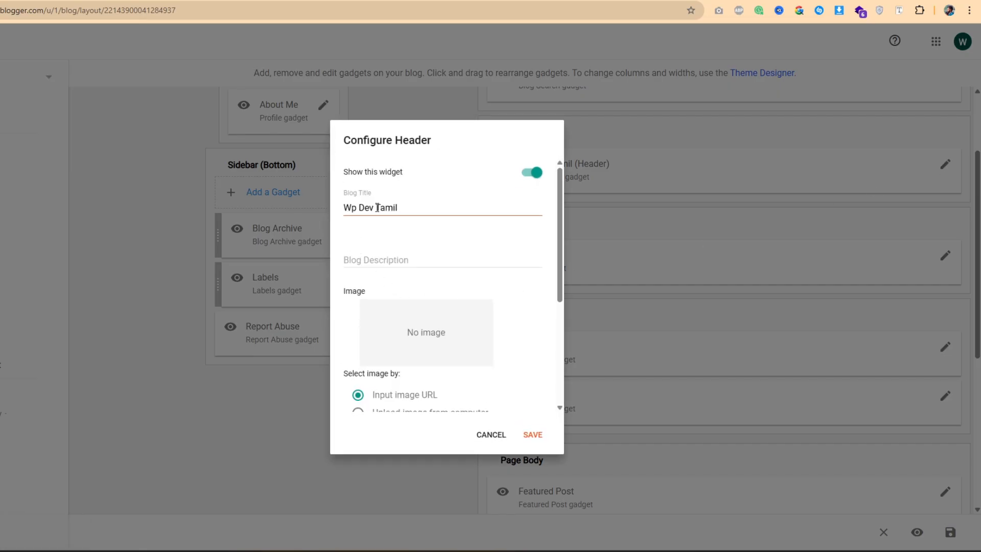
left_click(498, 0)
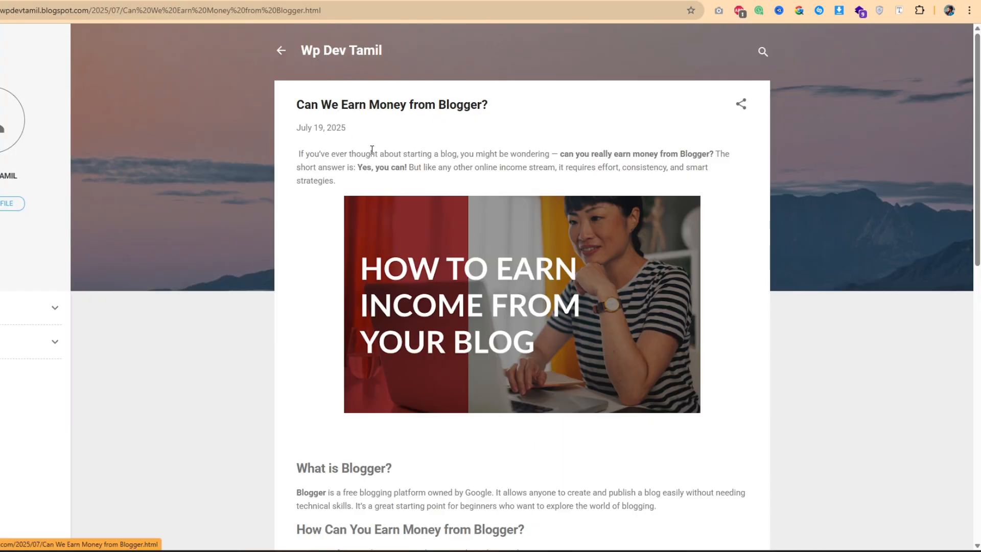
left_click(307, 0)
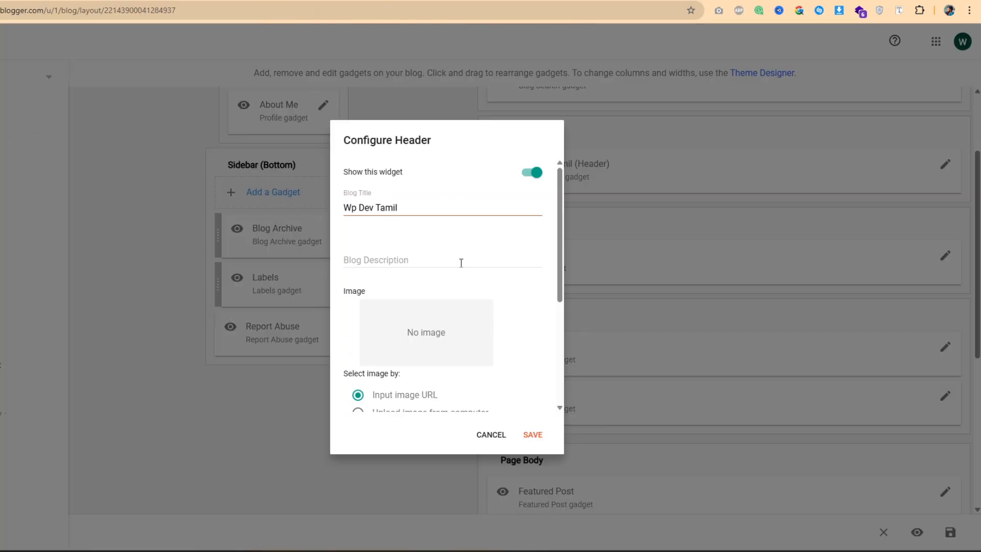
scroll(481, 266, "down", 2)
scroll(494, 267, "up", 2)
scroll(401, 305, "down", 1)
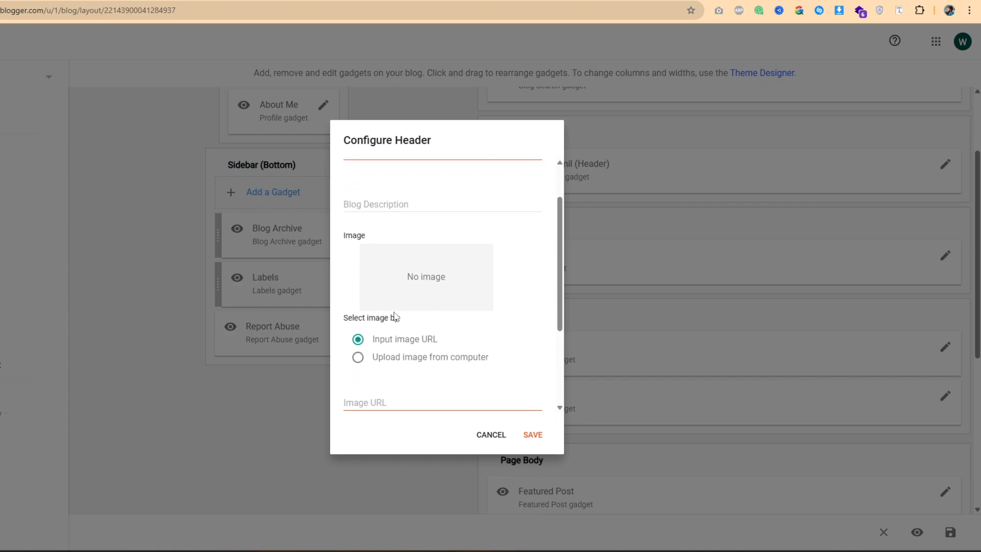
scroll(428, 286, "down", 2)
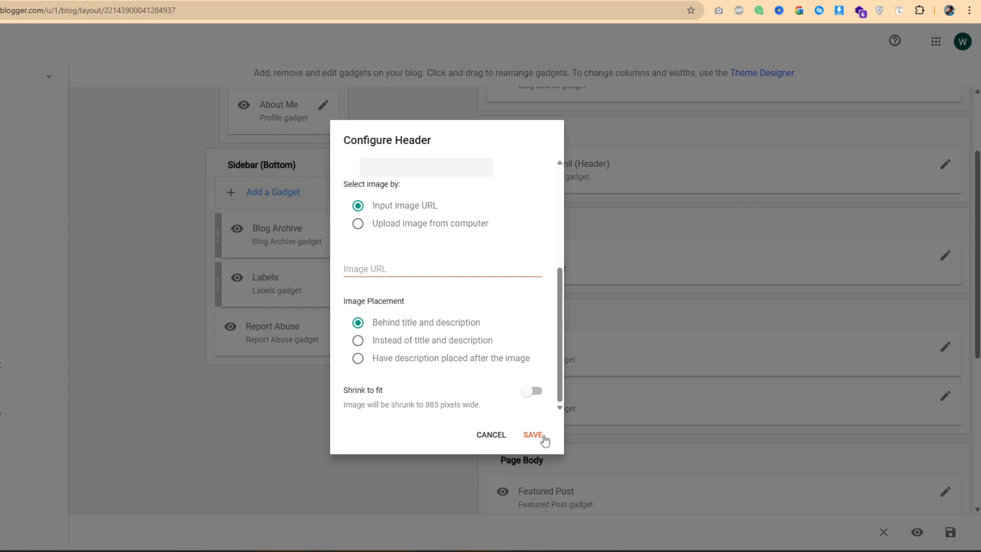
left_click(495, 438)
Step: Review the settings of the Pages gadget in Page List (Top) and close them without saving
scroll(574, 284, "down", 2)
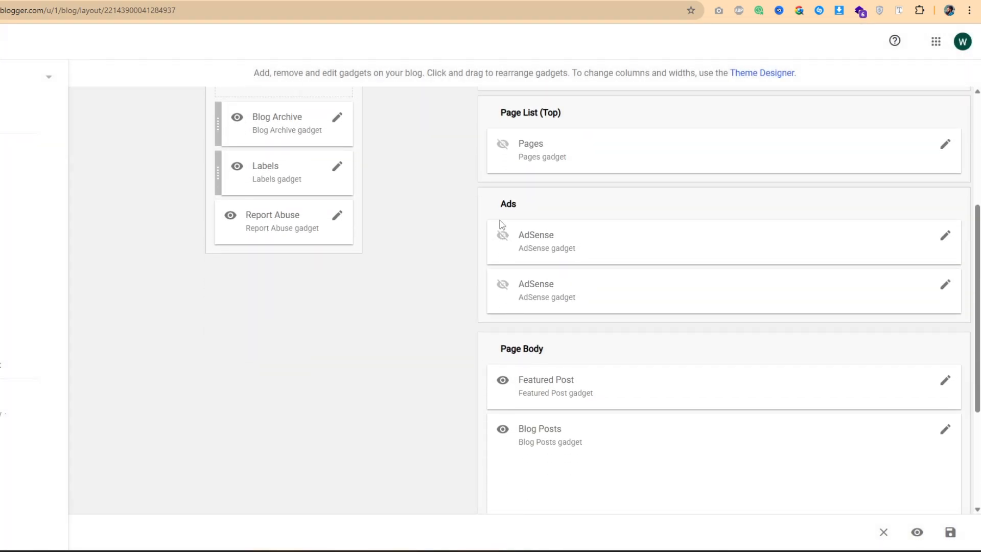
scroll(529, 257, "up", 4)
scroll(562, 353, "down", 2)
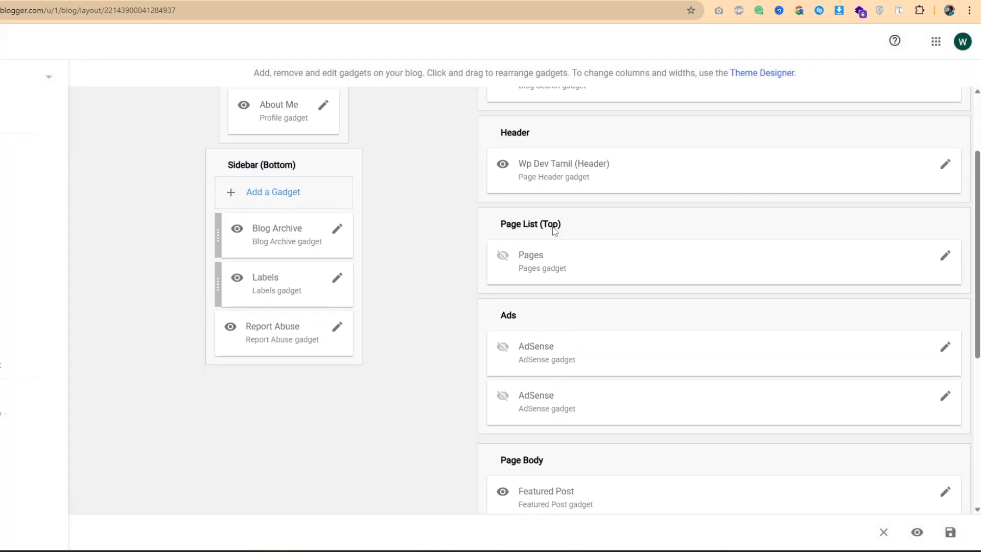
left_click(946, 256)
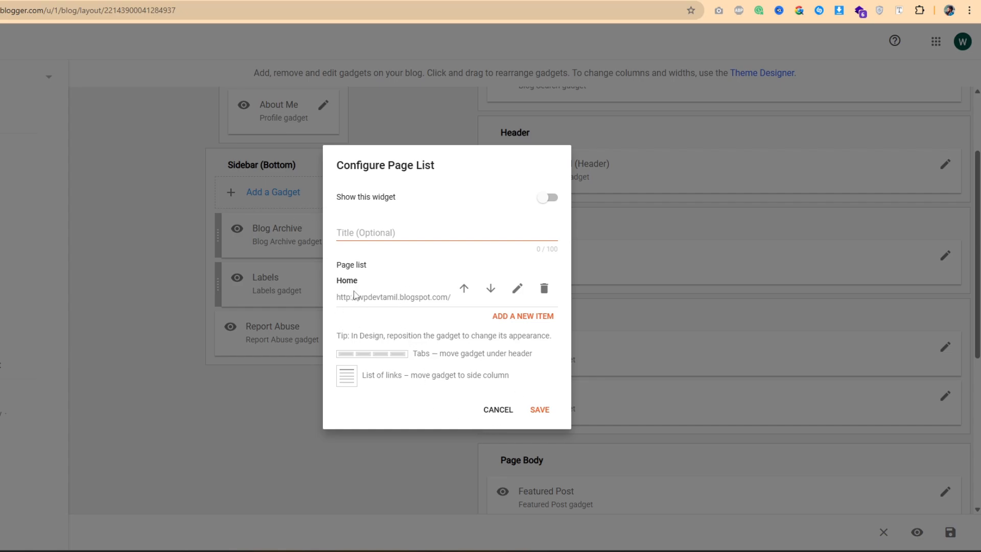
left_click(498, 410)
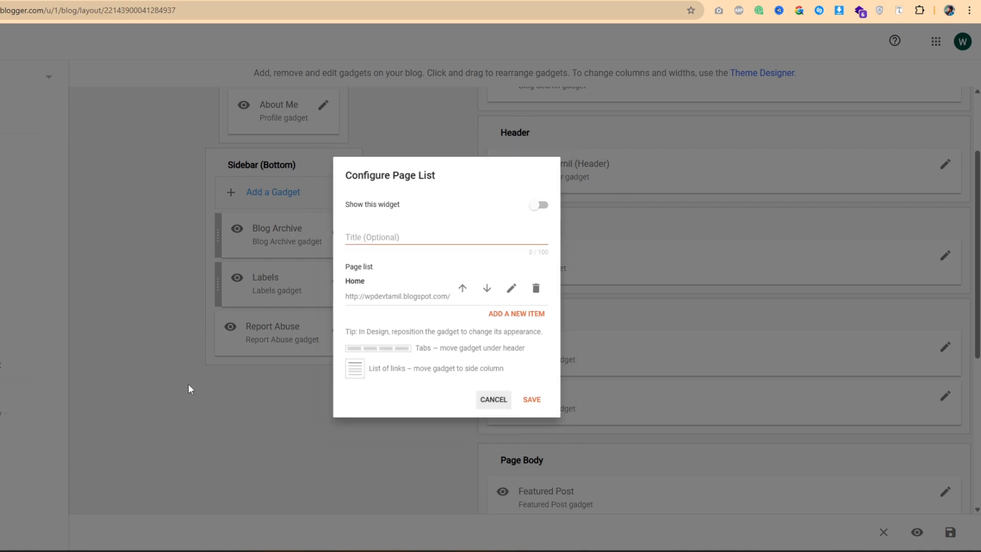
Step: View the published About Us page from the blog's page list, examine its web address, and close it
left_click(29, 257)
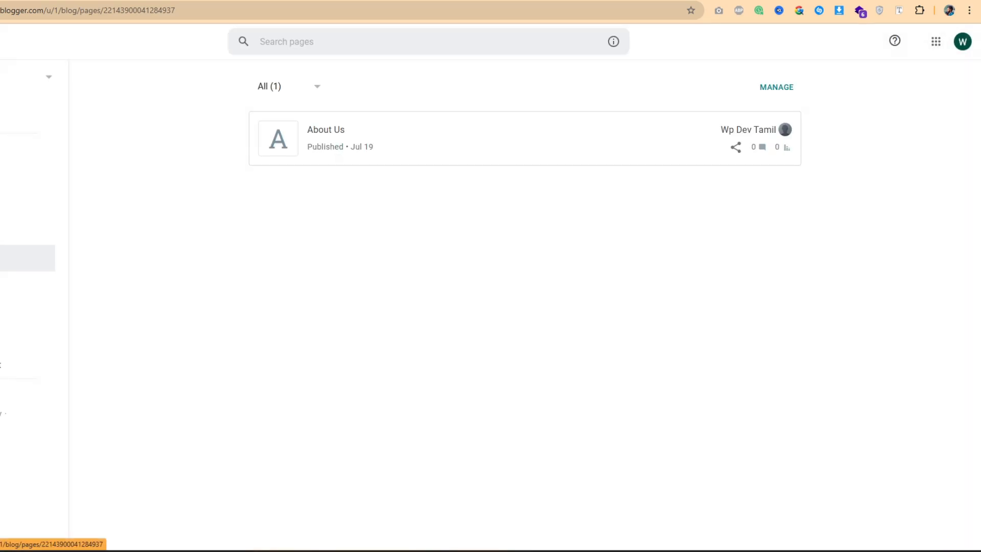
mouse_move(309, 130)
left_click(761, 131)
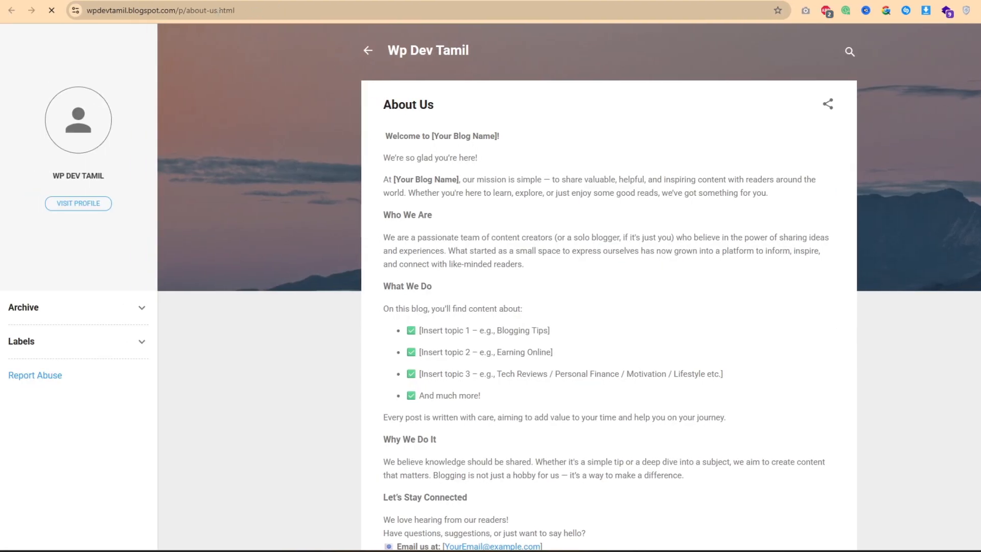
left_click(256, 9)
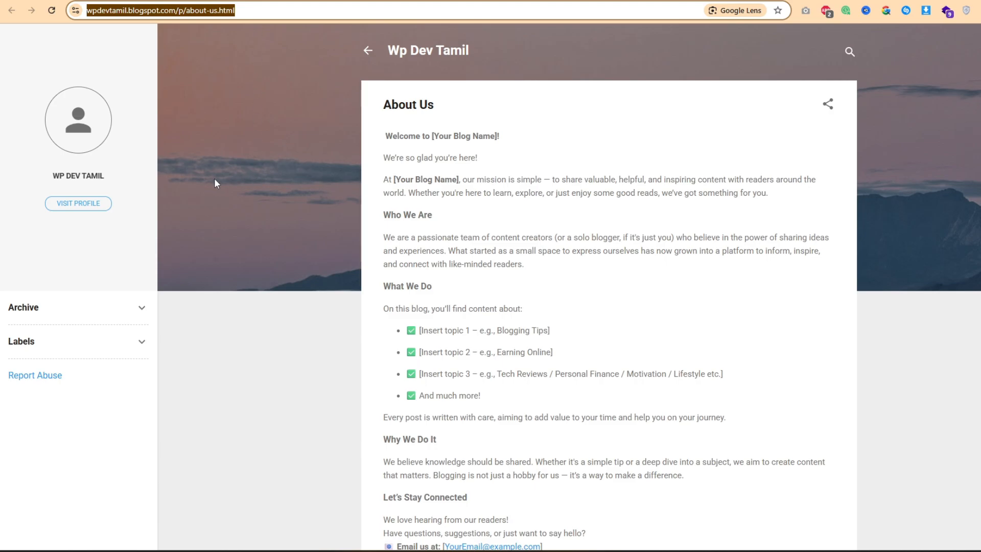
left_click(225, 67)
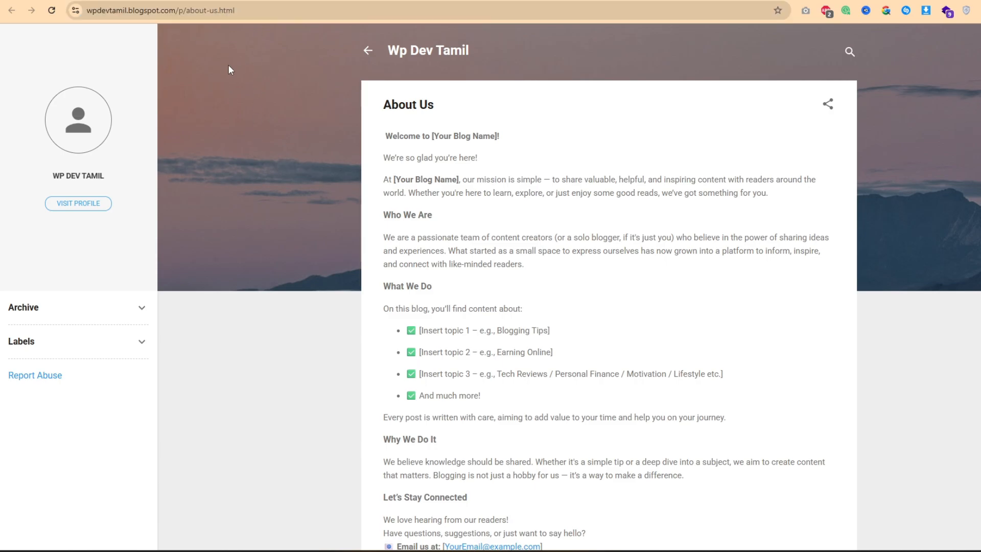
key("ctrl+w")
Step: Return to the blog layout and add a new item named About Us to the Pages gadget in Page List (Top)
left_click(72, 285)
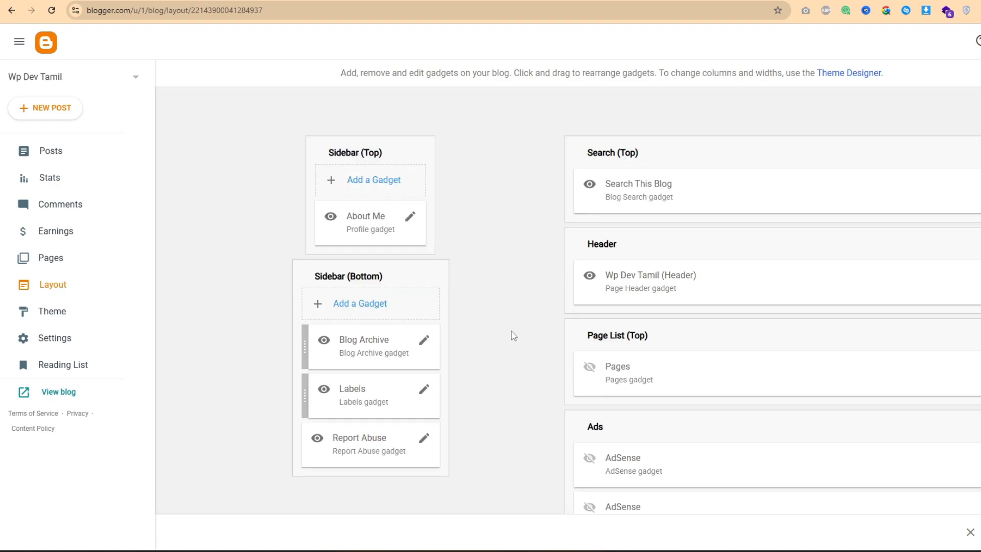
scroll(603, 287, "down", 3)
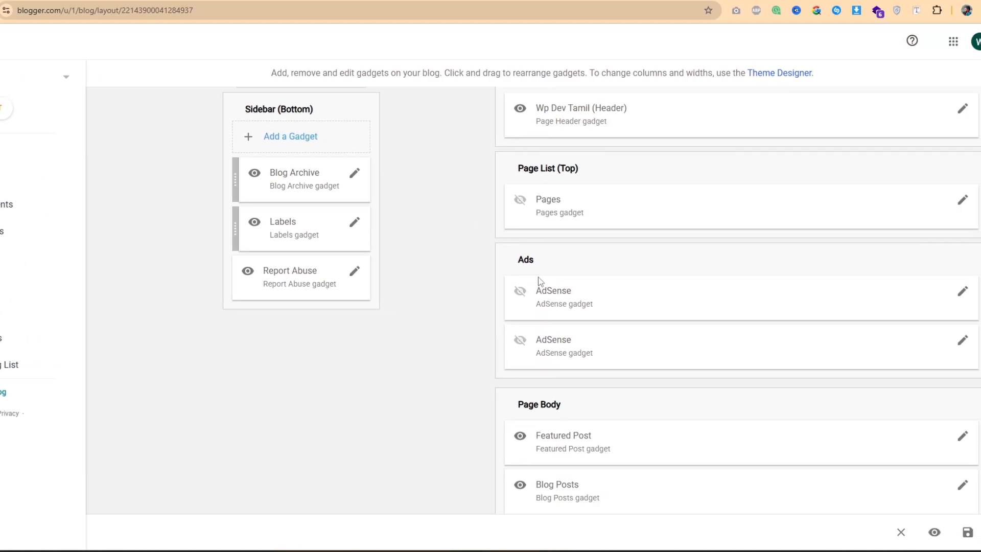
scroll(607, 277, "up", 2)
left_click(946, 312)
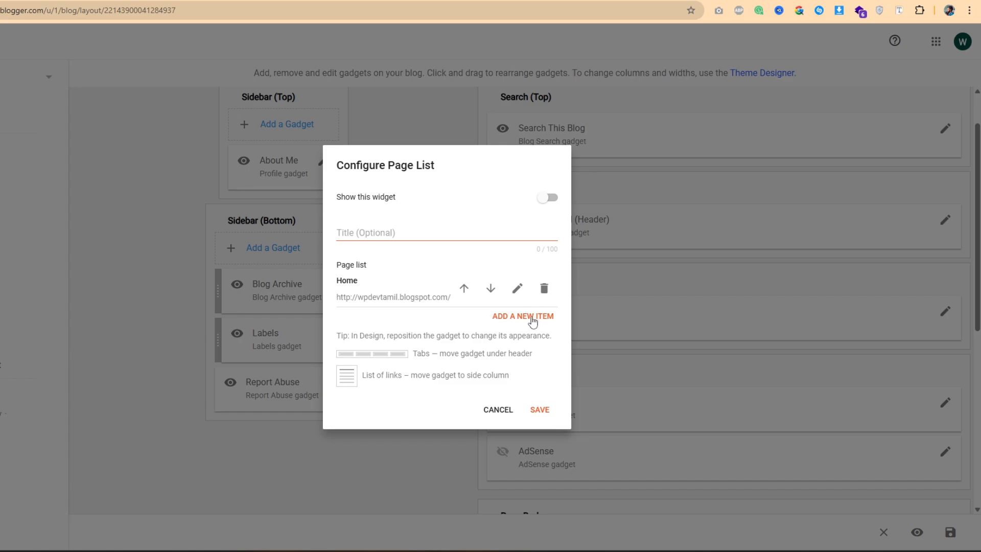
left_click(523, 317)
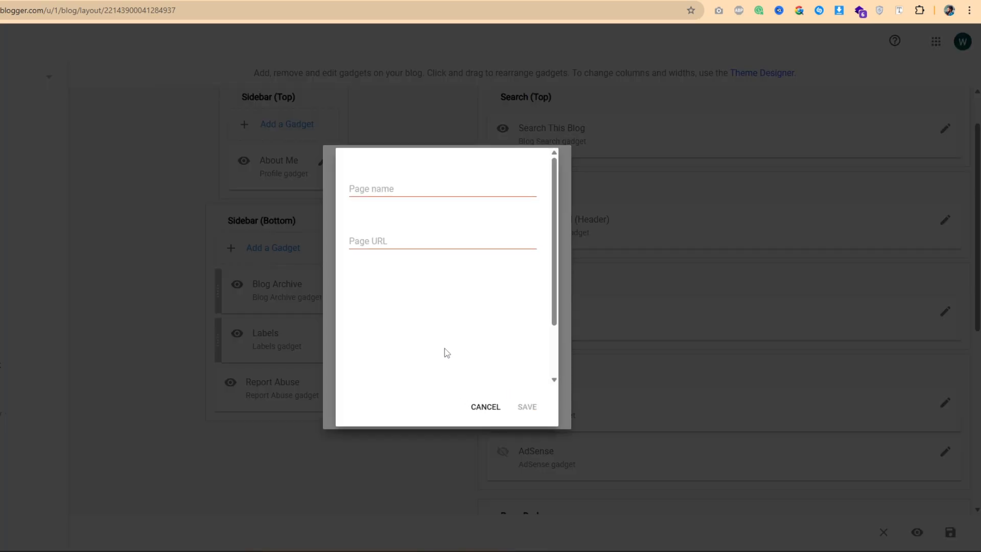
left_click(386, 189)
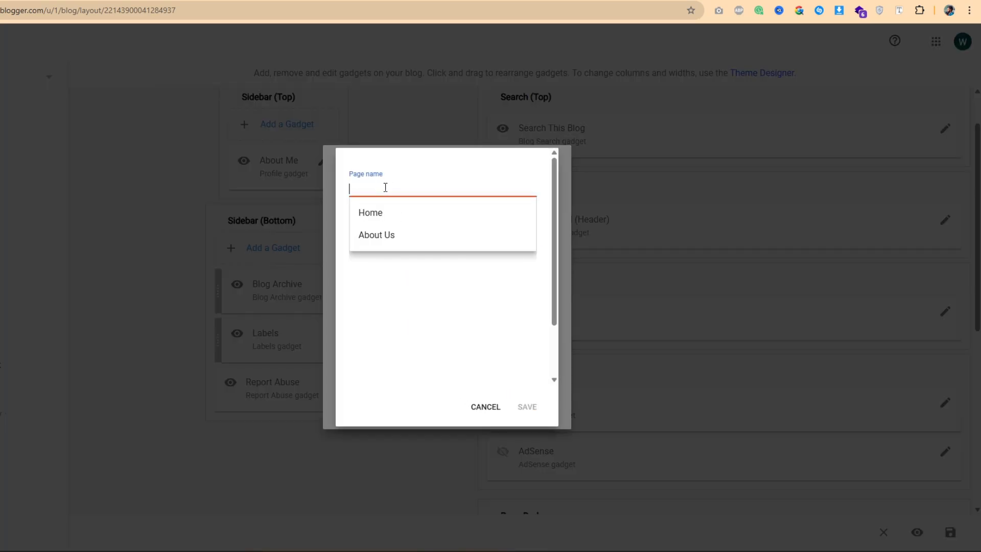
type("A")
key("Down")
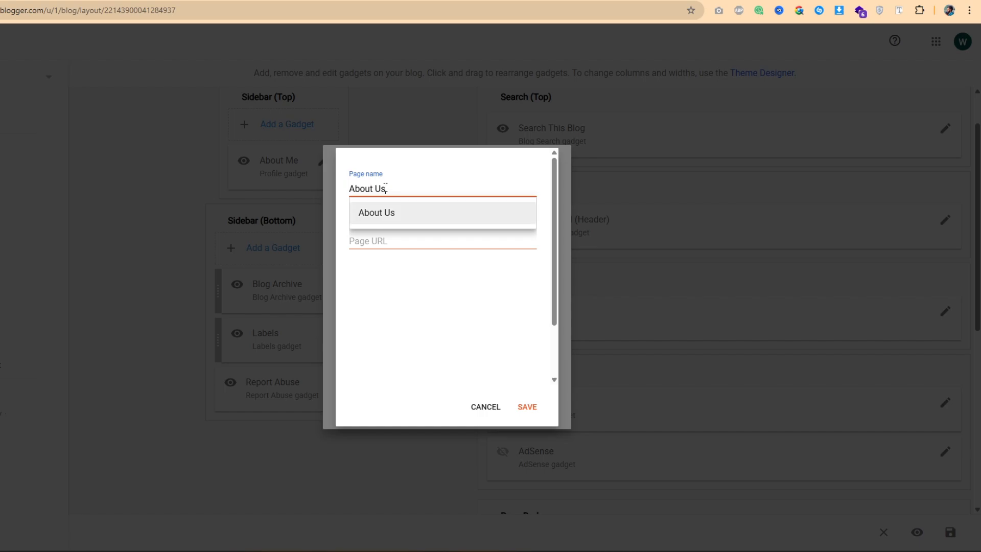
key("Return")
left_click(437, 240)
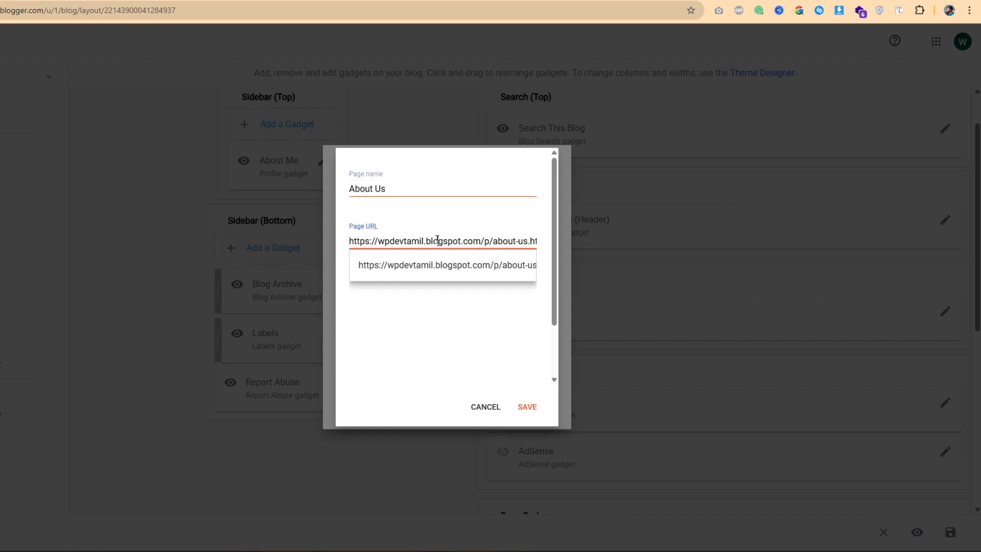
key("ctrl+a")
key("ctrl+c")
key("BackSpace")
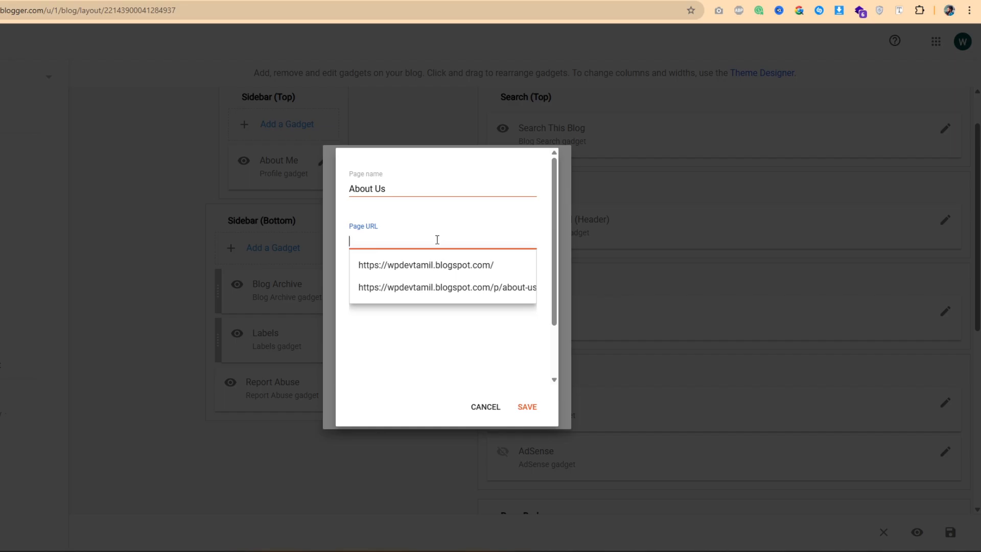
key("ctrl+v")
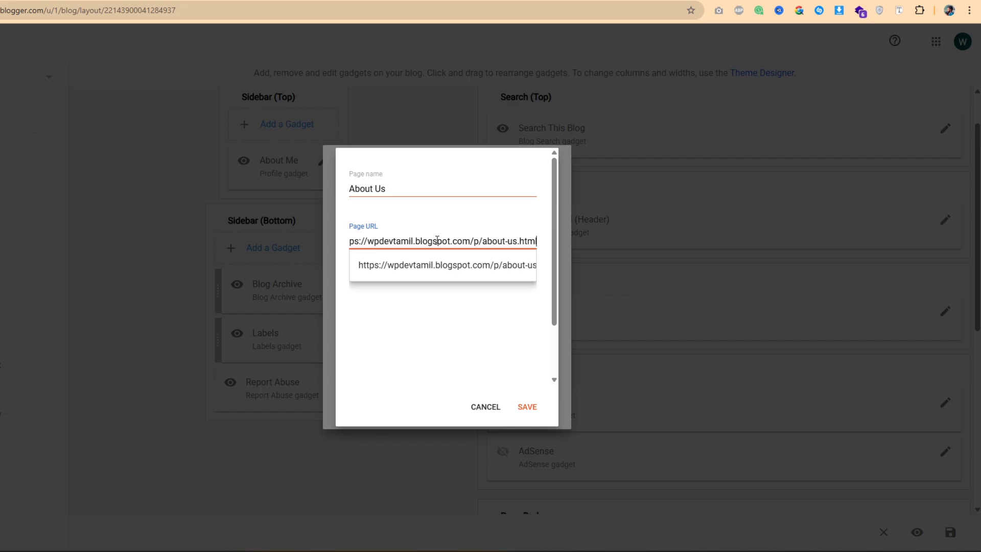
left_click(414, 335)
left_click(527, 408)
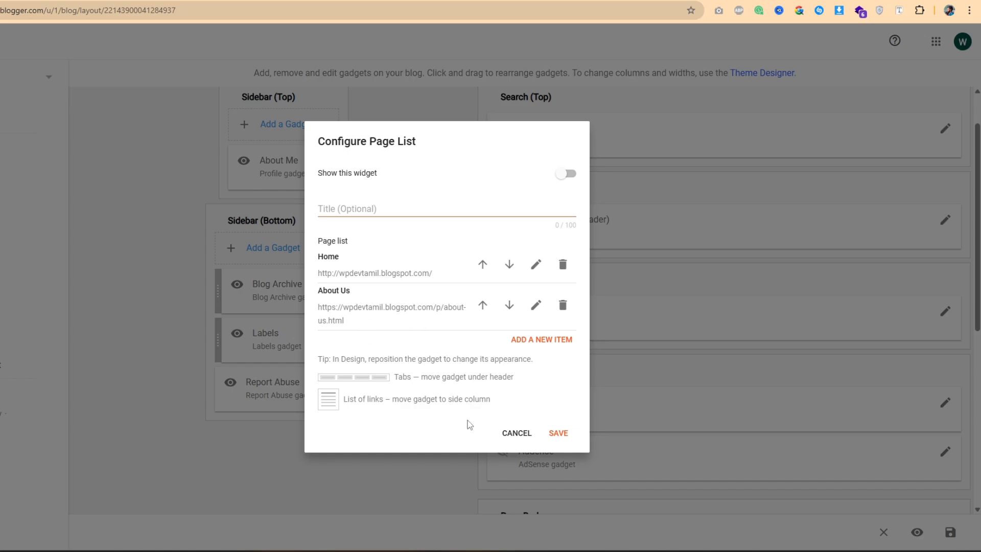
Step: Turn on showing the Pages gadget, save it, and reload the live blog to check the page links
left_click(572, 176)
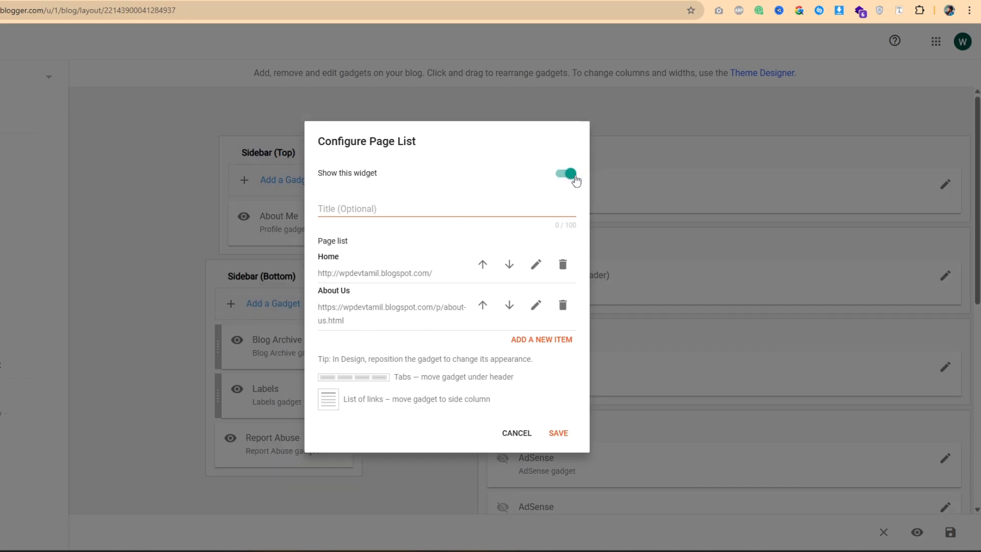
left_click(560, 435)
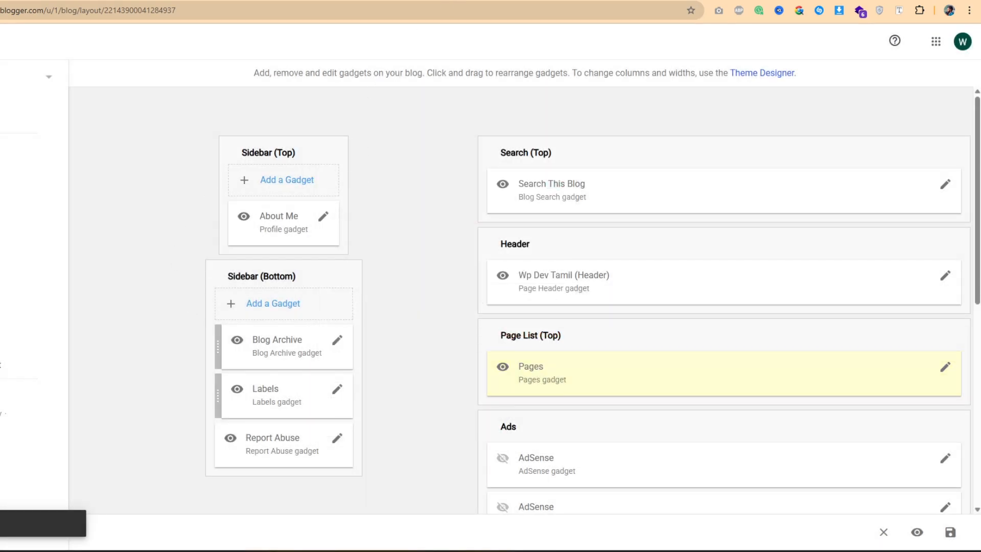
key("ctrl+Tab")
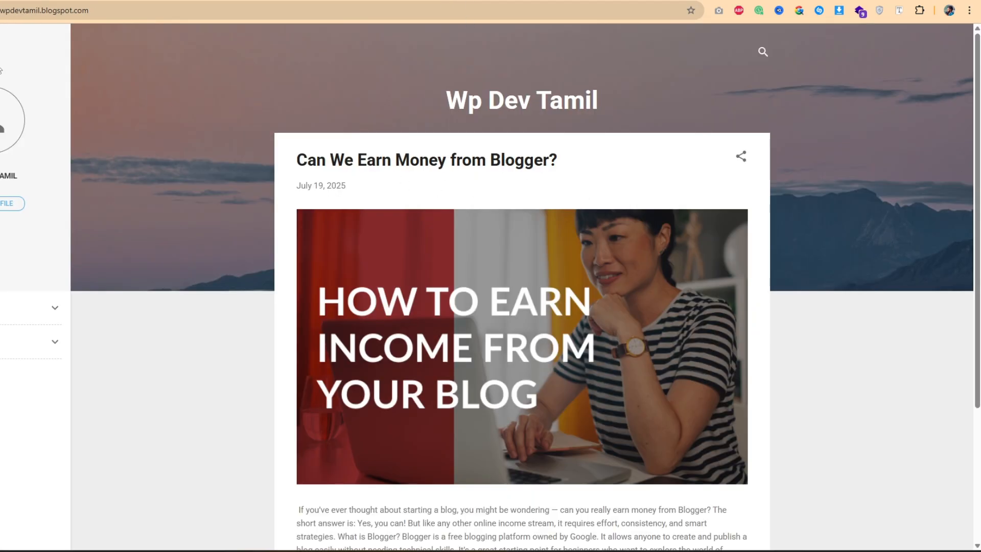
key("F5")
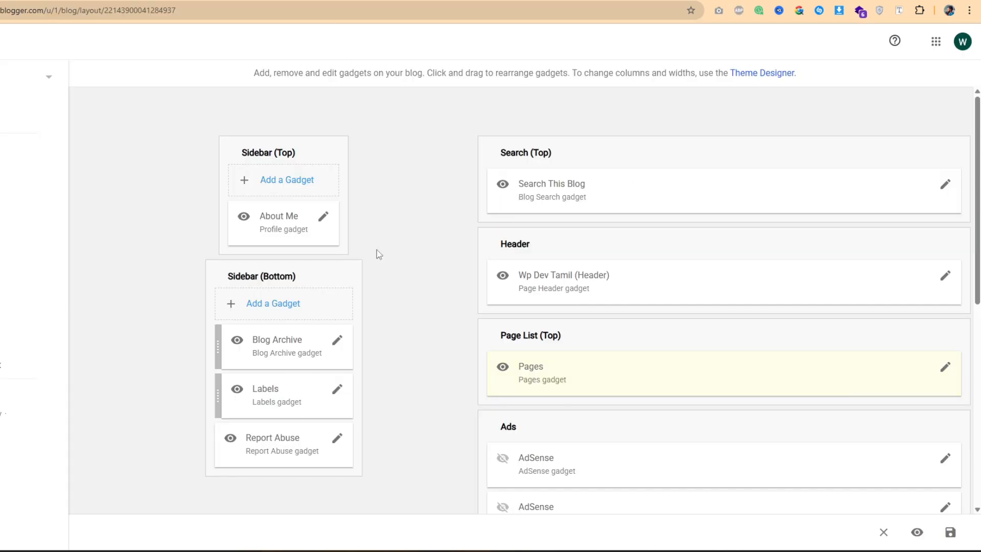
Step: Try to save the first AdSense gadget under Ads with the 300 x 250 Medium Rectangle format
scroll(511, 271, "down", 2)
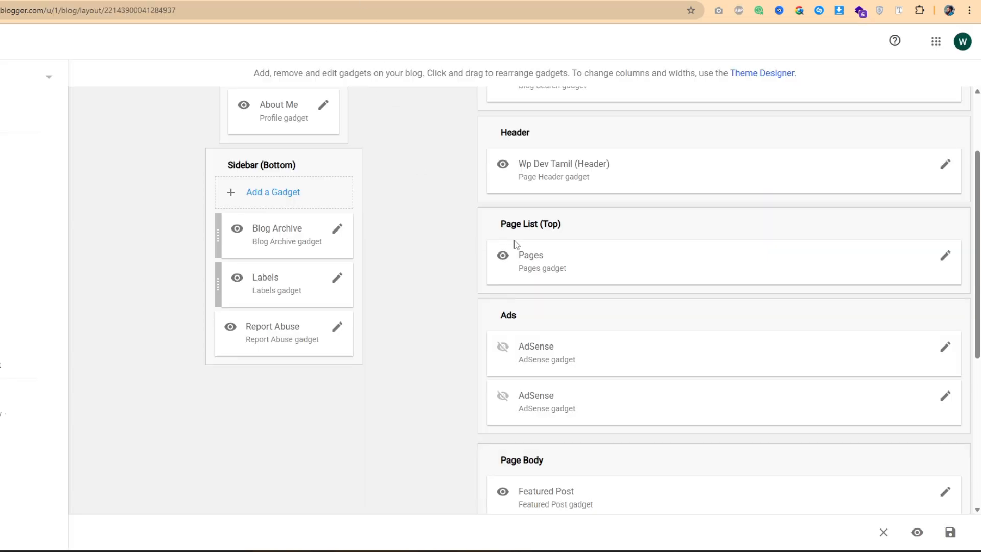
scroll(569, 252, "down", 2)
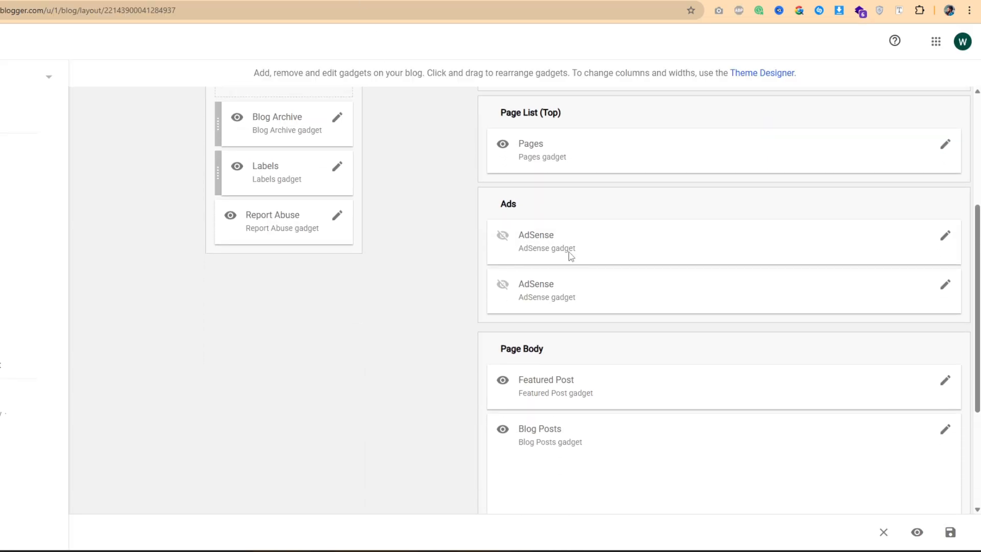
left_click(945, 239)
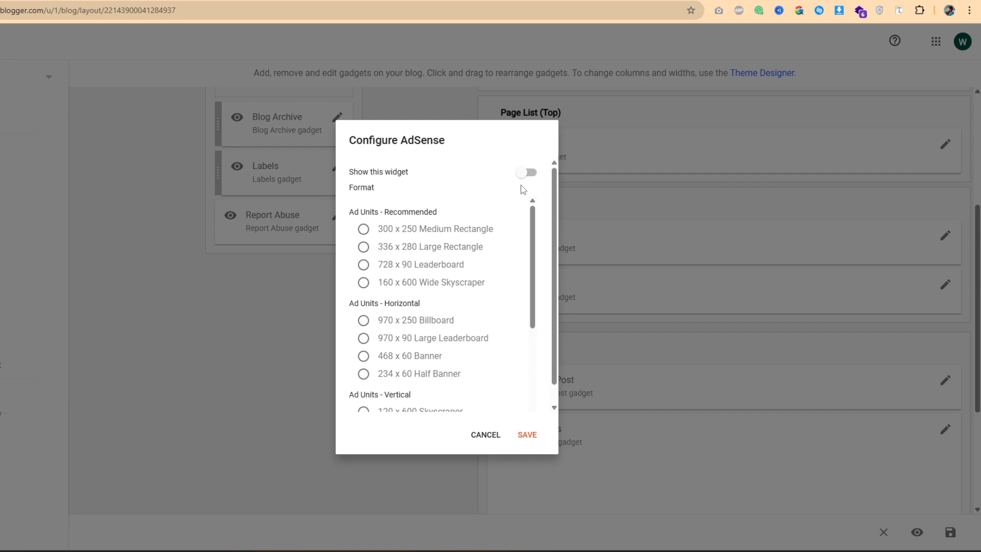
scroll(452, 206, "down", 3)
scroll(476, 342, "up", 3)
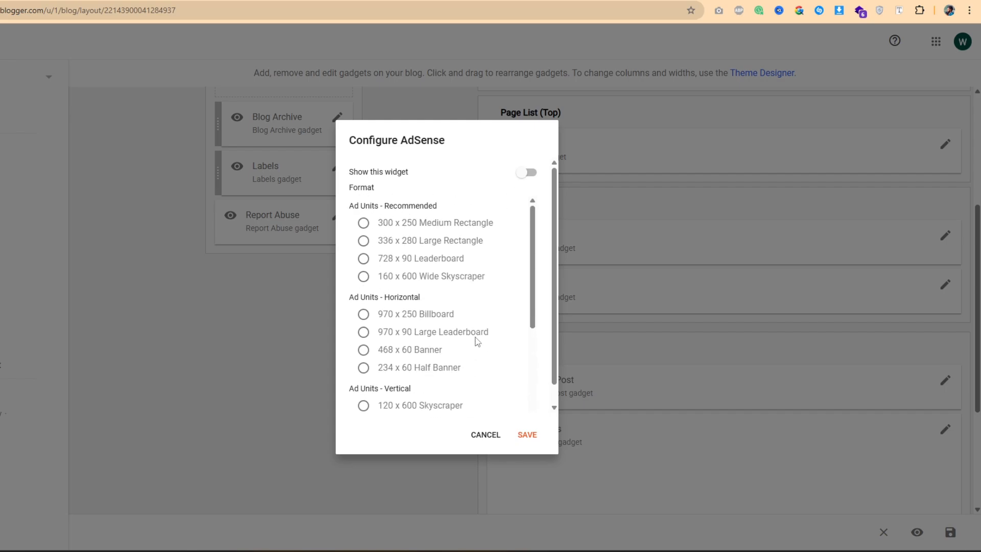
left_click(364, 230)
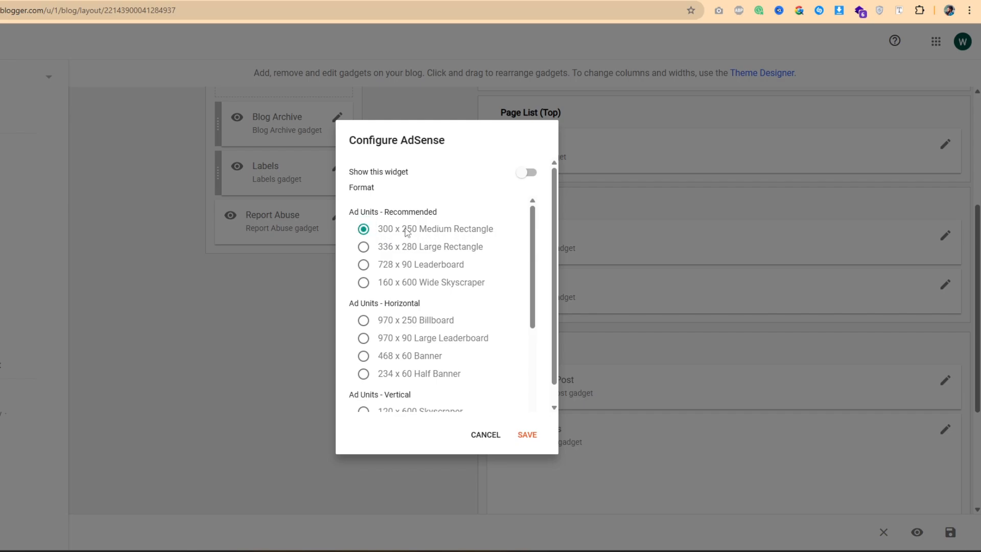
scroll(434, 234, "down", 3)
scroll(429, 300, "up", 3)
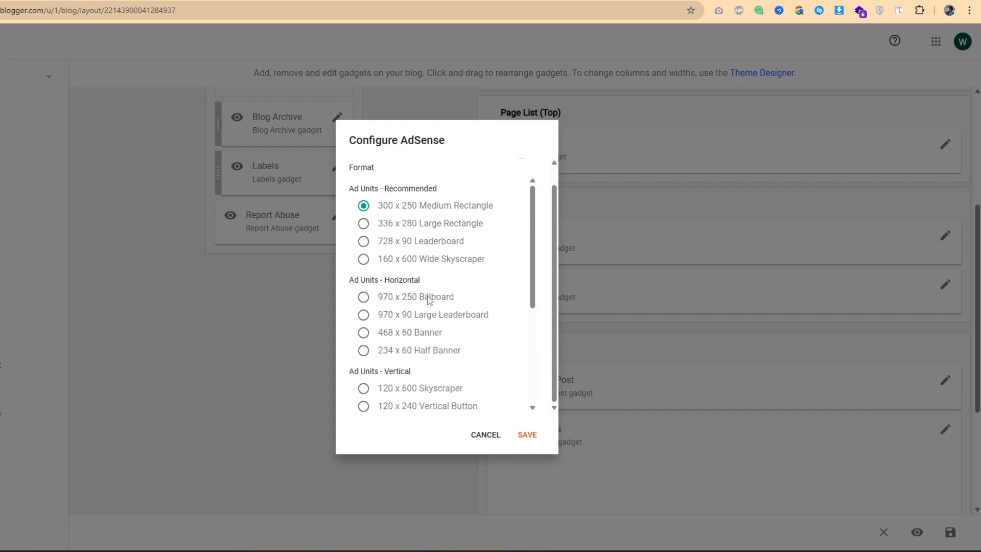
left_click(526, 436)
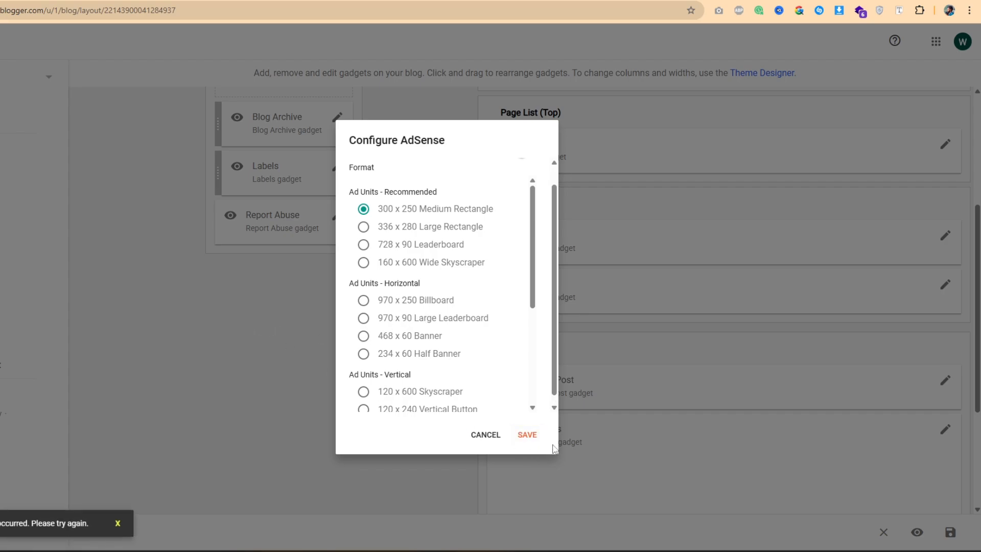
left_click(526, 434)
Step: Try the Responsive format for the AdSense gadget and close its settings without saving
scroll(408, 332, "down", 3)
left_click(392, 401)
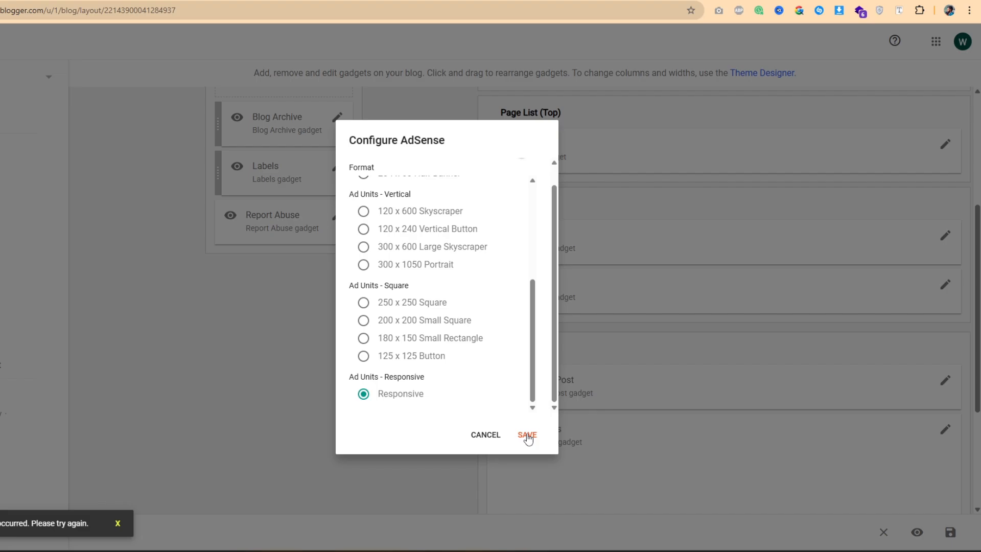
left_click(486, 435)
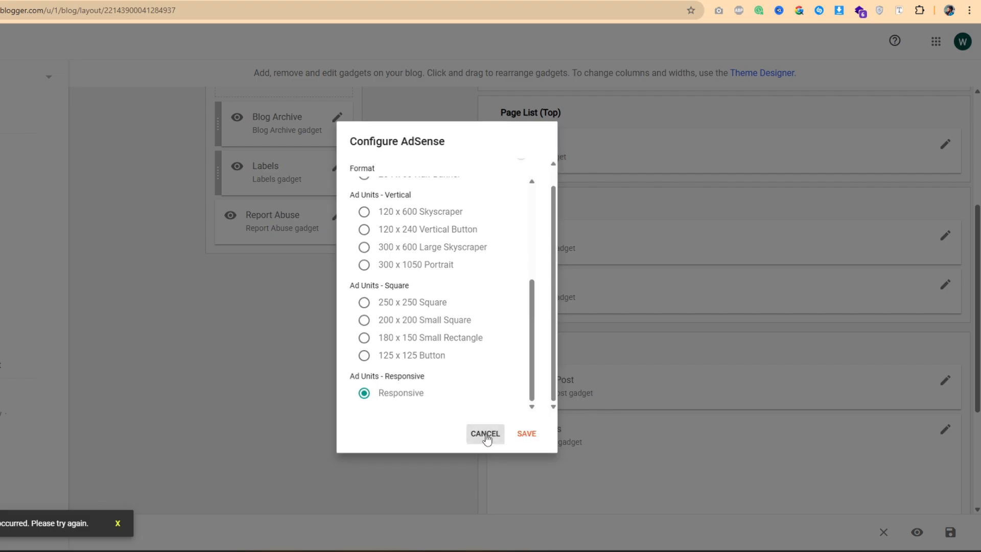
Step: Turn off using the most recent post in the Featured Post gadget, select "Can We Earn Money from Blogger?" as the featured post, and save
scroll(428, 305, "down", 1)
scroll(582, 198, "down", 2)
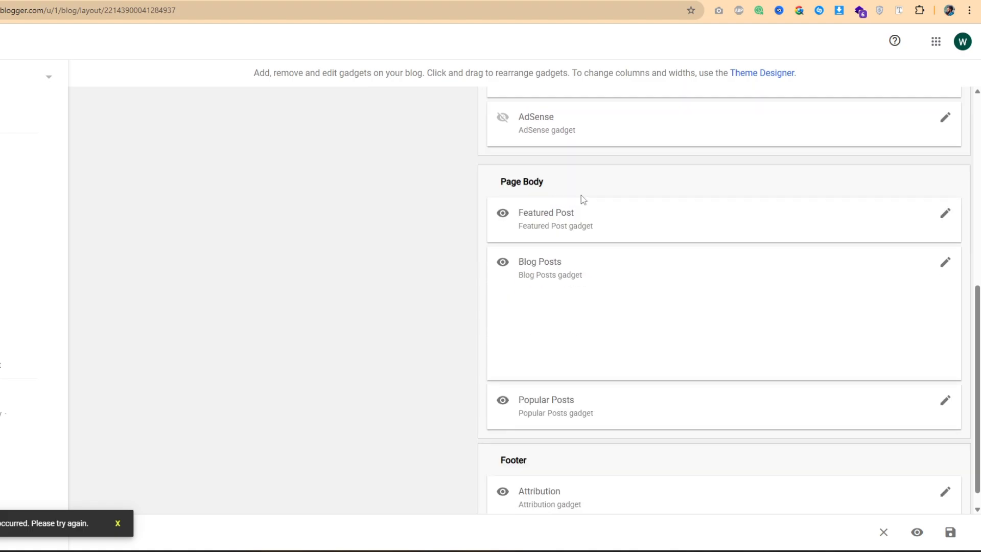
left_click(945, 213)
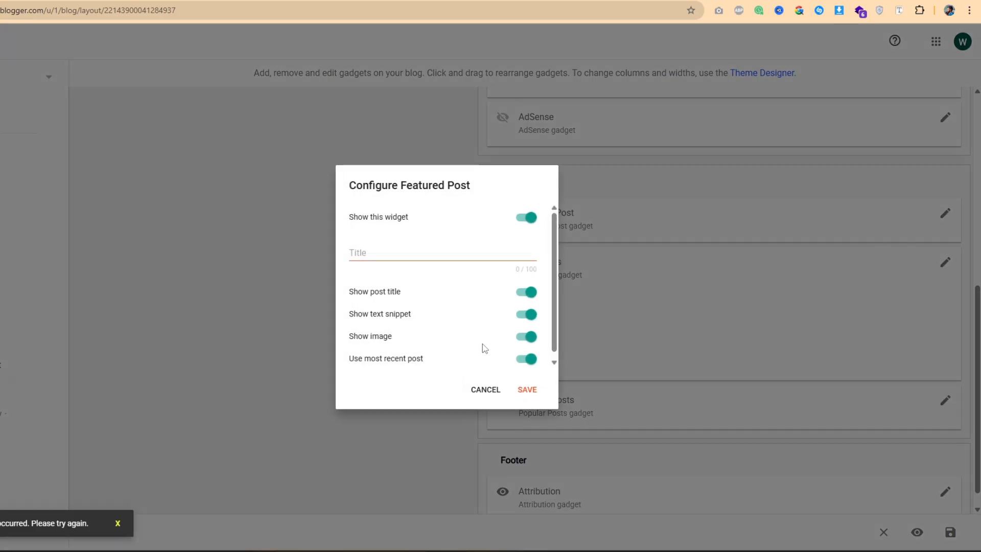
scroll(416, 327, "down", 1)
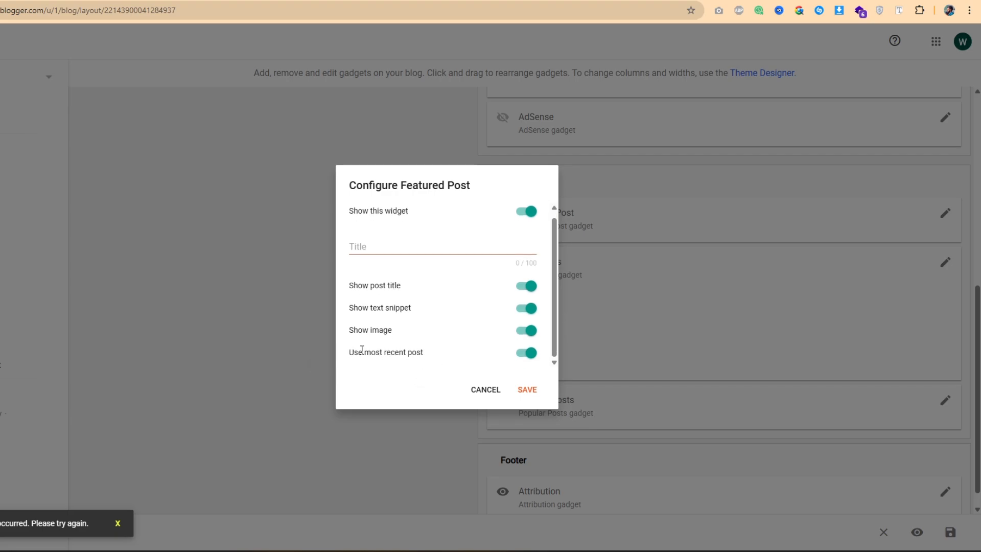
left_click_drag(350, 351, 425, 356)
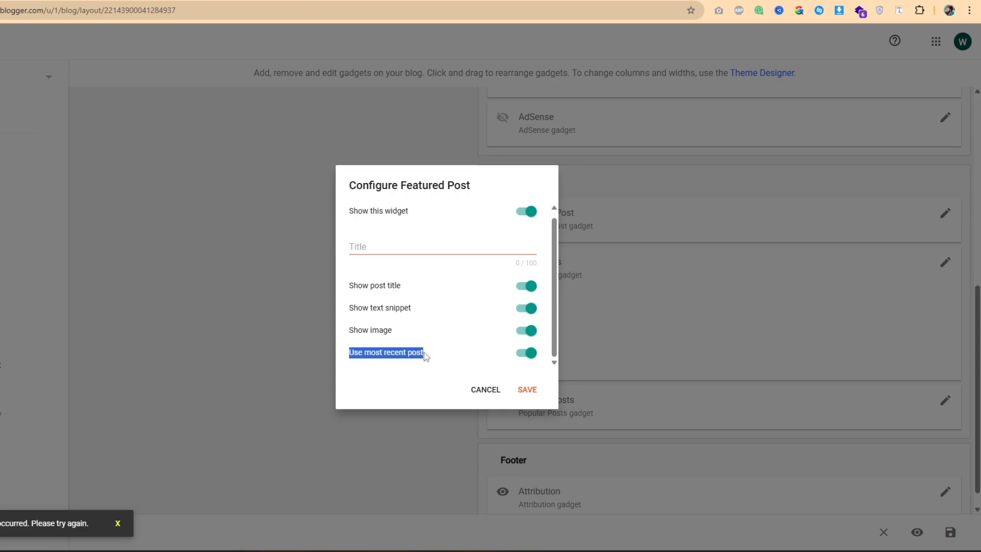
left_click(526, 353)
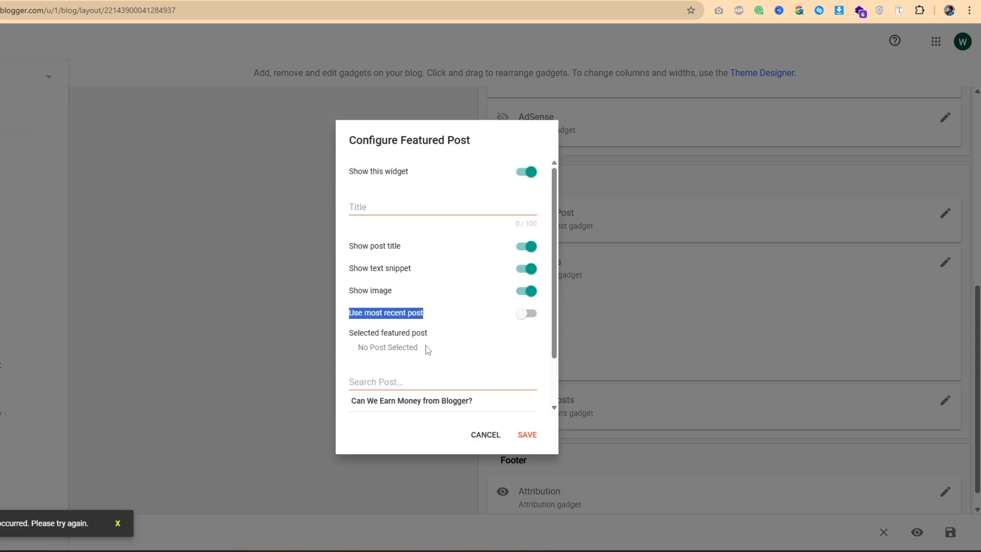
scroll(401, 398, "down", 1)
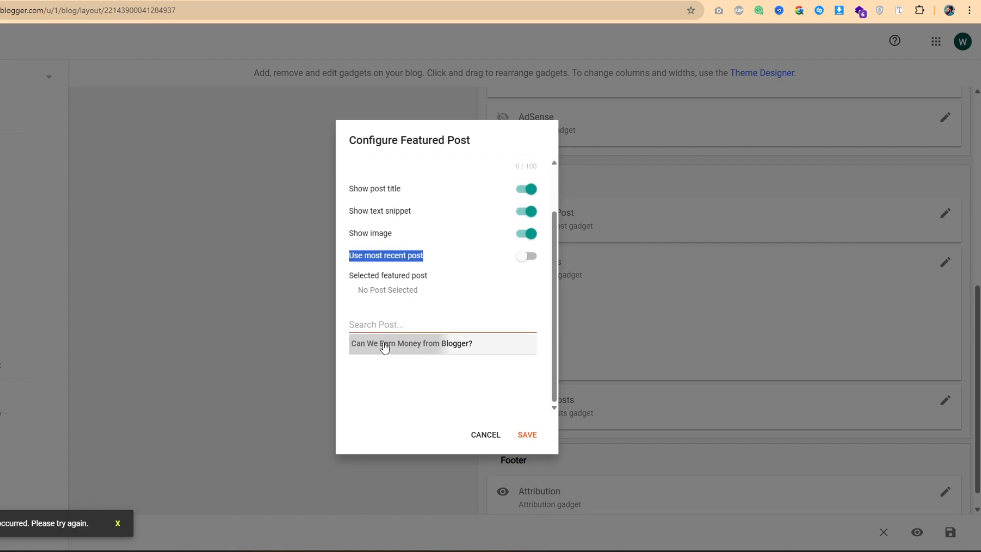
left_click(384, 347)
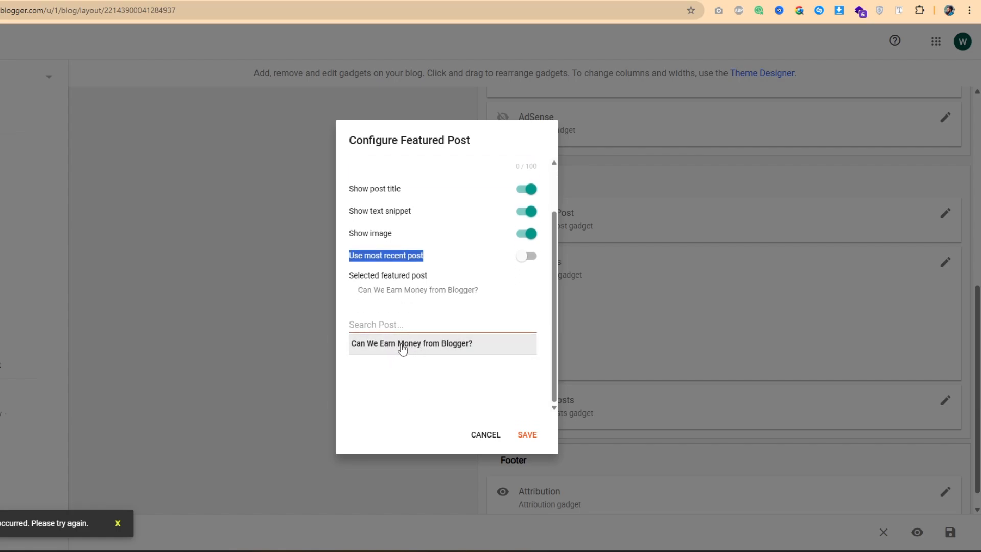
scroll(411, 277, "up", 1)
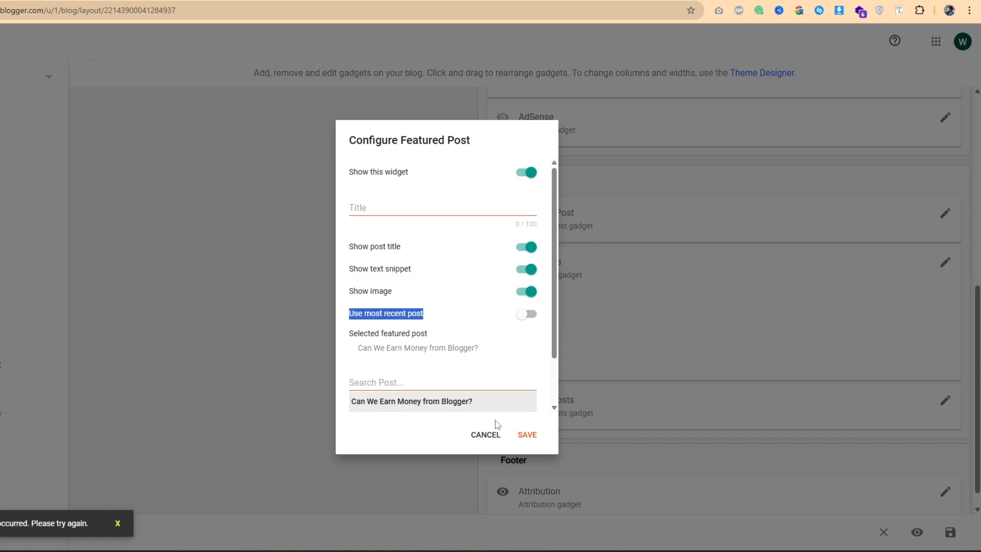
left_click(527, 436)
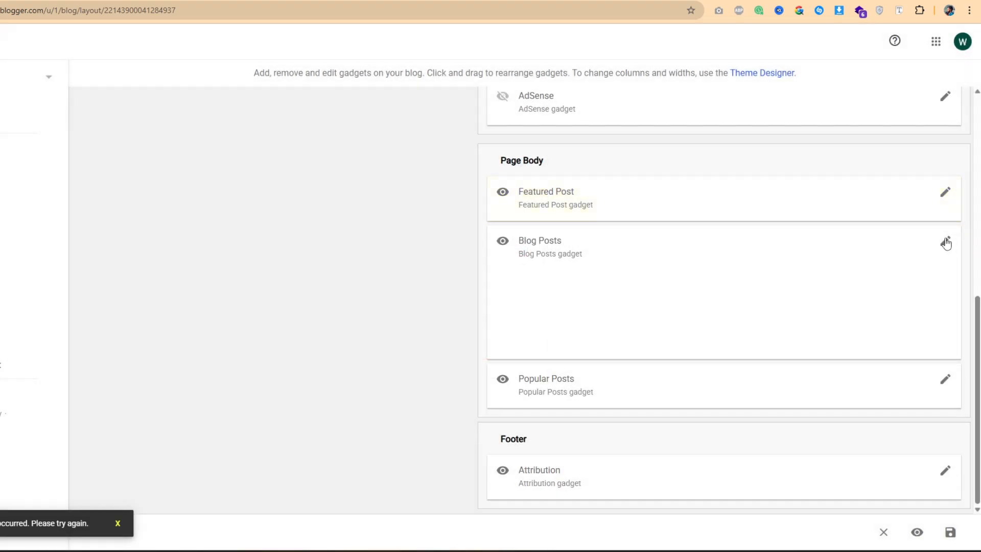
Step: Set the Blog Posts gadget to show 6 posts on the main page, review its other options, and save
left_click(945, 243)
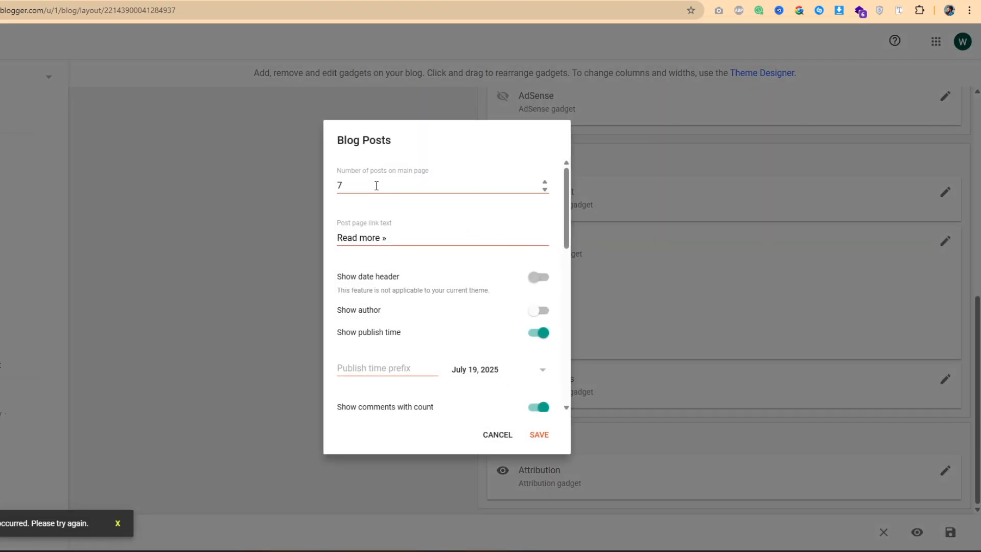
left_click_drag(352, 188, 335, 189)
left_click(354, 182)
left_click(368, 182)
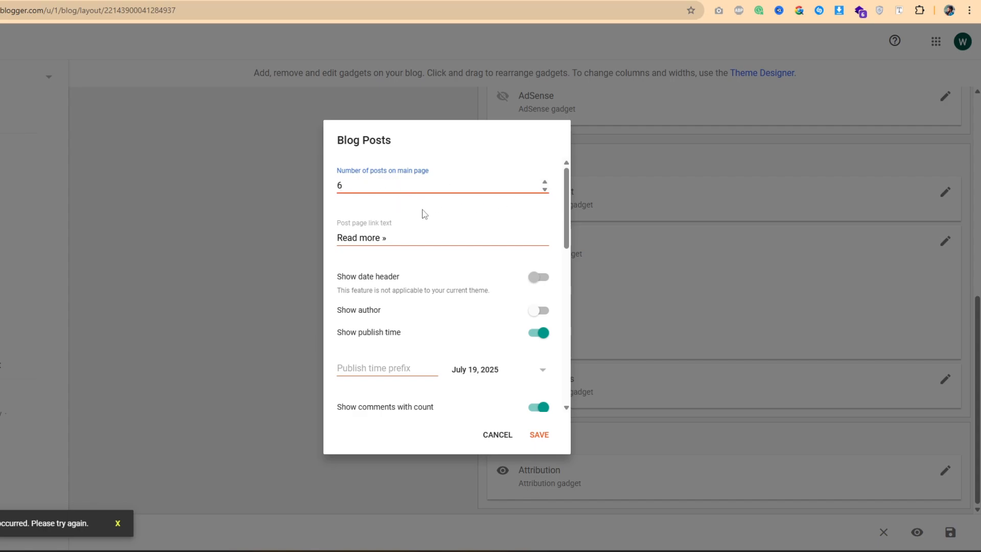
scroll(423, 214, "down", 4)
scroll(419, 271, "down", 5)
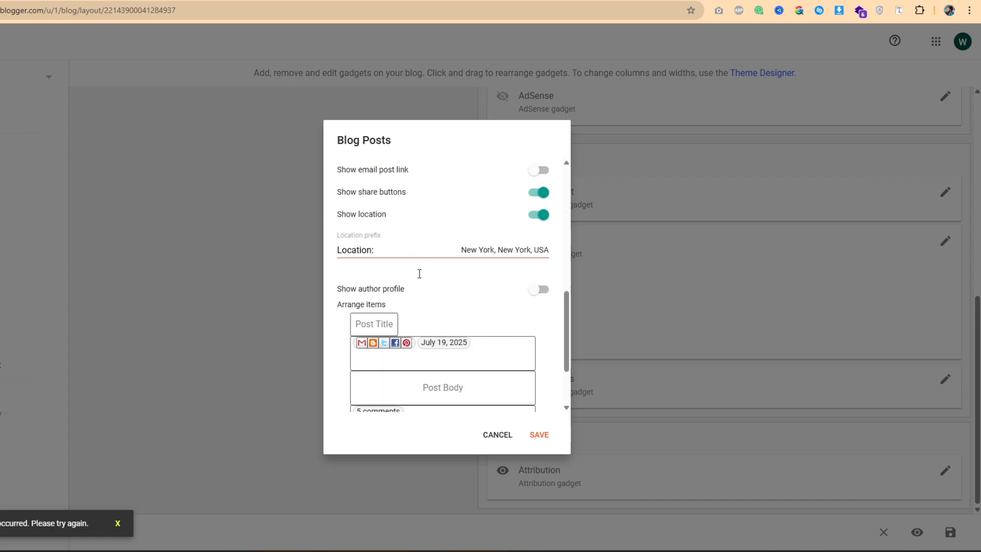
scroll(440, 294, "up", 8)
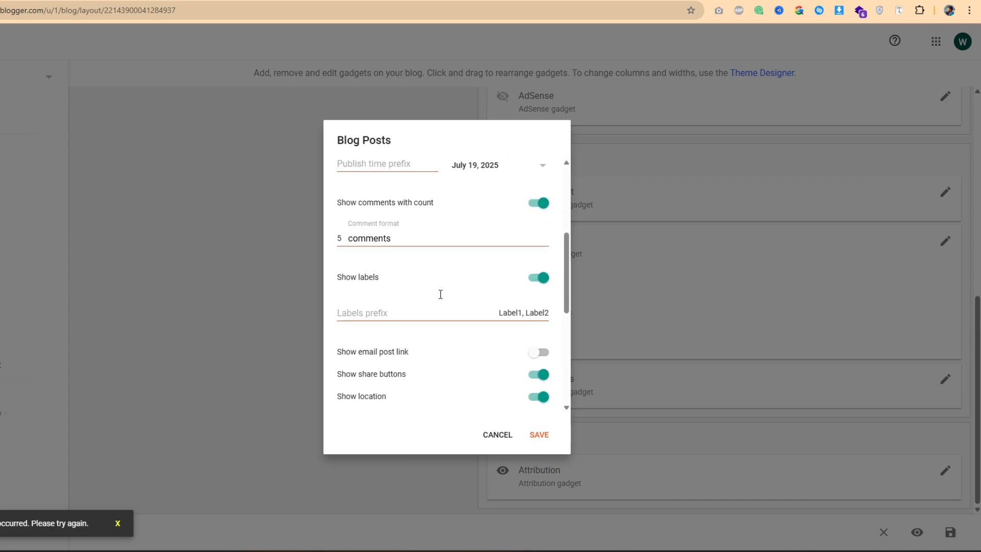
scroll(440, 294, "down", 5)
scroll(441, 294, "down", 3)
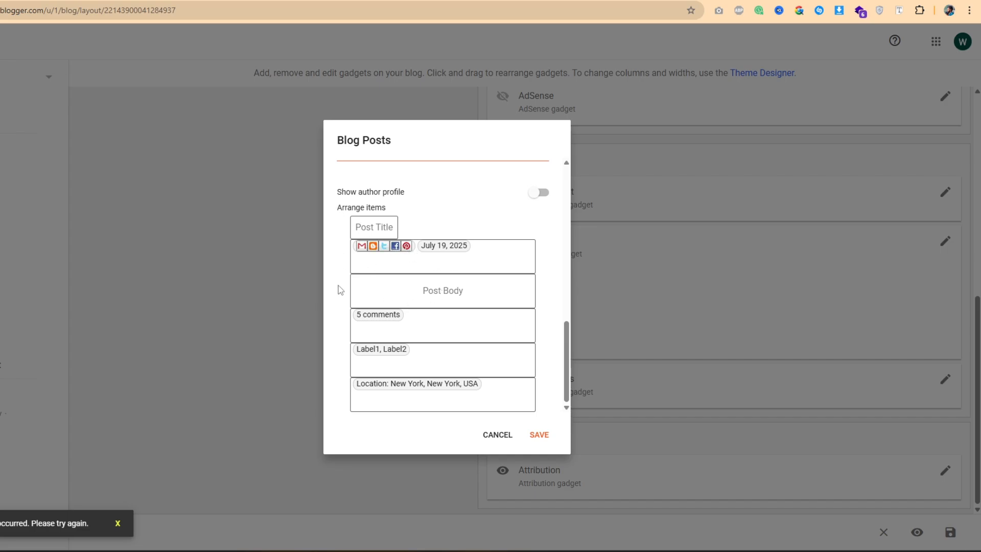
scroll(467, 330, "up", 10)
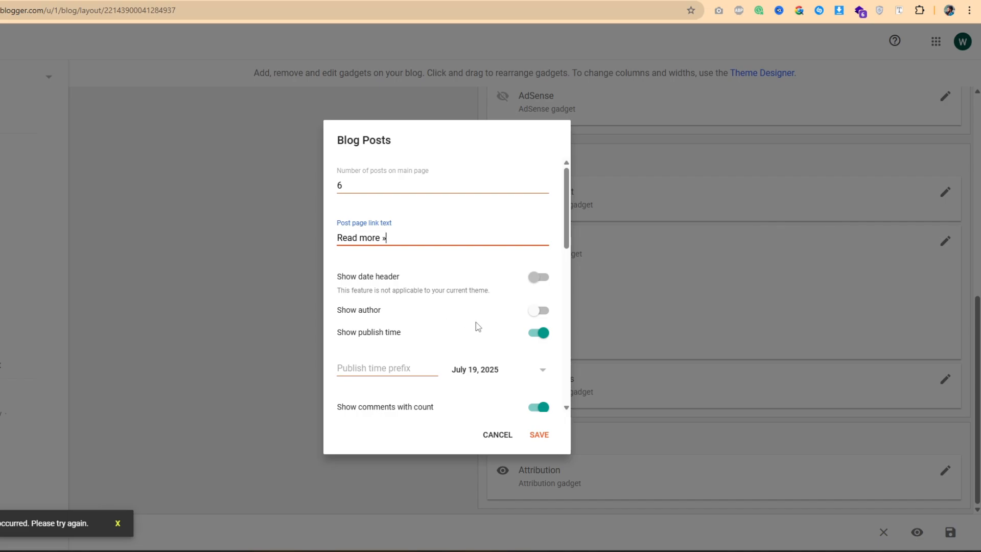
left_click(540, 436)
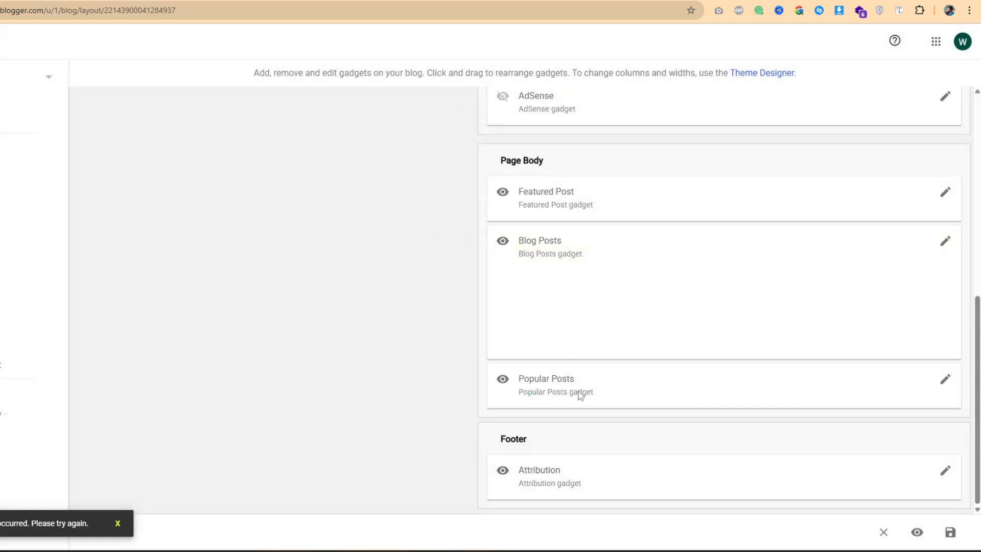
Step: Set the Popular Posts gadget's maximum number of shown posts to 4 and save
left_click(946, 379)
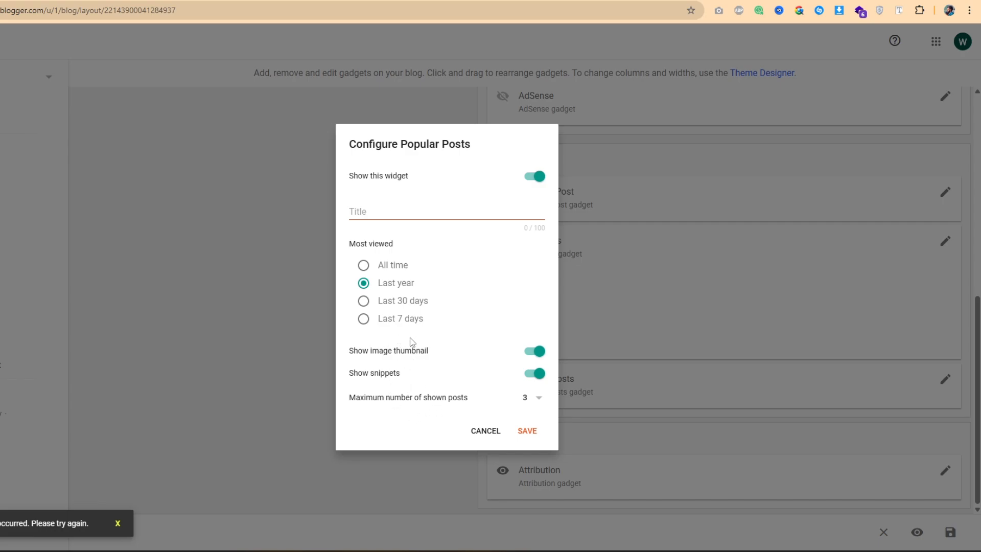
left_click(539, 400)
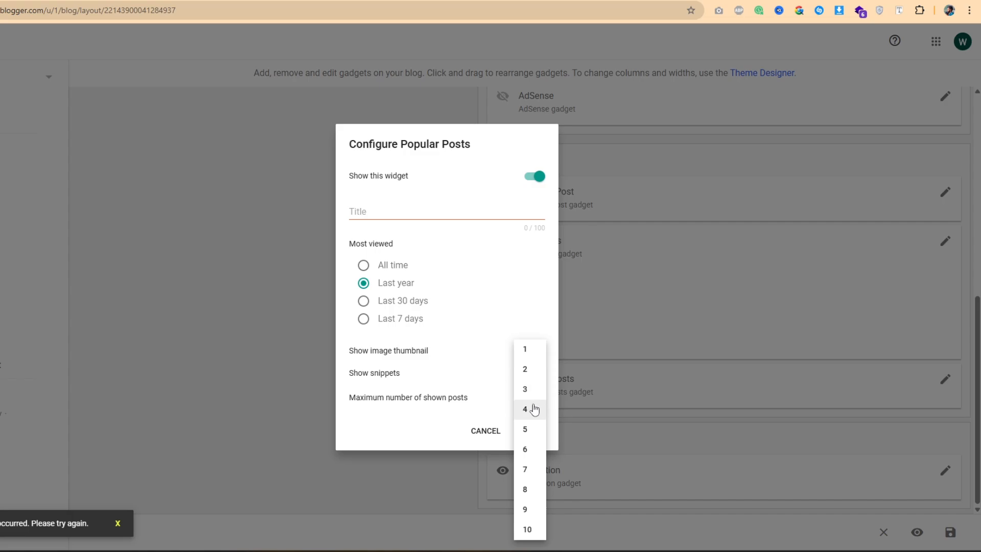
left_click(533, 415)
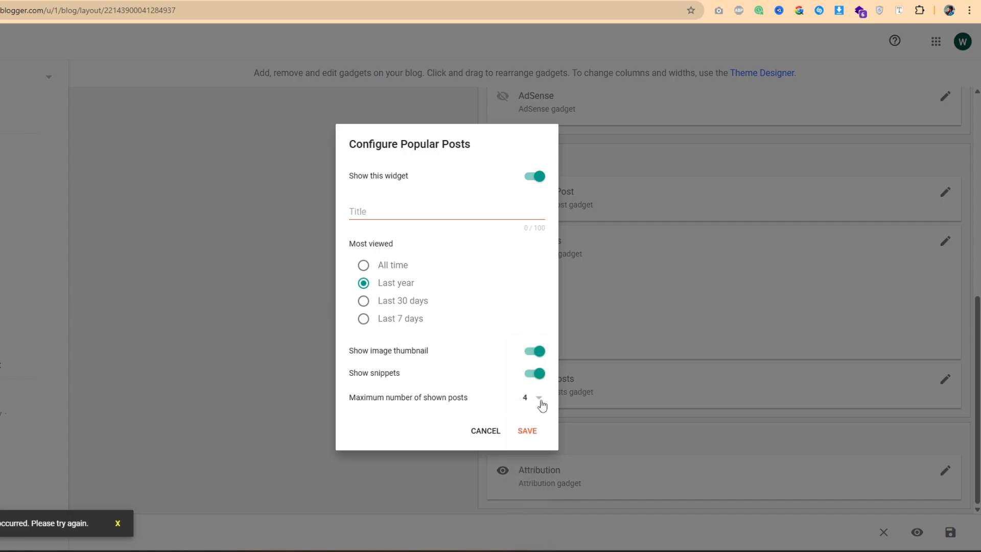
left_click(541, 403)
left_click(504, 410)
left_click(522, 434)
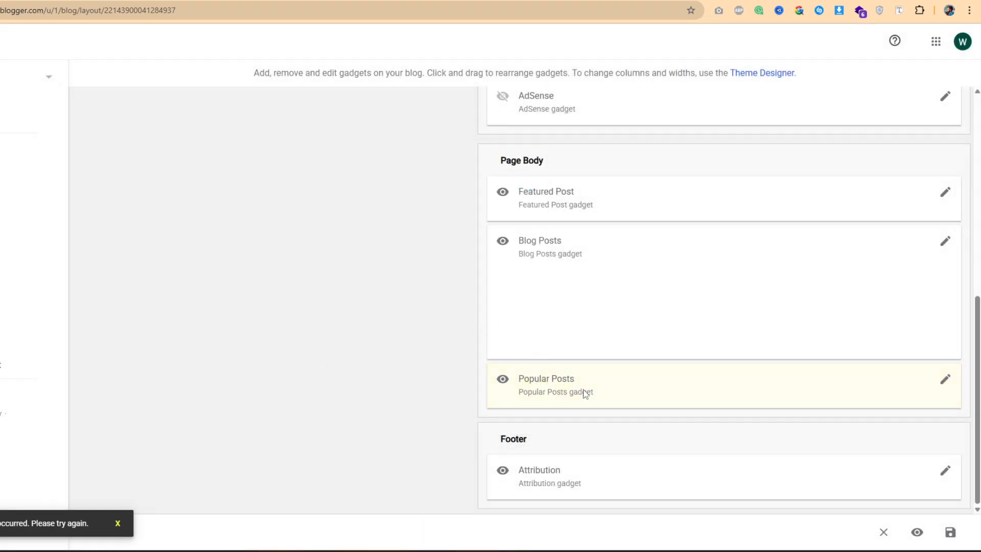
Step: Move the Blog Archive gadget below Report Abuse in Sidebar (Bottom), and open the About Me gadget's settings
scroll(639, 347, "up", 8)
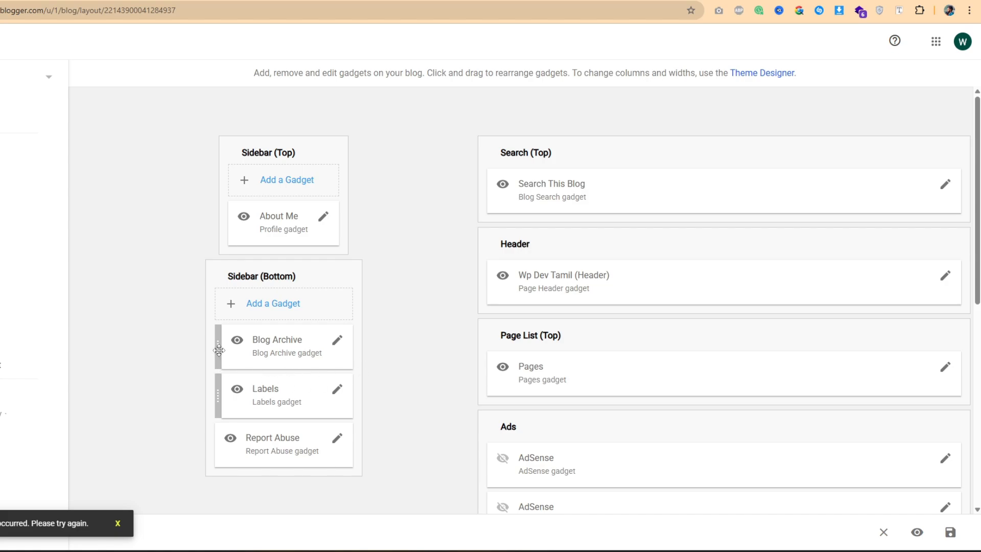
left_click_drag(219, 348, 213, 392)
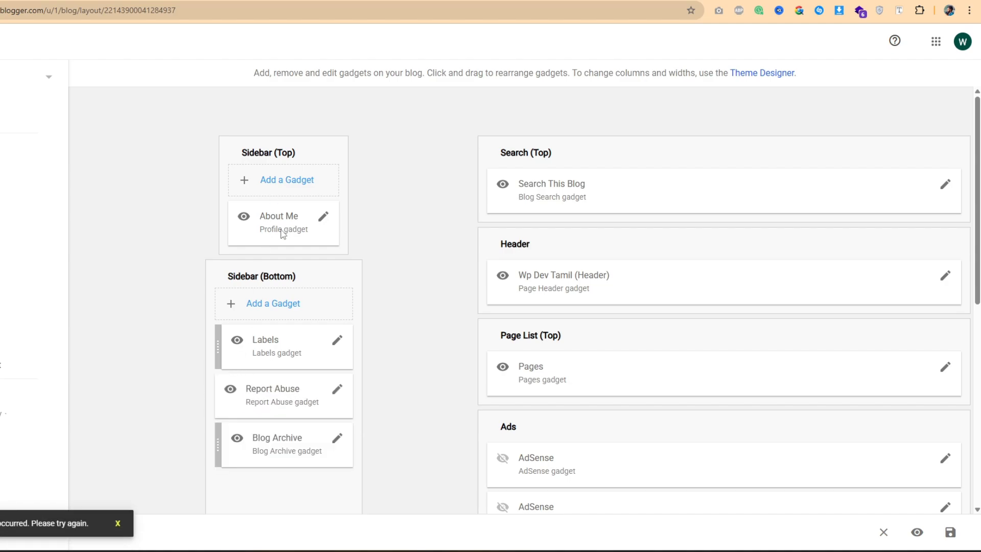
left_click(323, 217)
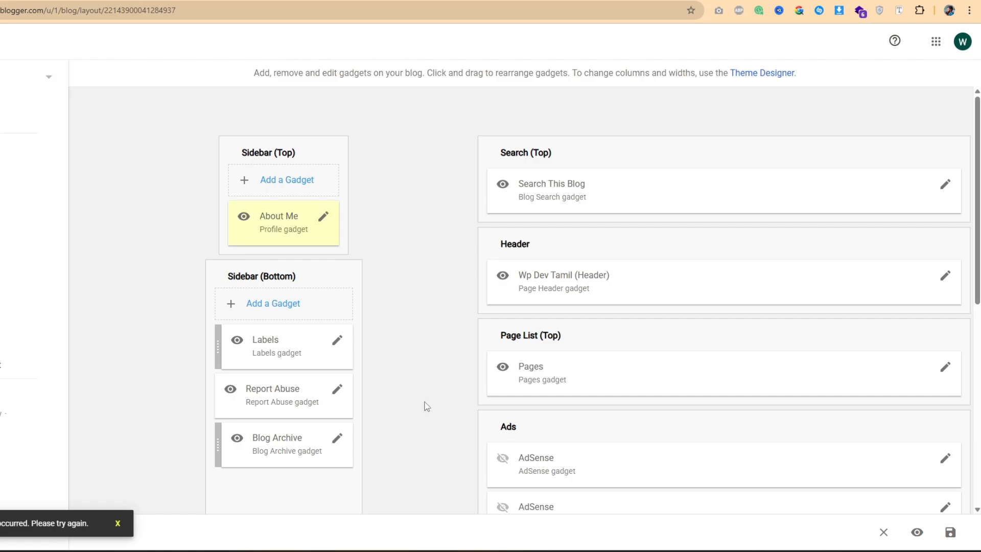
Step: Add a Blog's stats gadget titled Total Pageviews to Sidebar (Bottom), keeping the all-time period and Black Transparent chart, and save
left_click(257, 304)
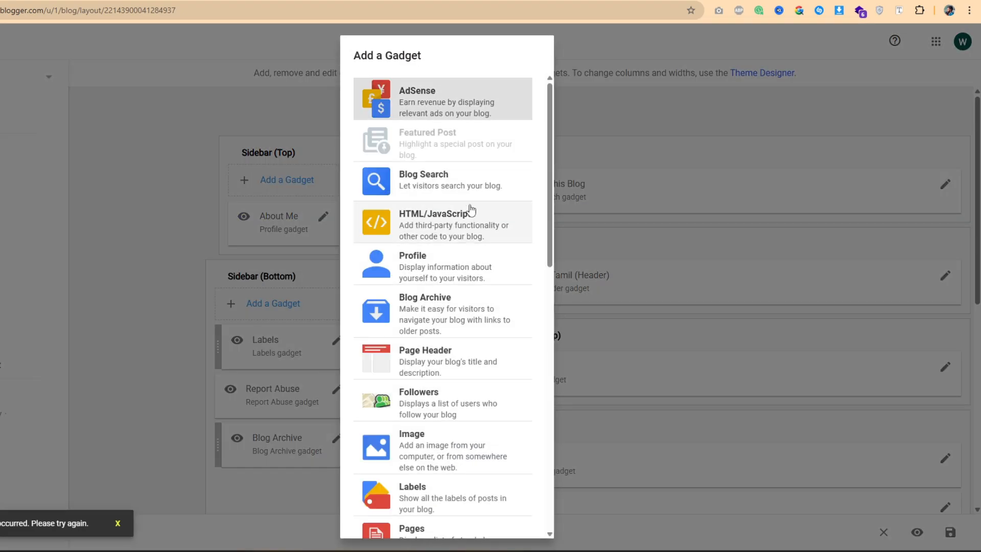
scroll(438, 175, "down", 2)
scroll(444, 255, "up", 2)
scroll(443, 291, "down", 2)
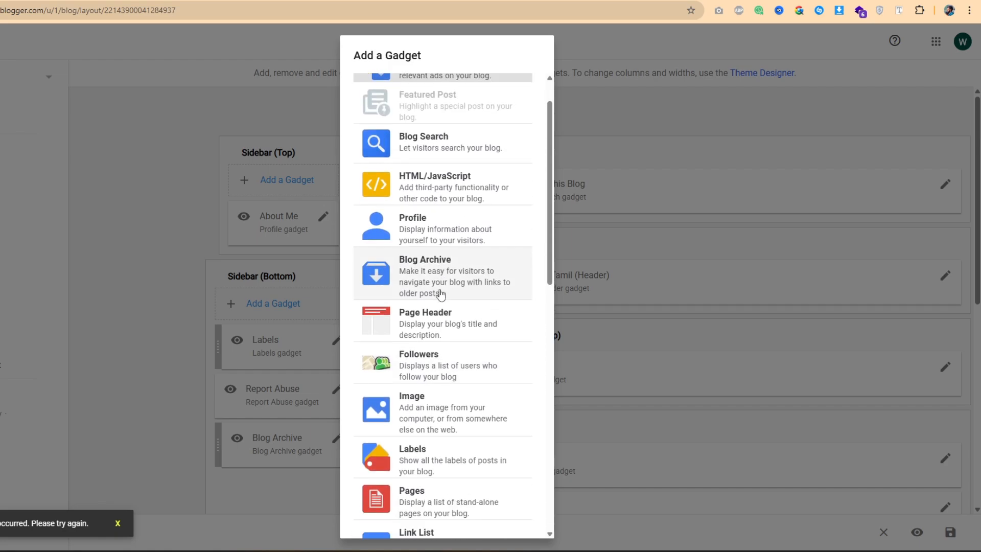
scroll(456, 312, "down", 2)
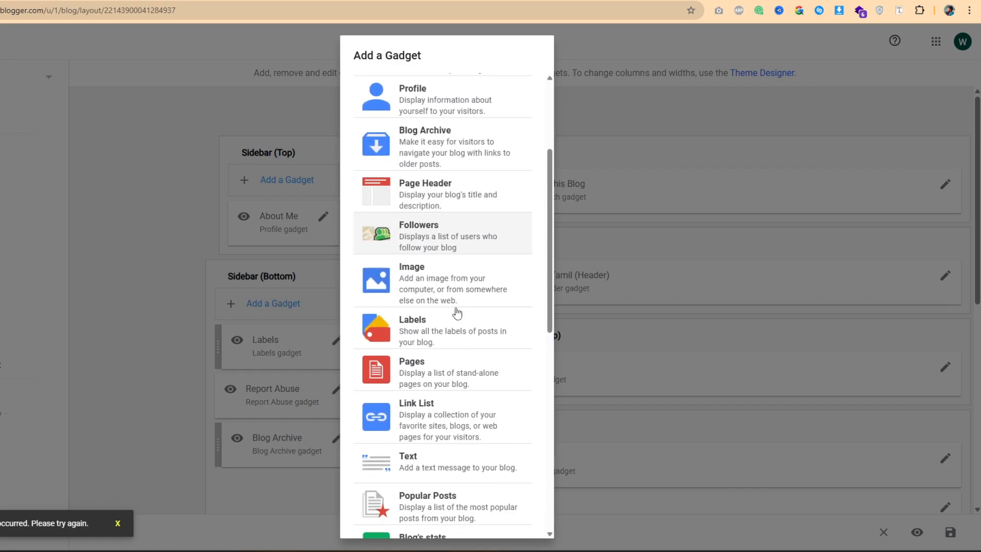
scroll(457, 311, "down", 3)
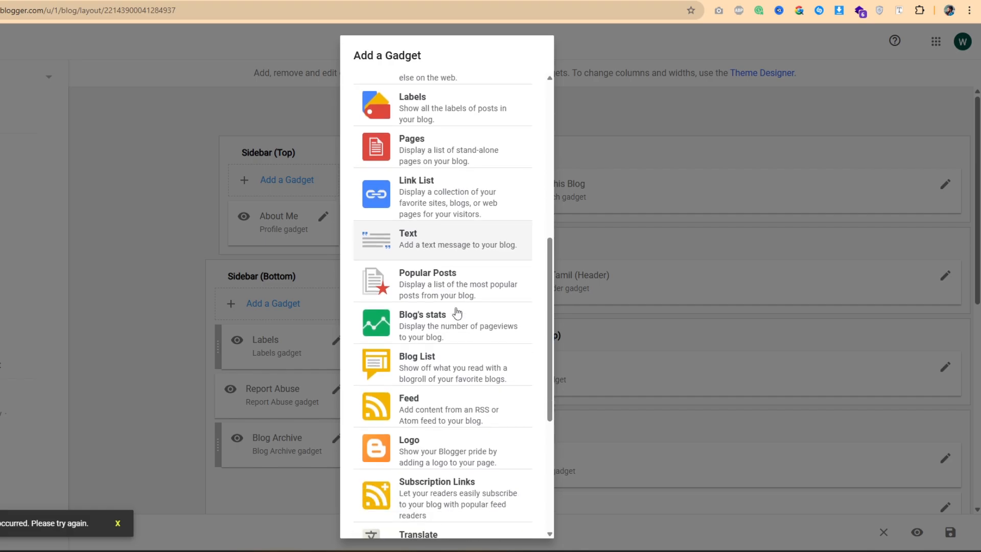
left_click(432, 325)
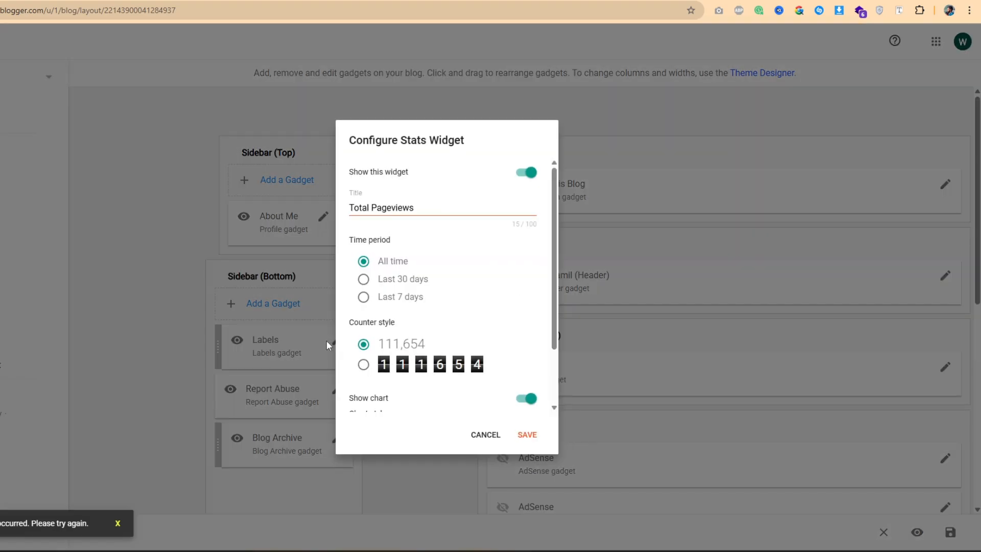
scroll(434, 291, "down", 2)
scroll(429, 307, "up", 2)
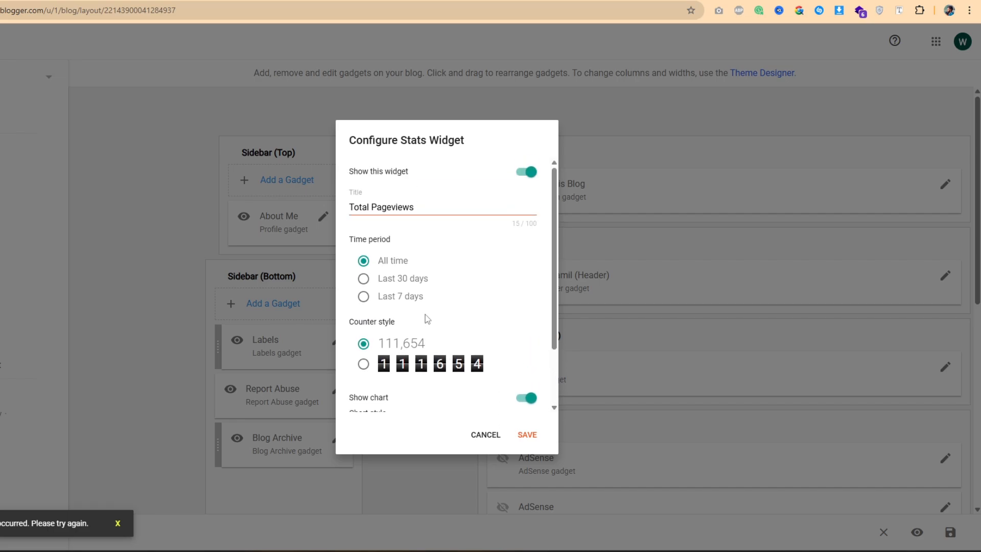
scroll(427, 315, "down", 2)
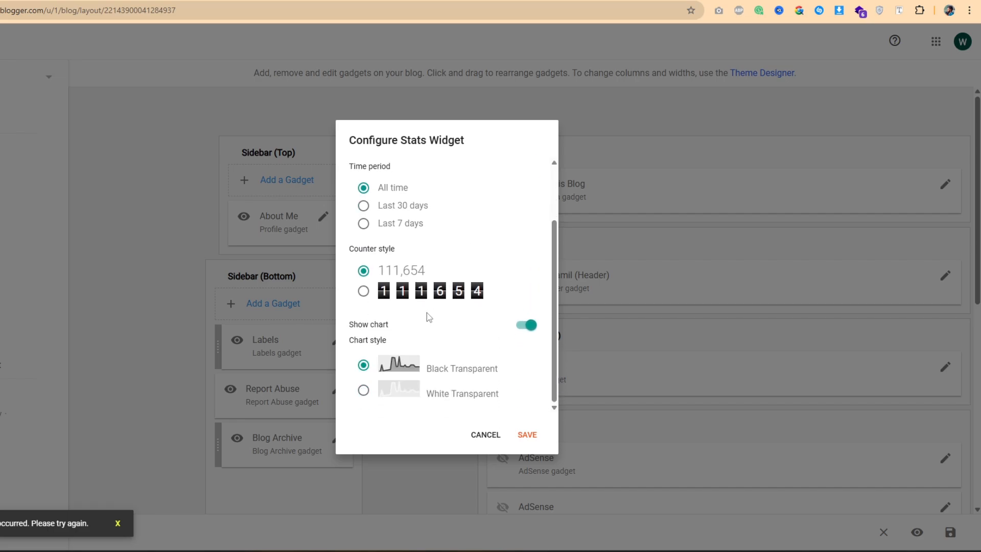
left_click(527, 435)
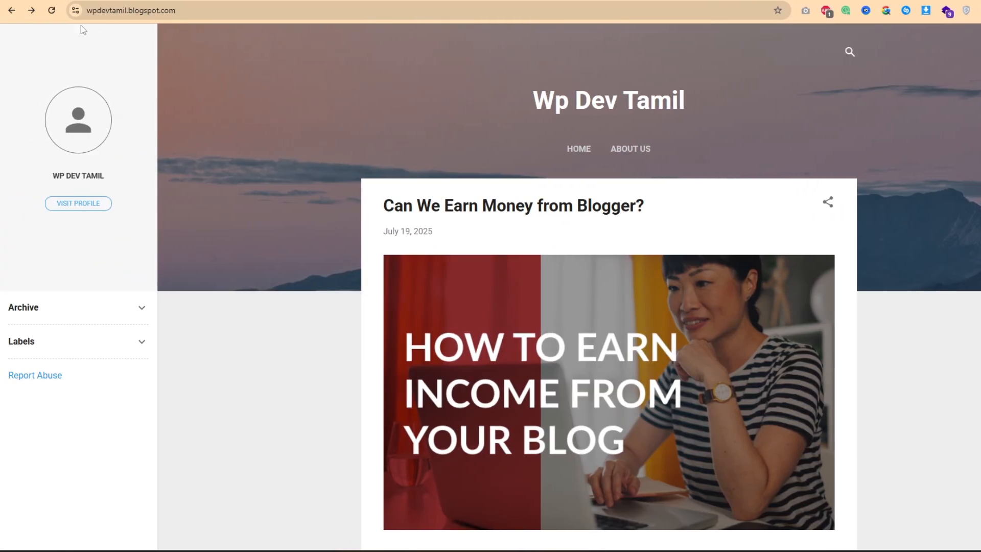
Step: Reload the live blog, check the sidebar gadgets and posts, and close it to return to the layout editor
left_click(51, 10)
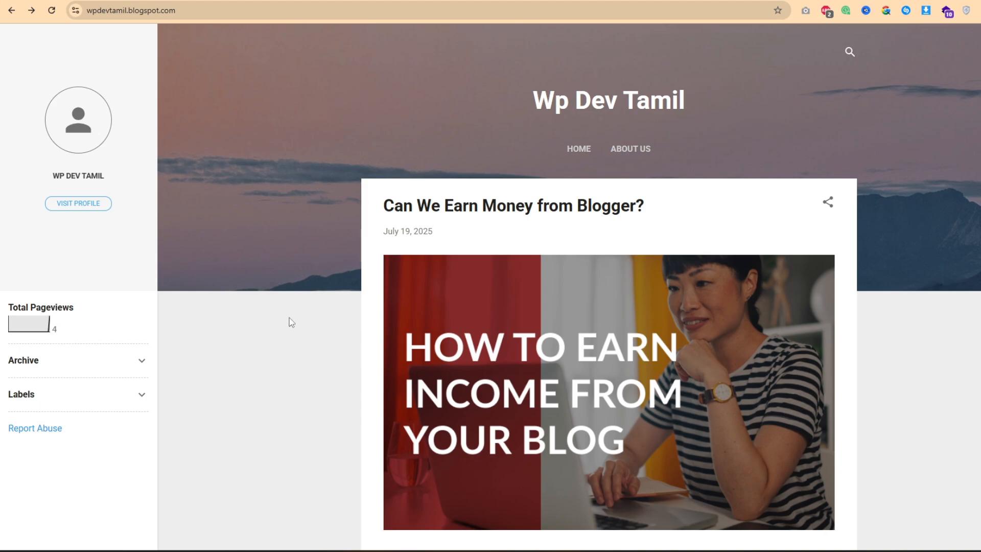
scroll(419, 276, "down", 3)
scroll(419, 276, "down", 2)
scroll(389, 230, "up", 5)
key("ctrl+w")
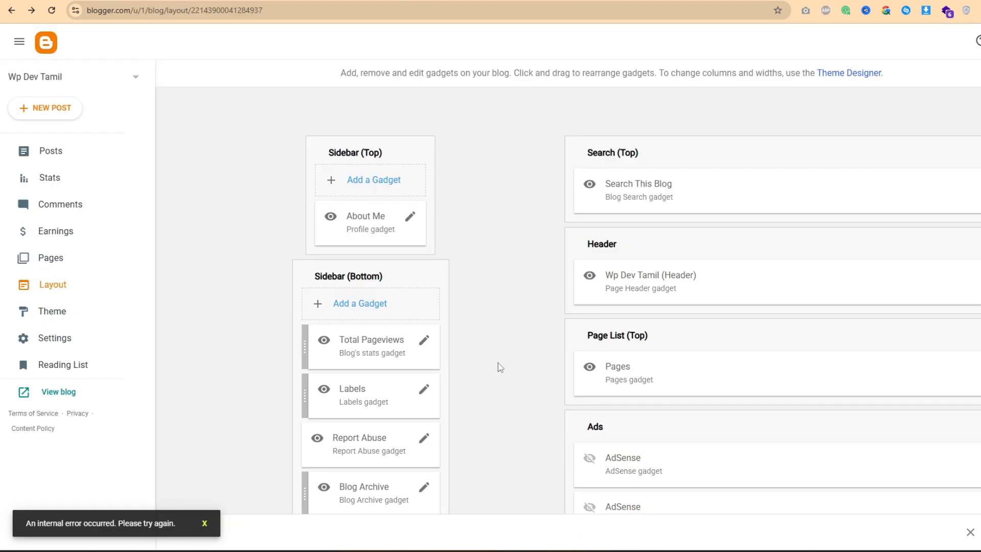
scroll(392, 405, "down", 1)
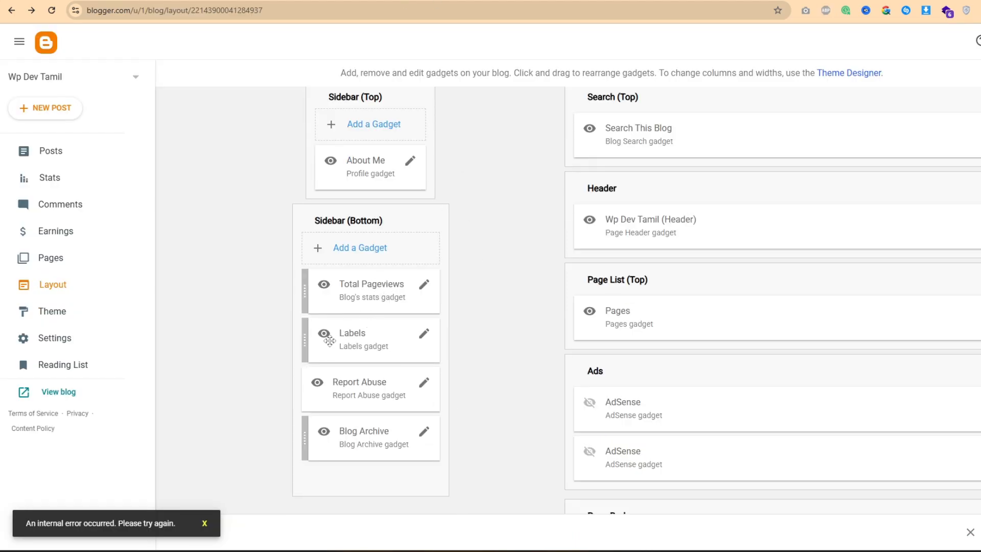
scroll(474, 325, "up", 1)
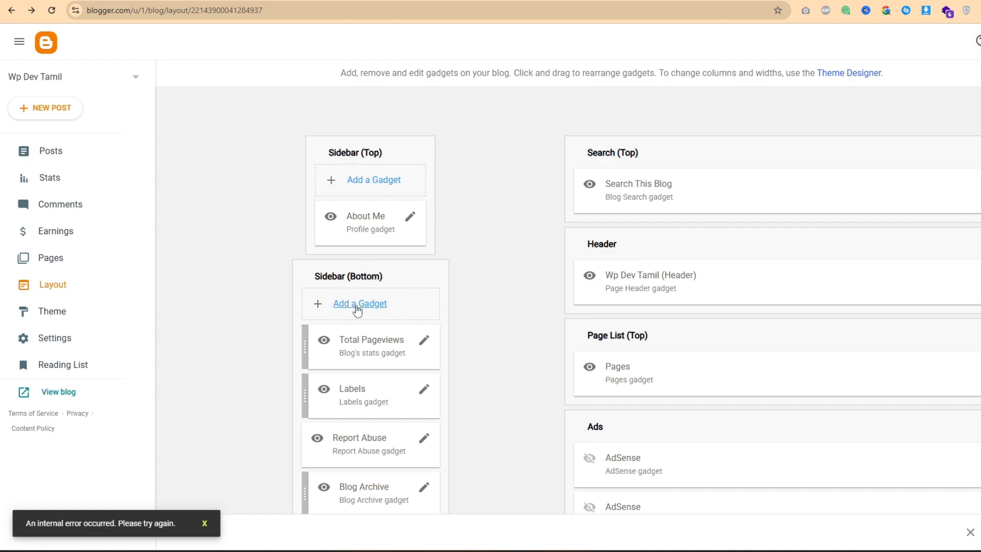
scroll(475, 299, "down", 1)
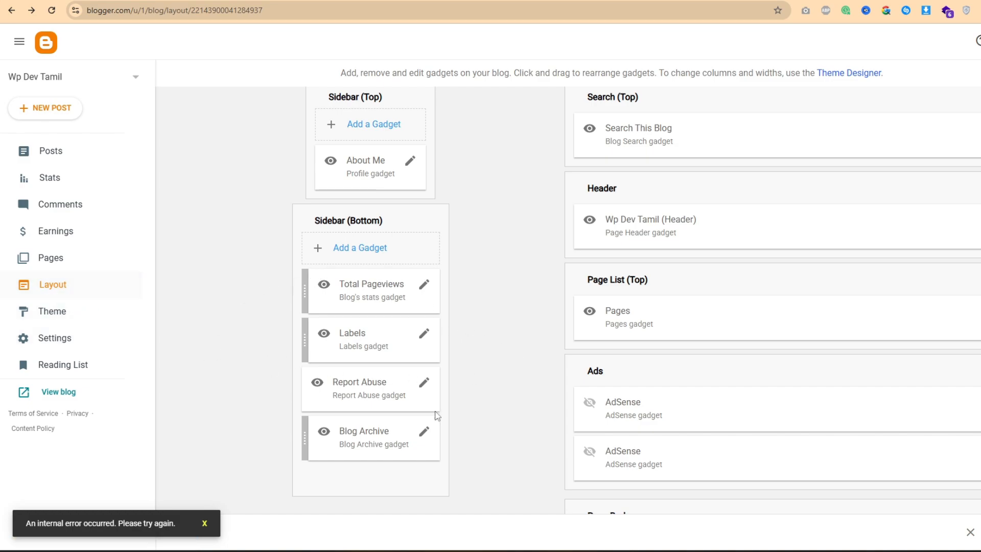
Step: Switch to the sticky note checklist, strike through "Explore Layouts", and minimize the note
left_click(784, 517)
left_click_drag(491, 346, 392, 345)
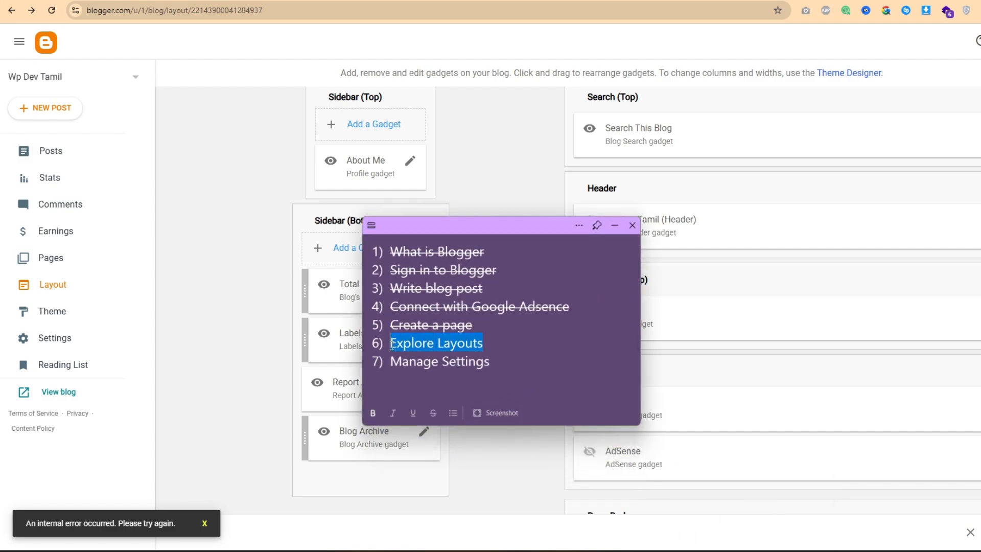
left_click(433, 413)
left_click(570, 266)
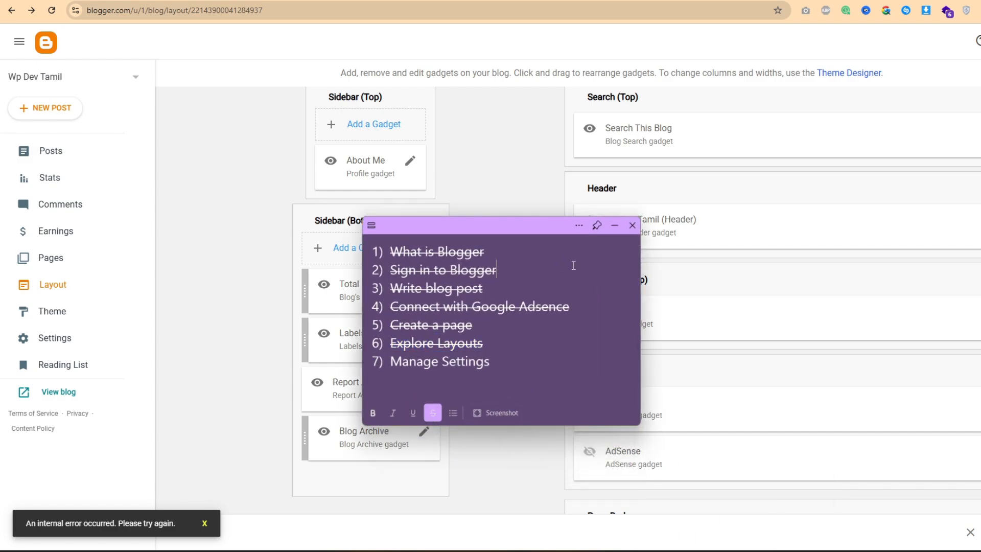
left_click(615, 225)
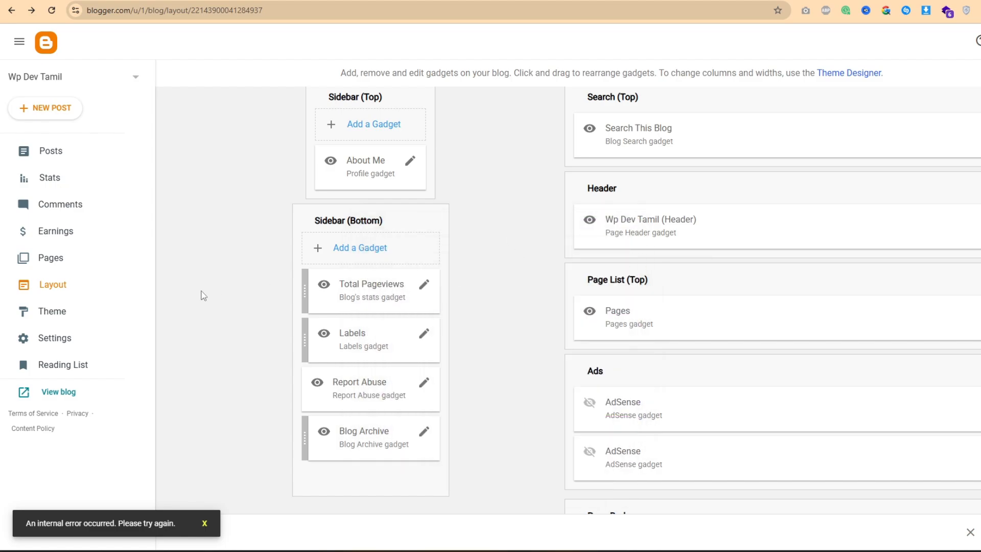
Step: Open the blog's theme settings and look through the current theme and the Contempo to Emporio theme collections
left_click(60, 316)
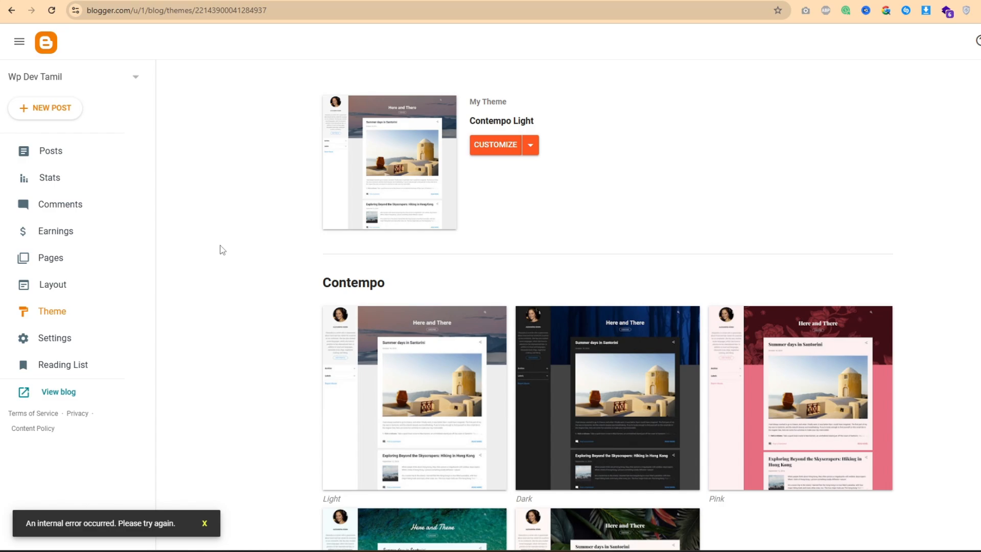
scroll(223, 253, "down", 20)
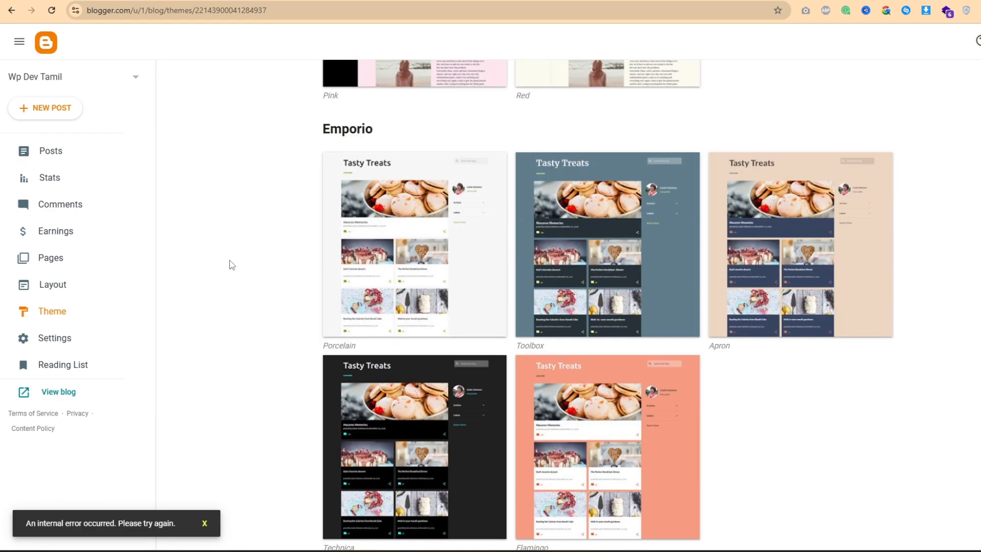
scroll(231, 264, "up", 20)
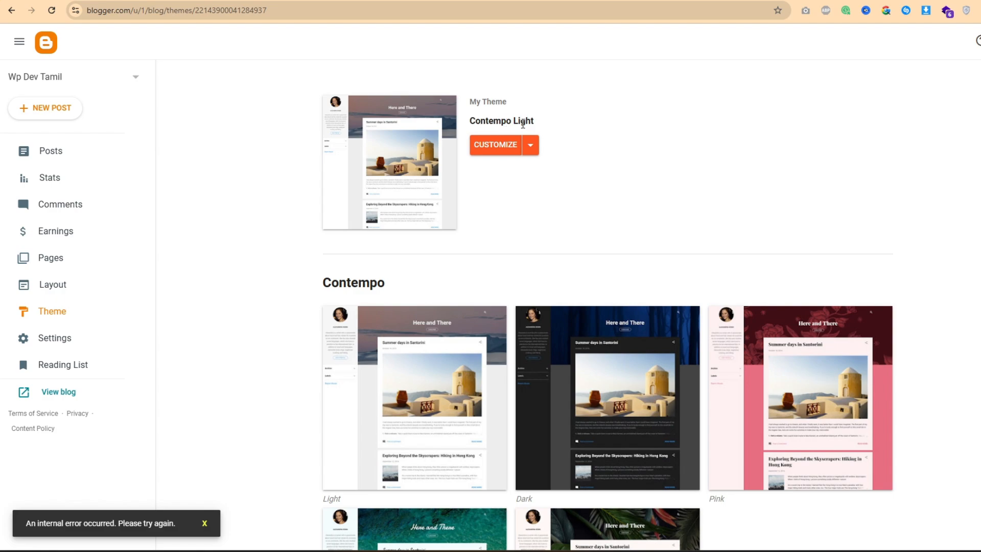
left_click_drag(471, 121, 534, 120)
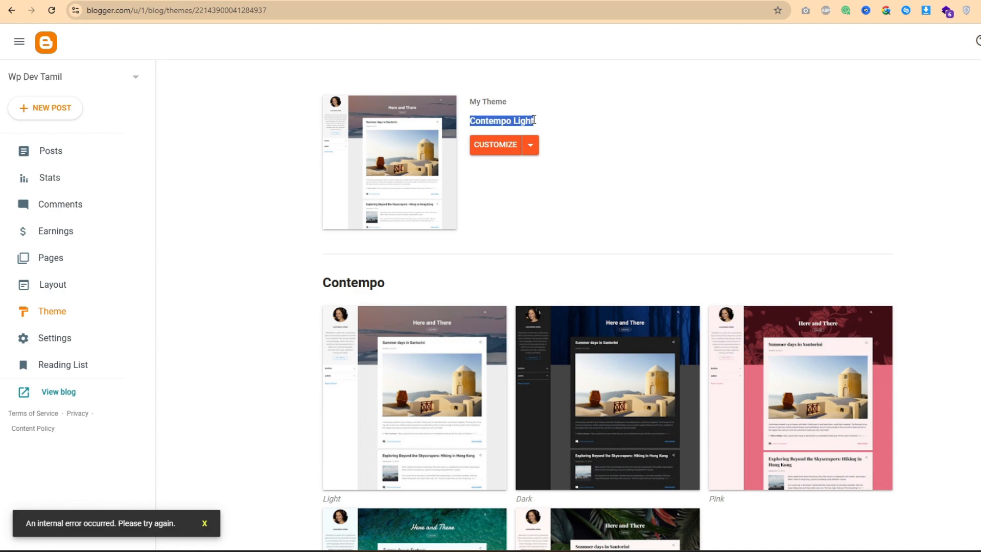
scroll(624, 211, "down", 15)
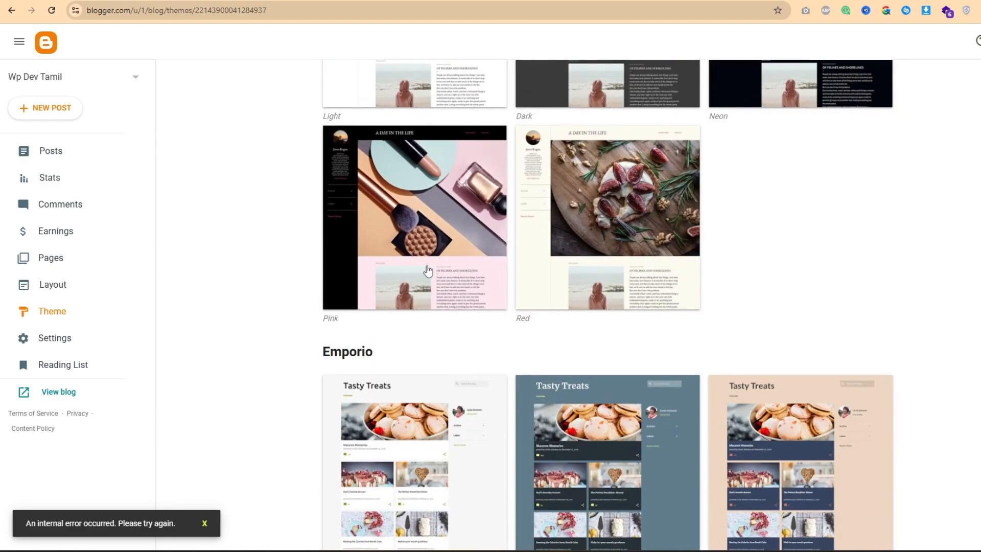
Step: Customize the current Contempo Light theme with the scattered dollar bills background image from the Business category
scroll(460, 271, "down", 5)
scroll(476, 274, "up", 18)
scroll(432, 306, "up", 8)
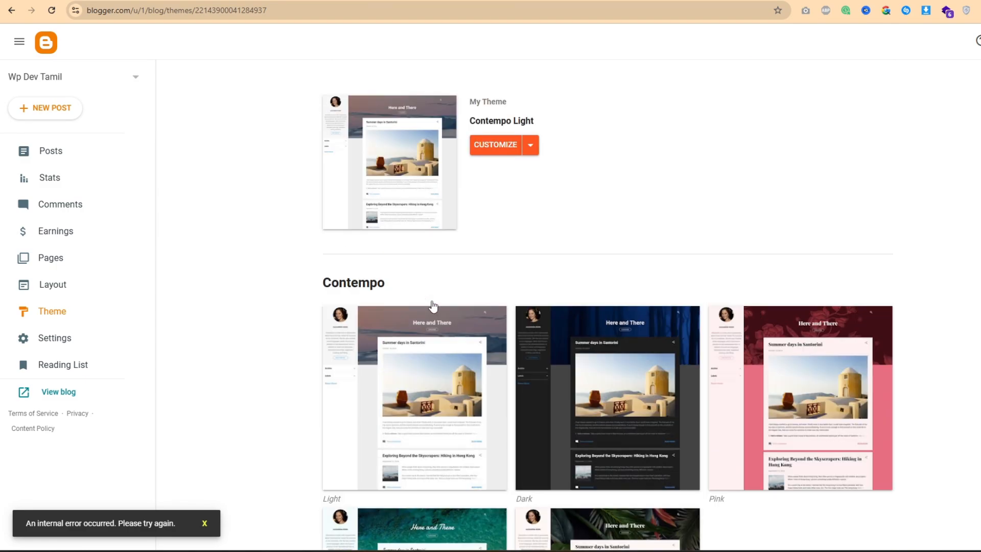
left_click(497, 147)
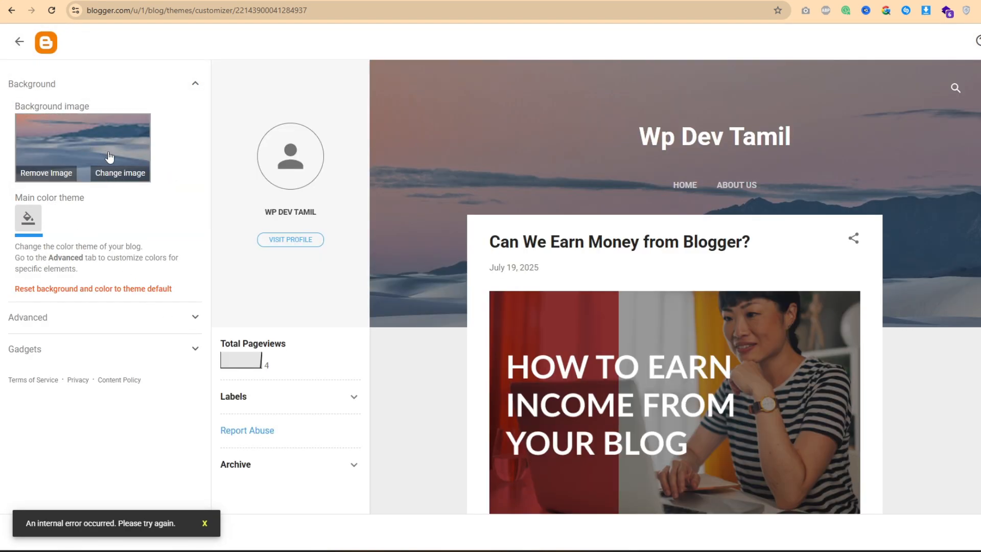
left_click(121, 173)
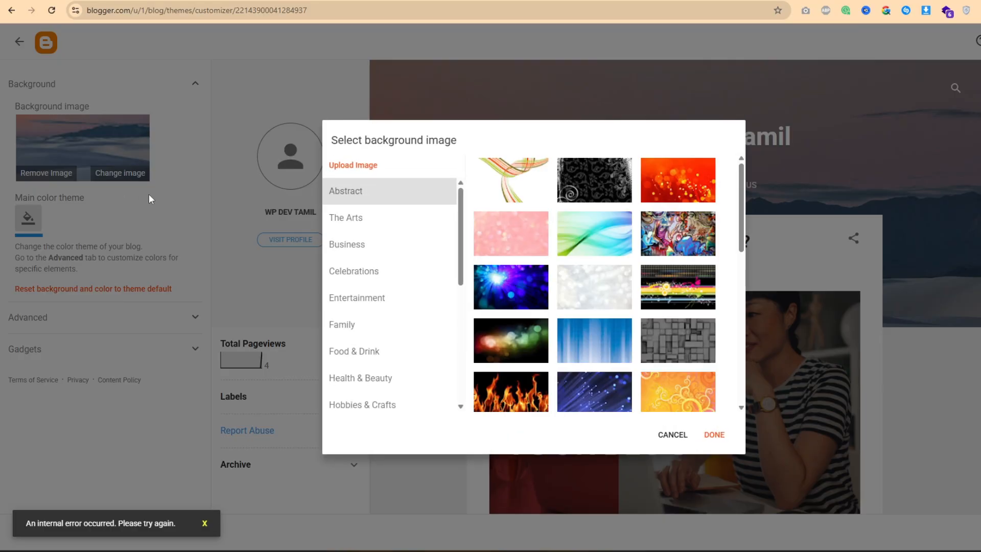
left_click(399, 255)
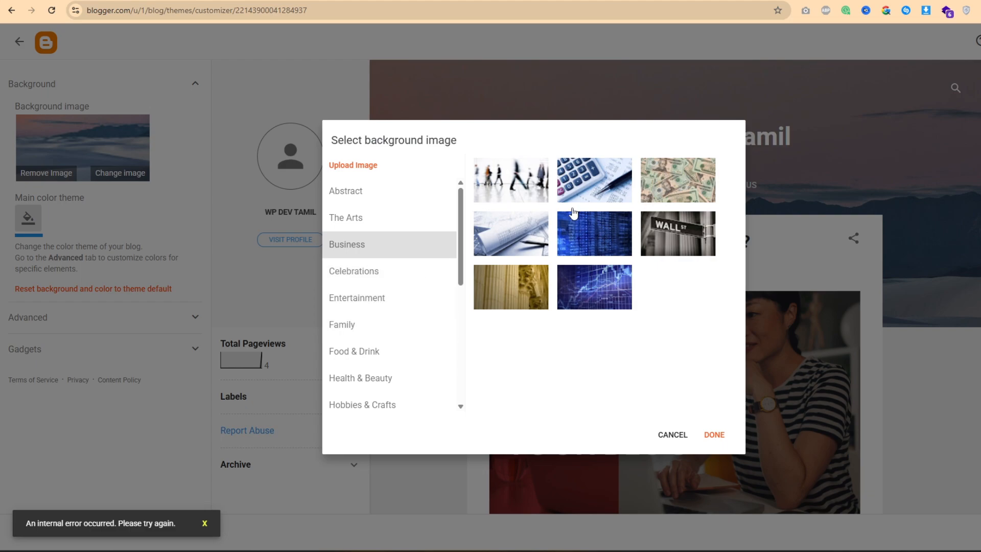
left_click(685, 179)
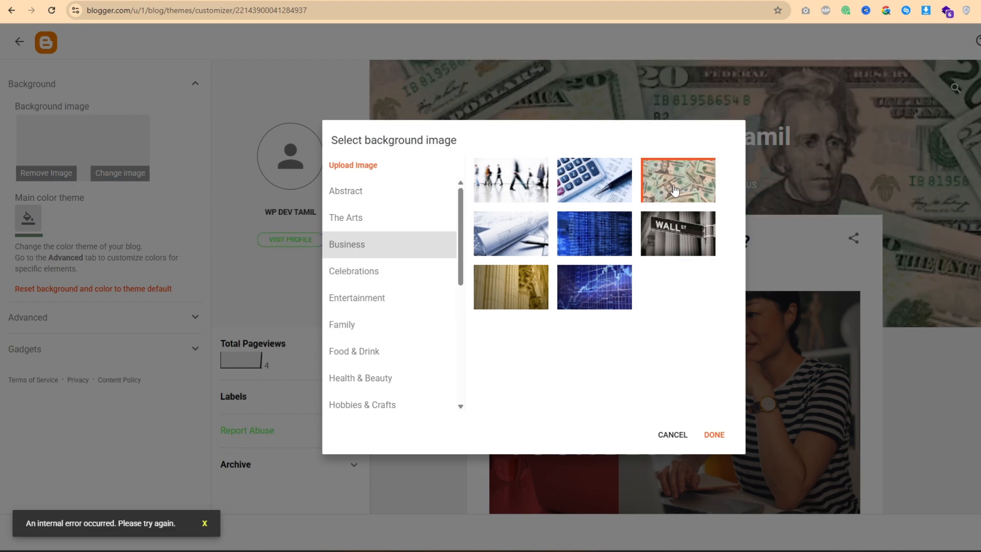
left_click(716, 435)
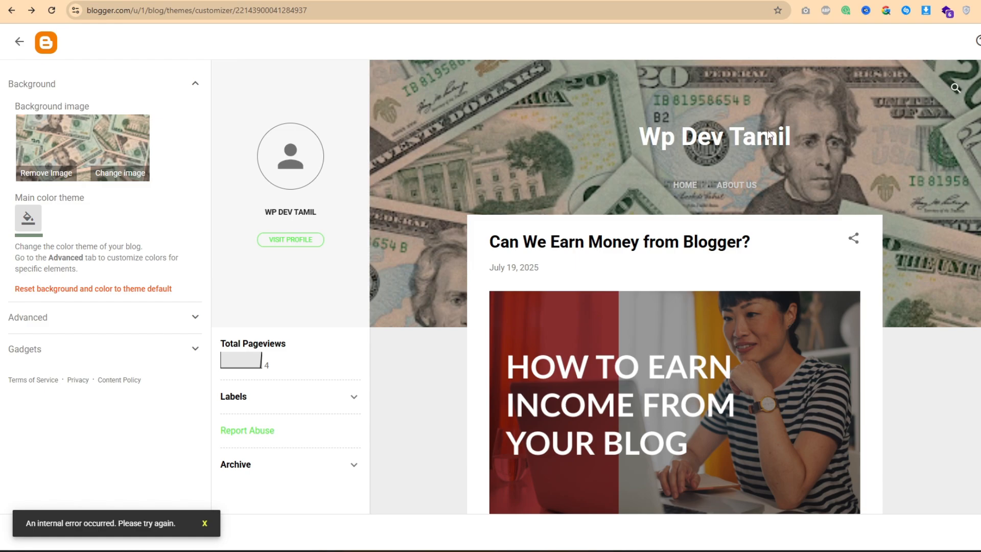
Step: Set the Page Text font size to 18px in the advanced theme options, and leave the customizer without saving
left_click(151, 324)
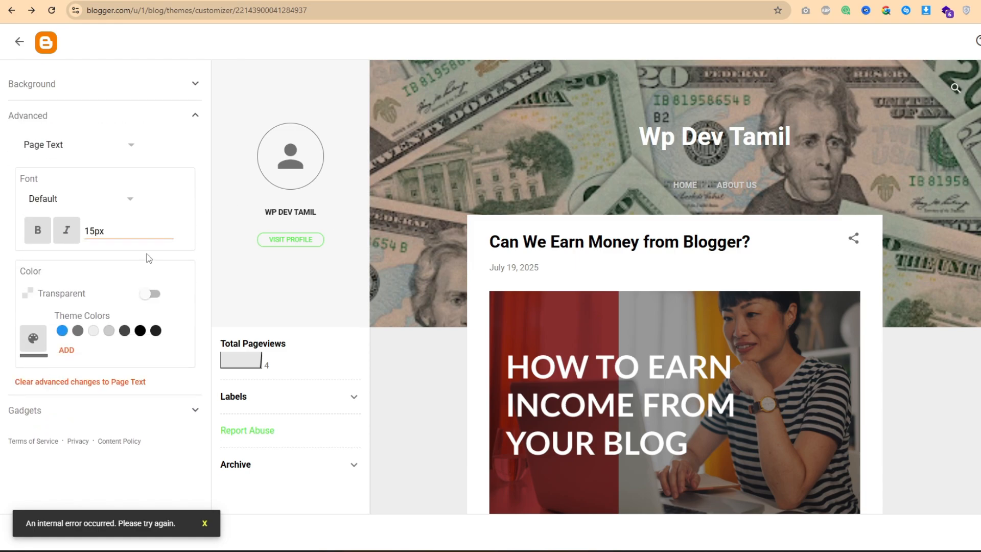
left_click(95, 232)
scroll(547, 333, "down", 5)
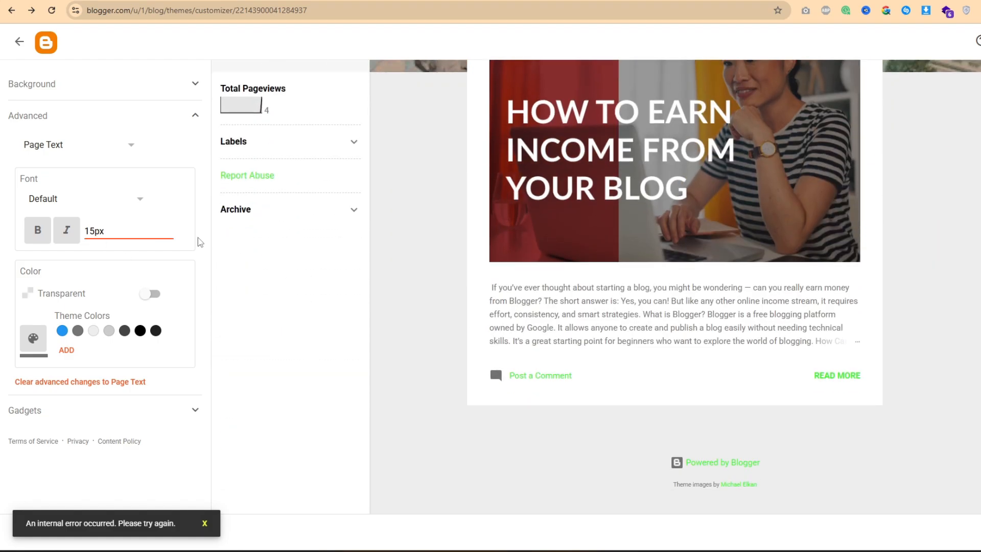
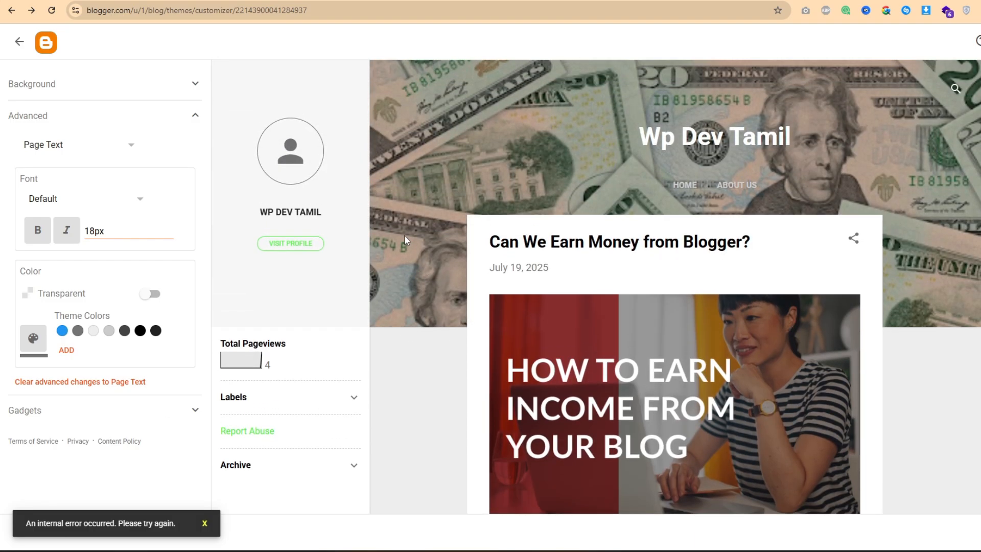
left_click(19, 41)
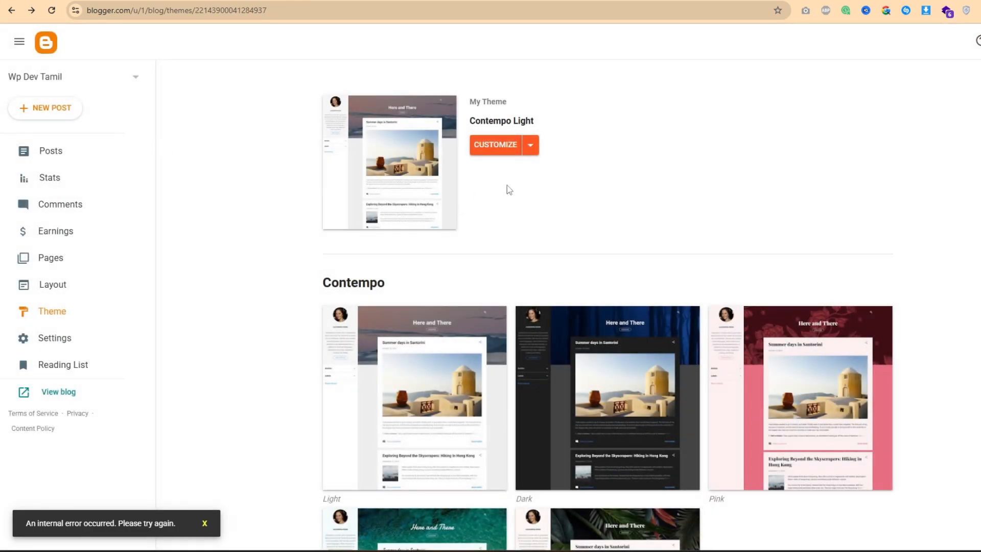
Step: Browse the theme collections down to Notable and apply the Notable Light theme to the blog
scroll(510, 189, "down", 9)
scroll(372, 217, "up", 9)
scroll(373, 217, "down", 15)
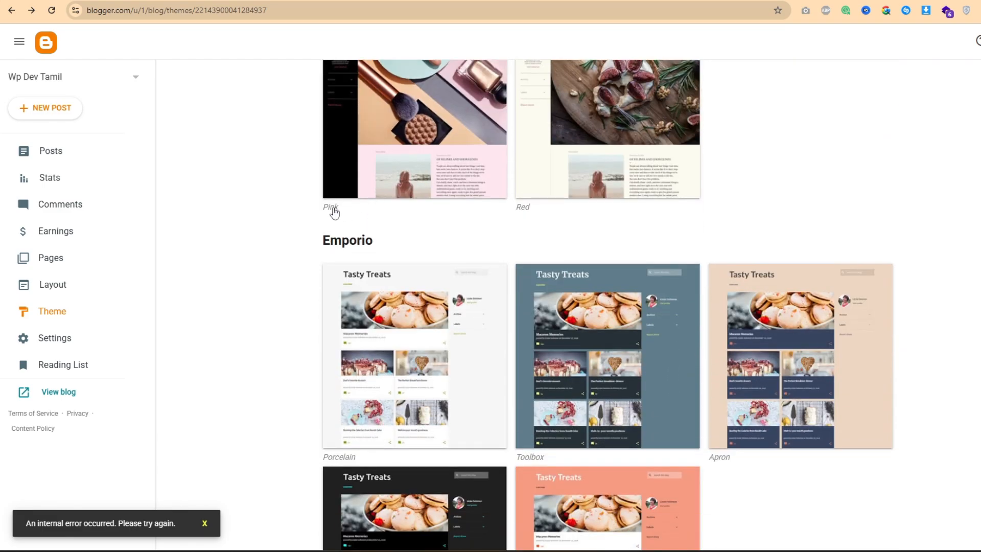
scroll(335, 212, "down", 9)
scroll(368, 217, "down", 1)
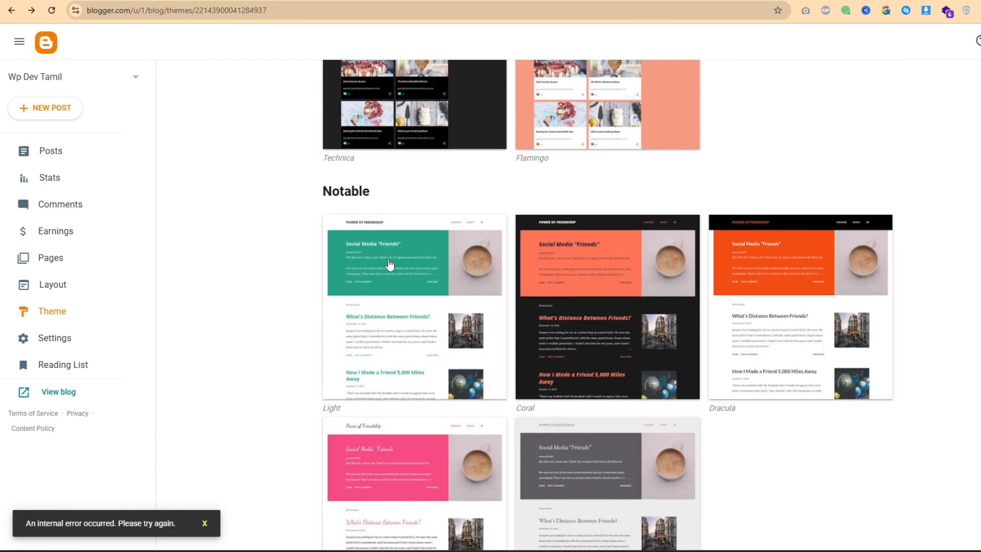
scroll(647, 250, "down", 1)
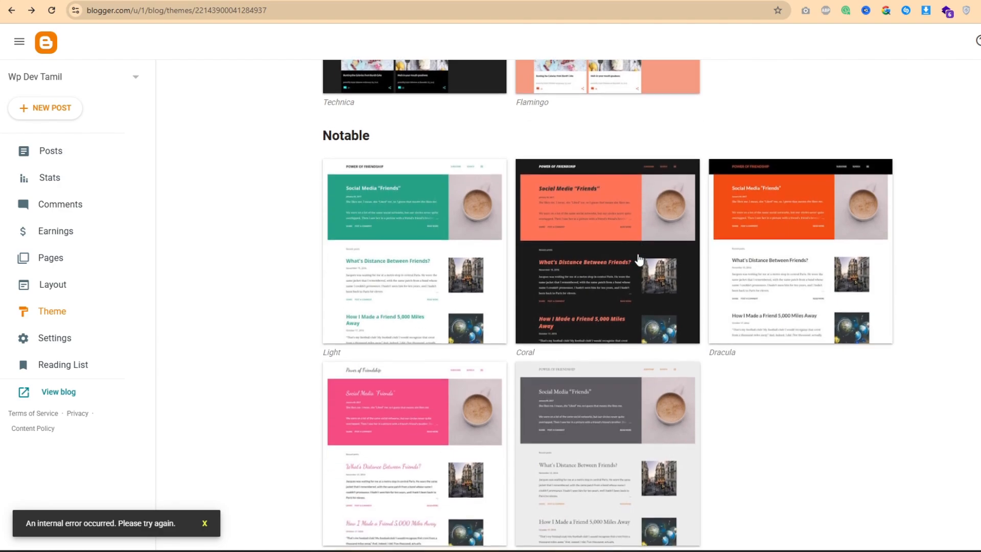
left_click(402, 242)
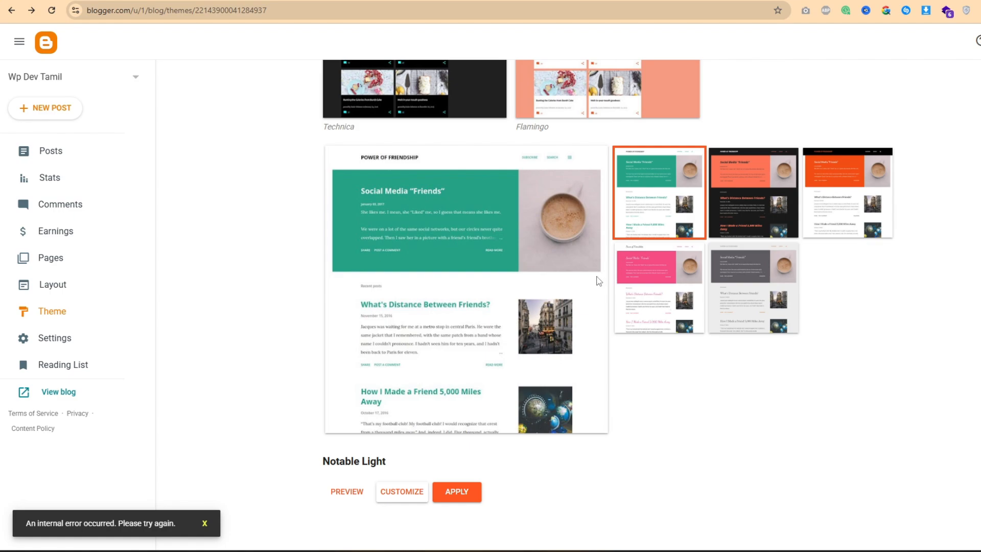
left_click(463, 498)
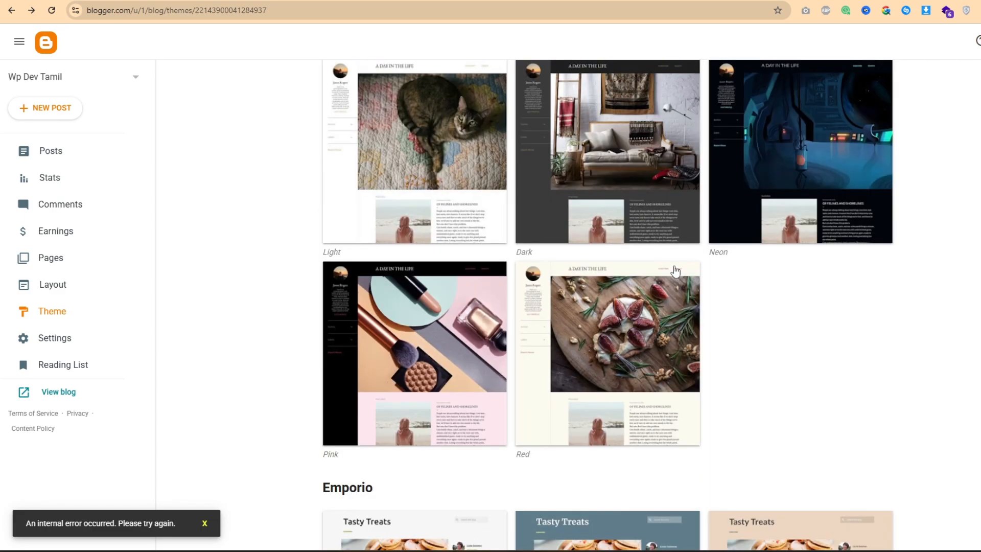
scroll(675, 271, "up", 1)
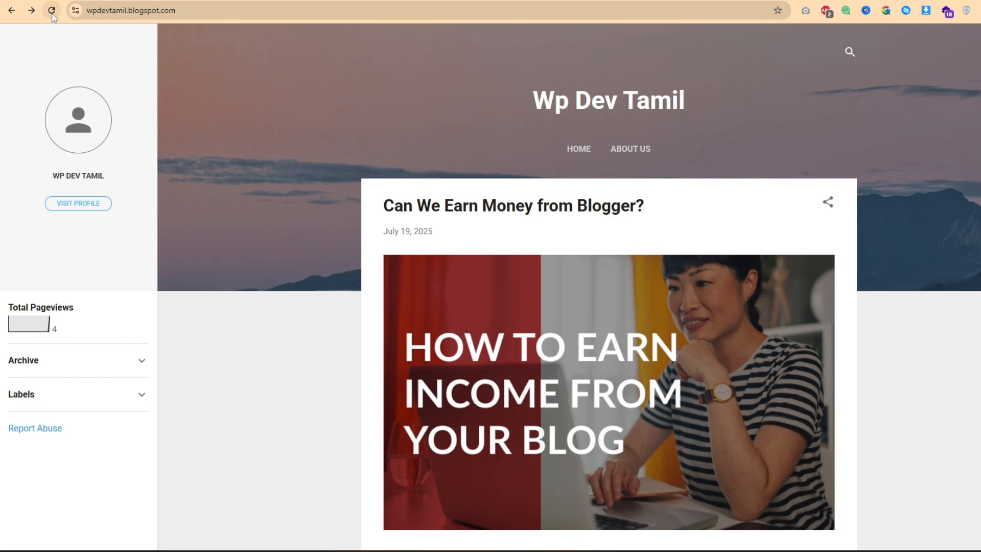
Step: Reload the live blog, read through the post "Can We Earn Money from Blogger?" in the new theme, and return to the theme settings
left_click(53, 13)
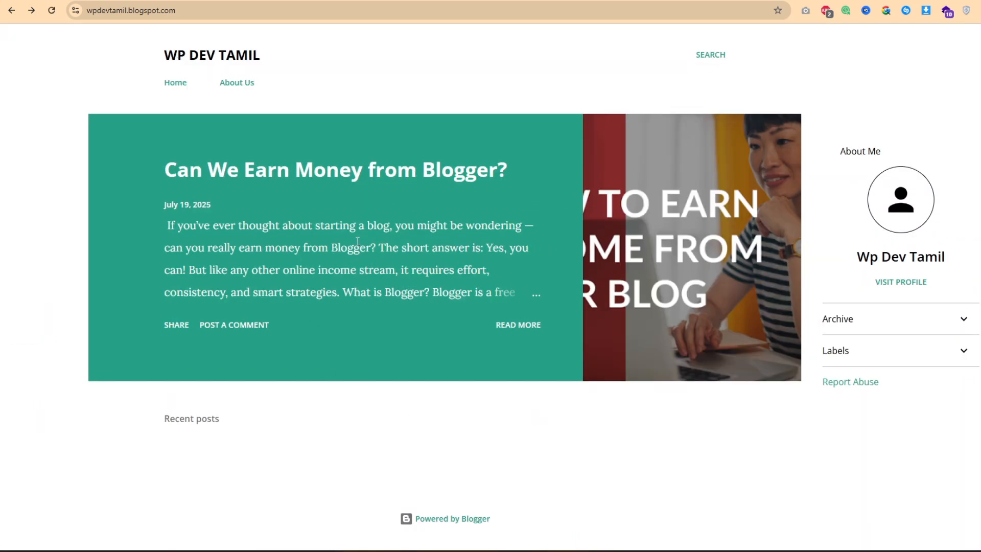
left_click(514, 331)
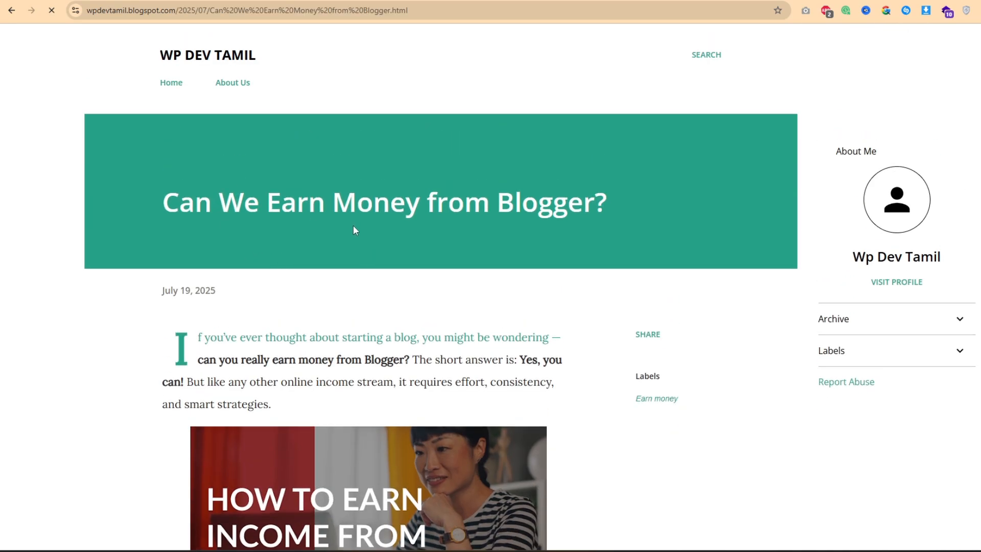
scroll(190, 186, "down", 3)
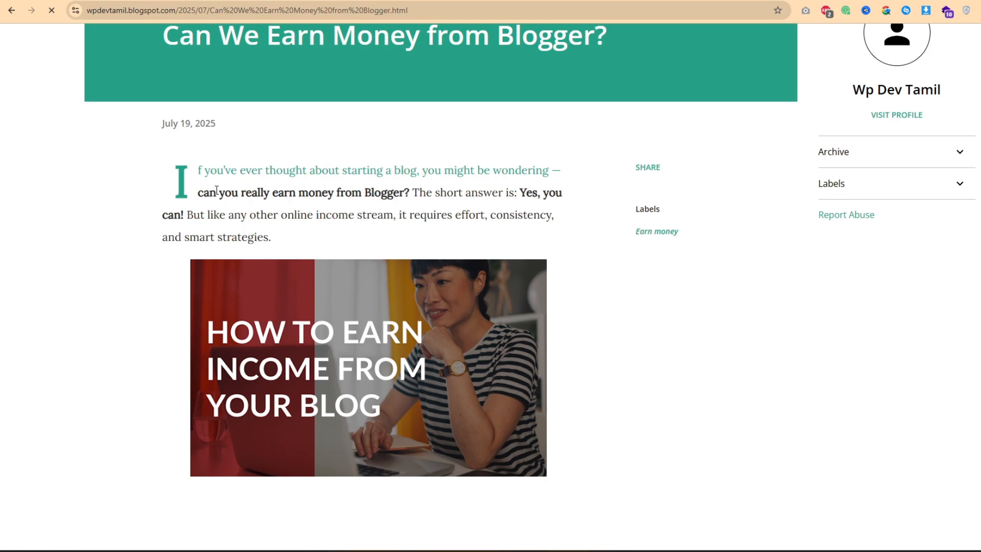
scroll(217, 190, "down", 1)
left_click_drag(178, 118, 275, 176)
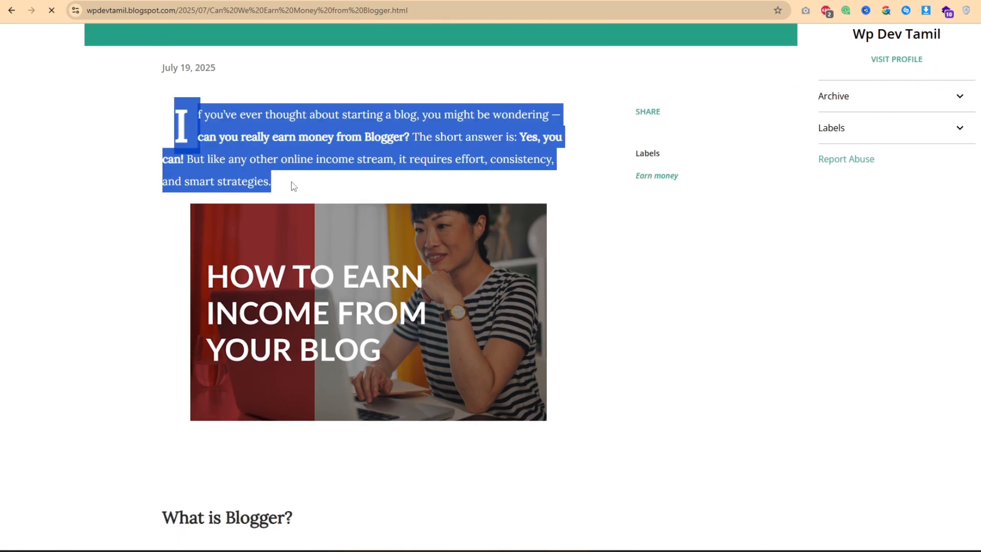
left_click(314, 189)
scroll(317, 184, "down", 14)
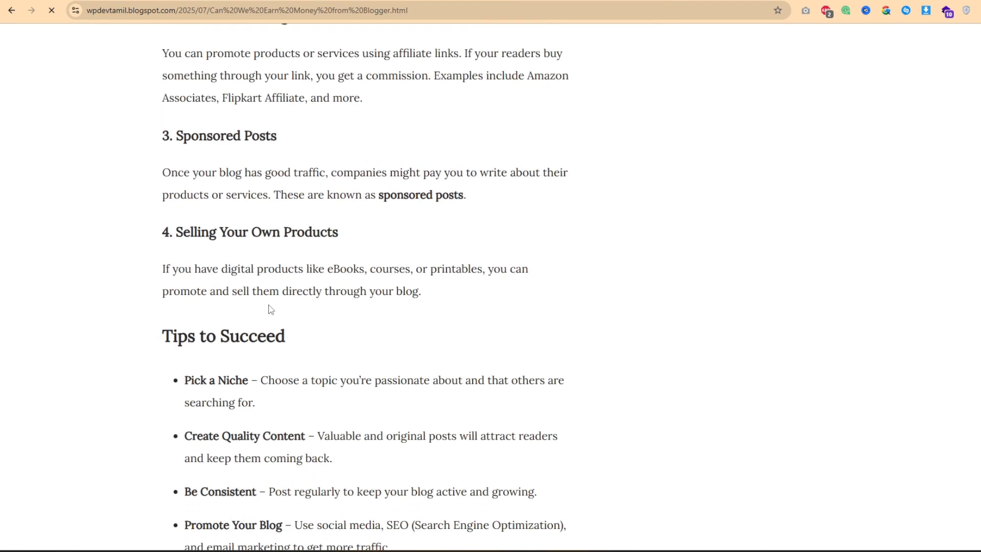
scroll(271, 309, "down", 8)
scroll(302, 264, "up", 20)
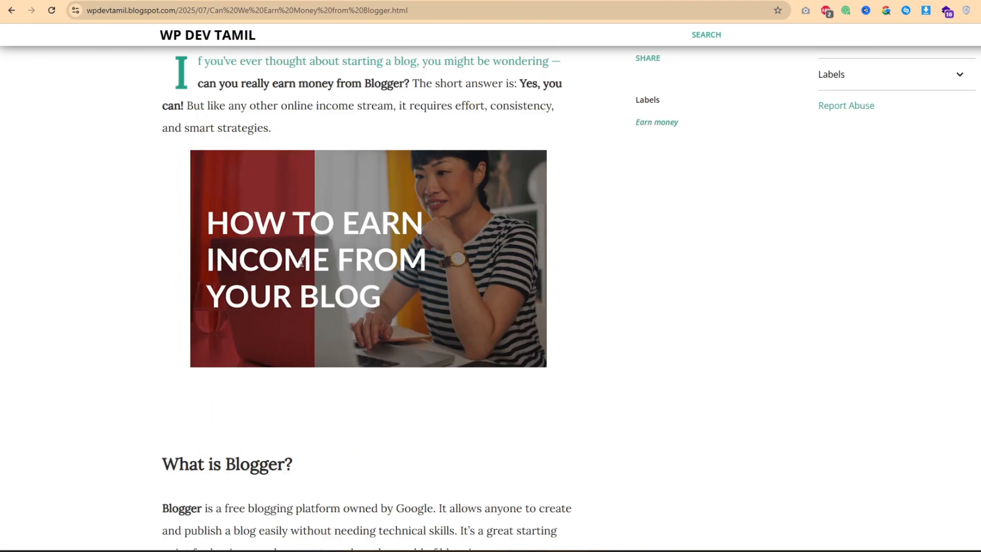
scroll(301, 262, "up", 5)
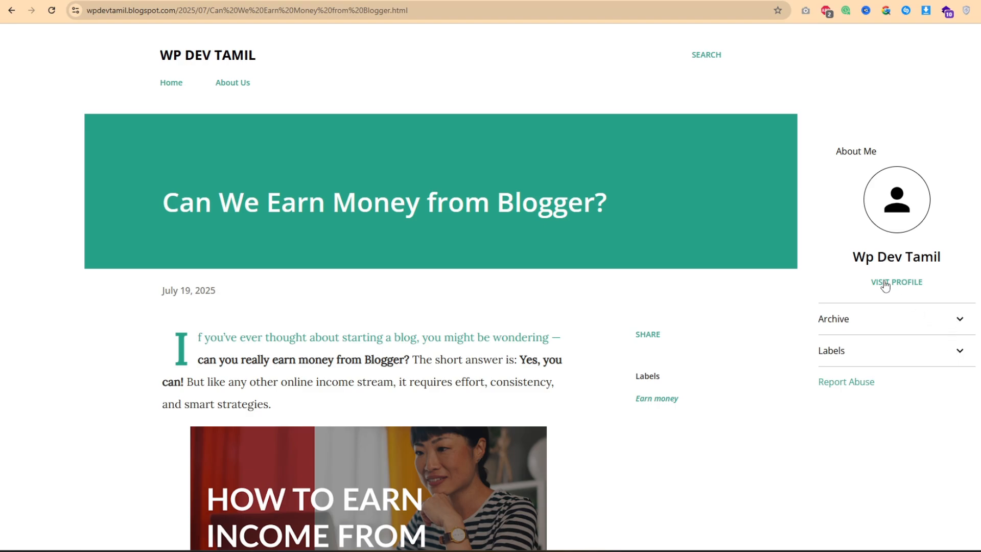
left_click(358, 1)
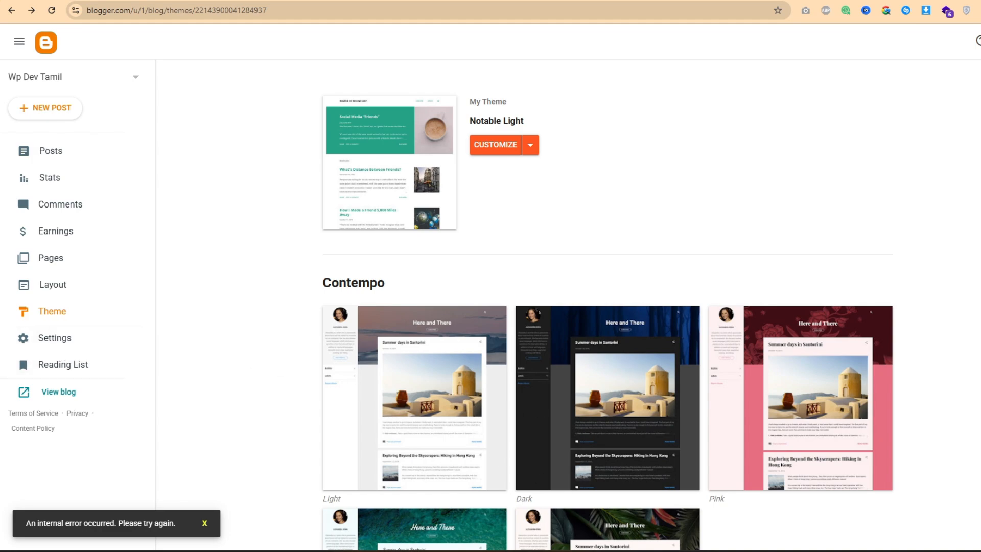
Step: Switch to the sticky note checklist, strike through "Manage Settings", and minimize the note
left_click(757, 535)
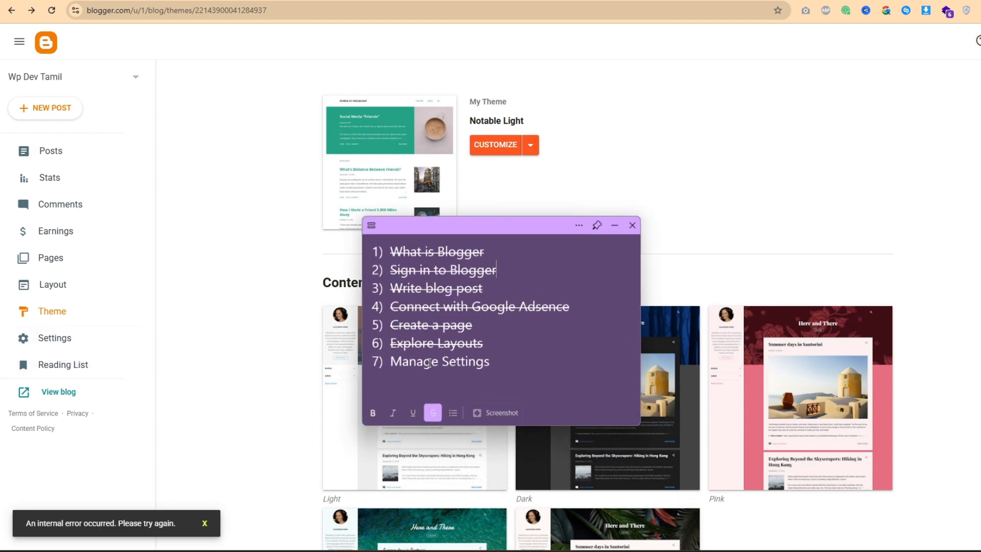
left_click(496, 362)
left_click_drag(497, 362, 394, 364)
key("ctrl+t")
left_click(615, 225)
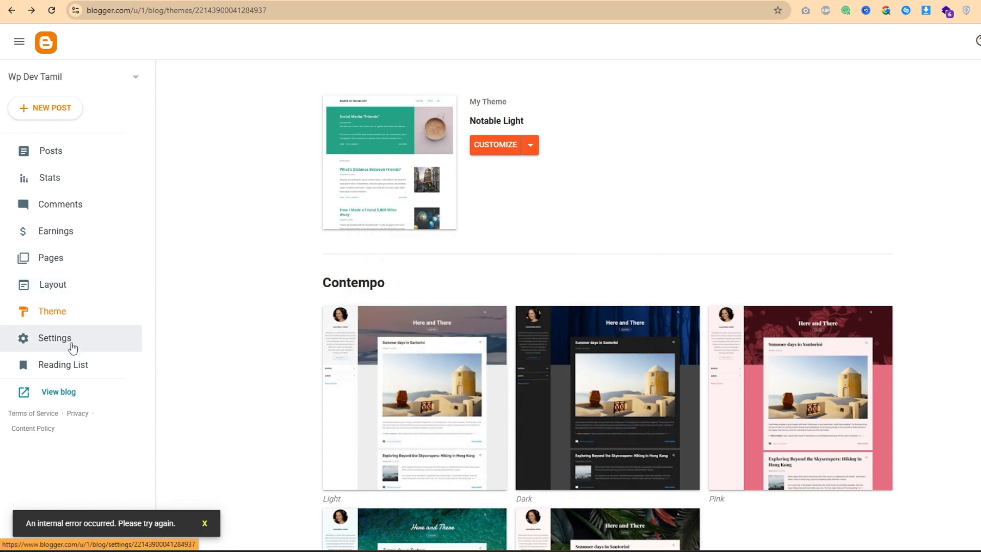
Step: Open the blog settings and inspect the Title and Description editors, cancelling each without changes
left_click(54, 339)
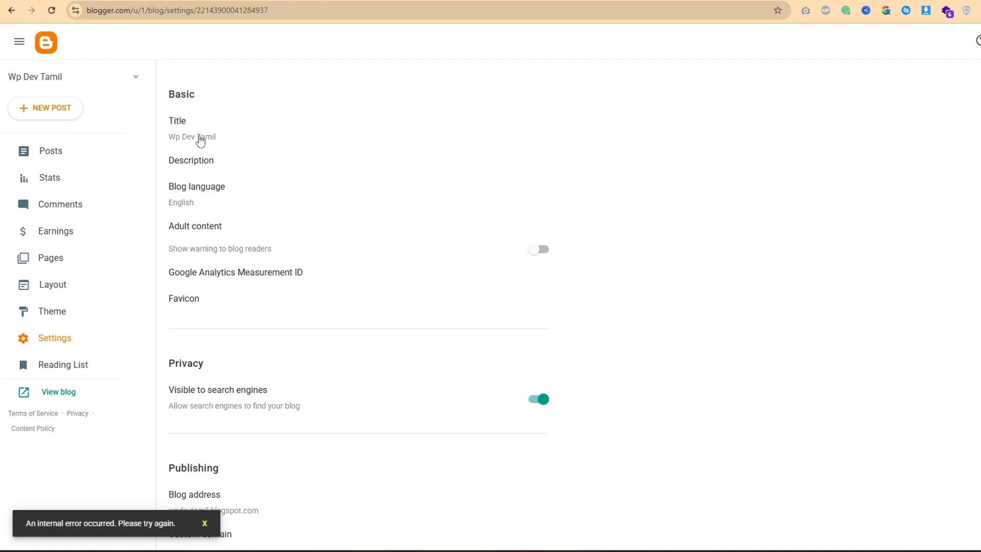
left_click(210, 137)
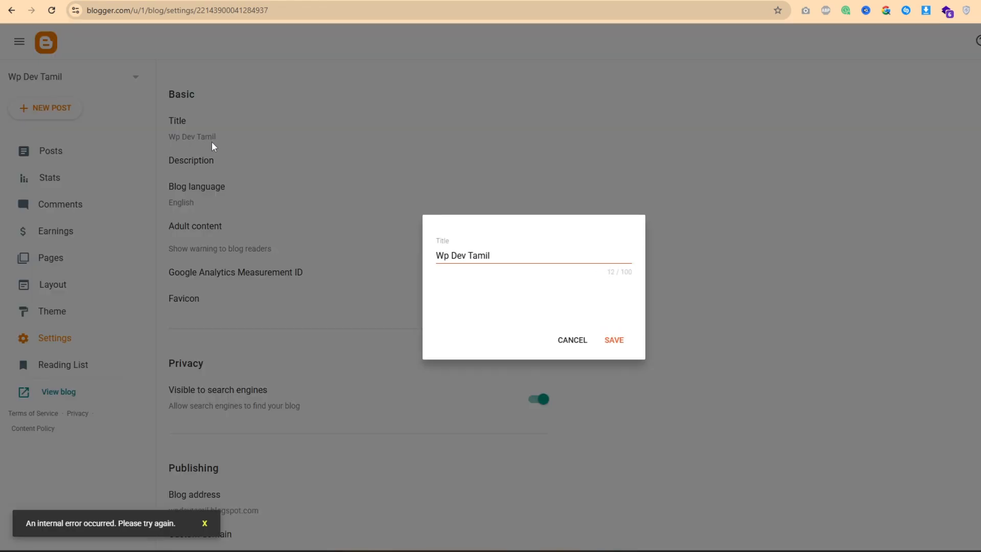
left_click(511, 255)
left_click(570, 347)
left_click(197, 168)
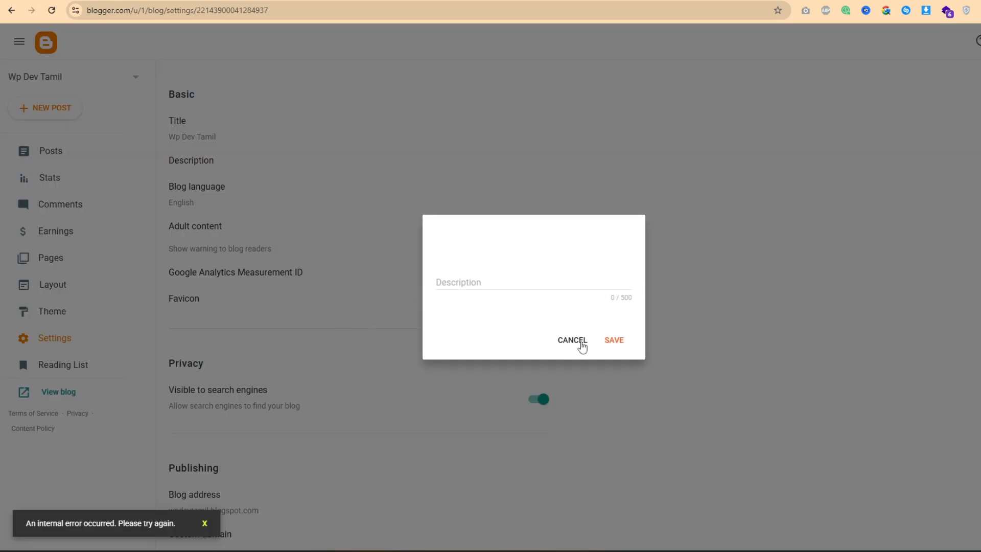
left_click(573, 342)
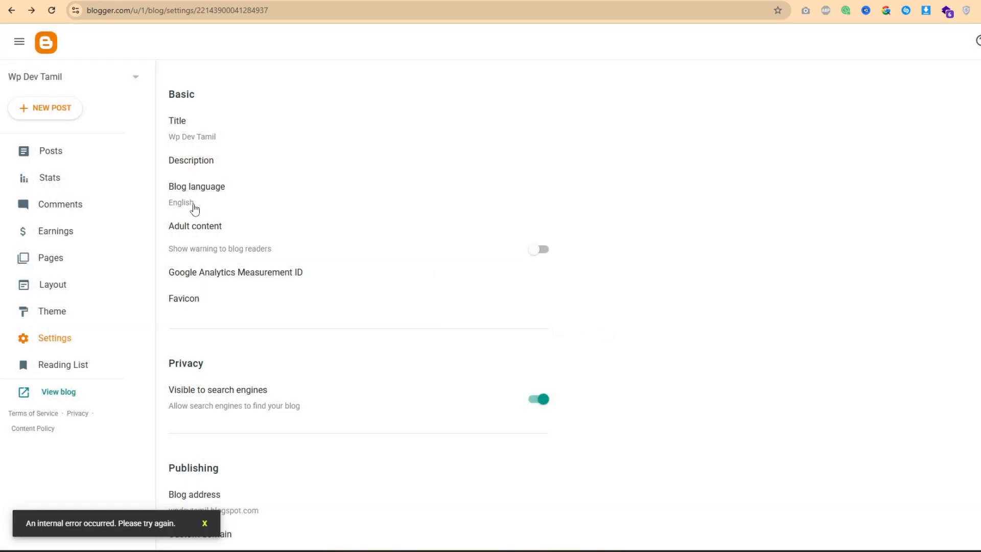
Step: Look through the blog language options, cancel without choosing one, and review the Privacy and Publishing settings
left_click(188, 206)
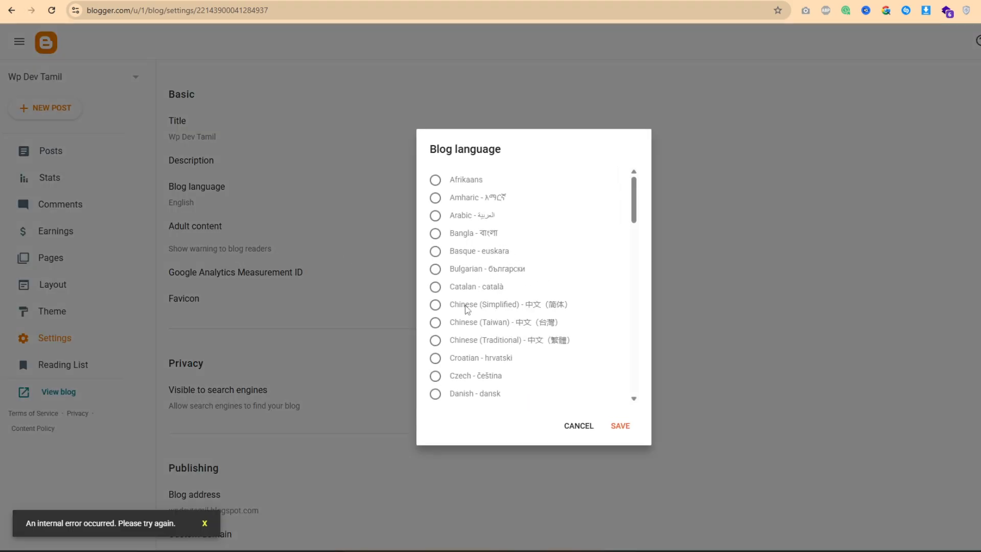
scroll(521, 328, "down", 8)
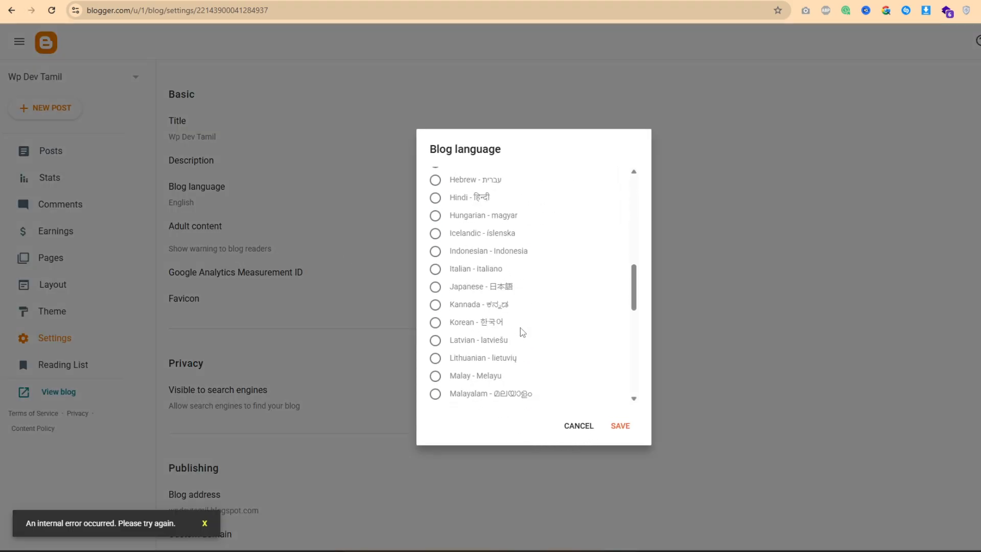
scroll(520, 327, "down", 8)
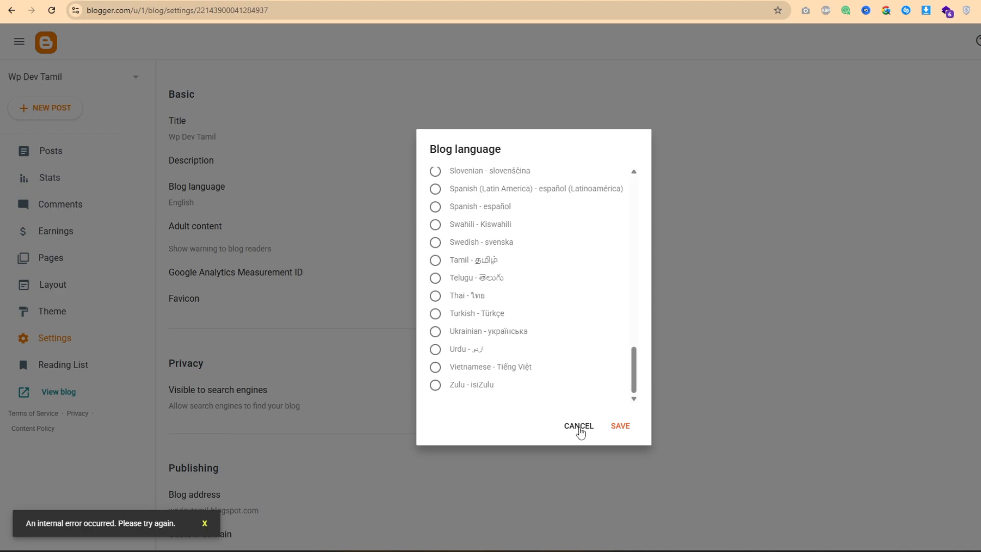
left_click(579, 429)
scroll(334, 302, "down", 3)
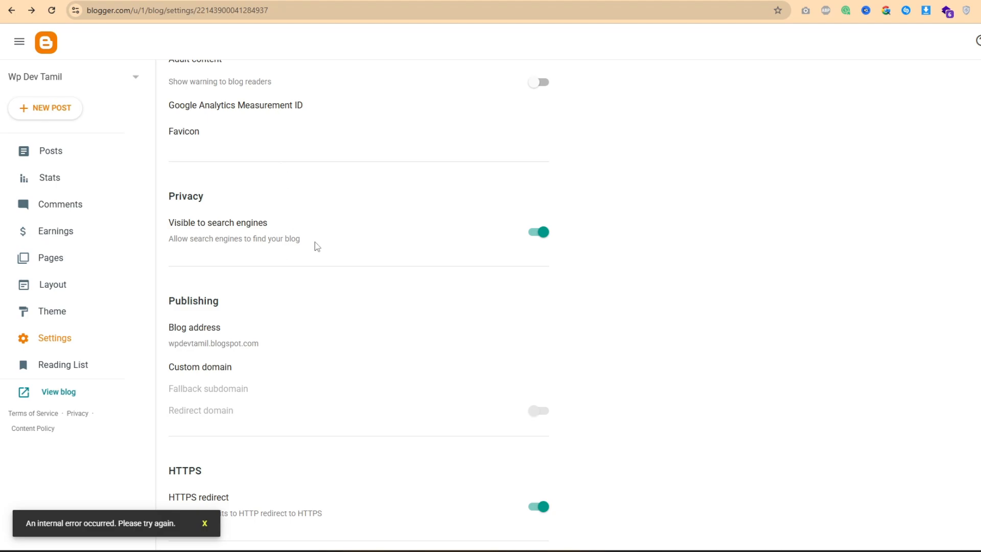
scroll(313, 246, "down", 3)
scroll(262, 218, "down", 1)
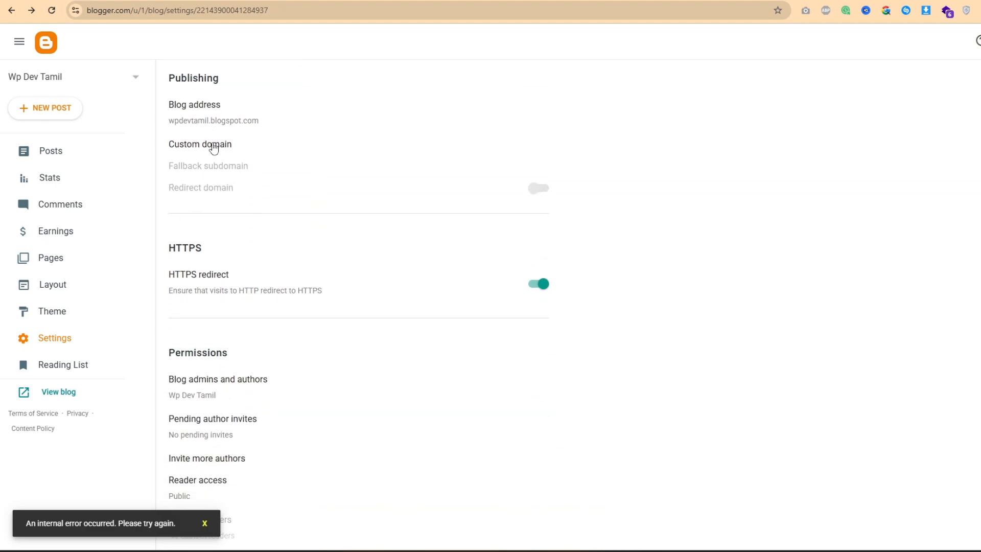
Step: Review the remaining blog settings from Publishing and Permissions through Comments, Email, Formatting, Meta tags, Crawlers and indexing, Manage Blog and Site feed
scroll(198, 189, "up", 1)
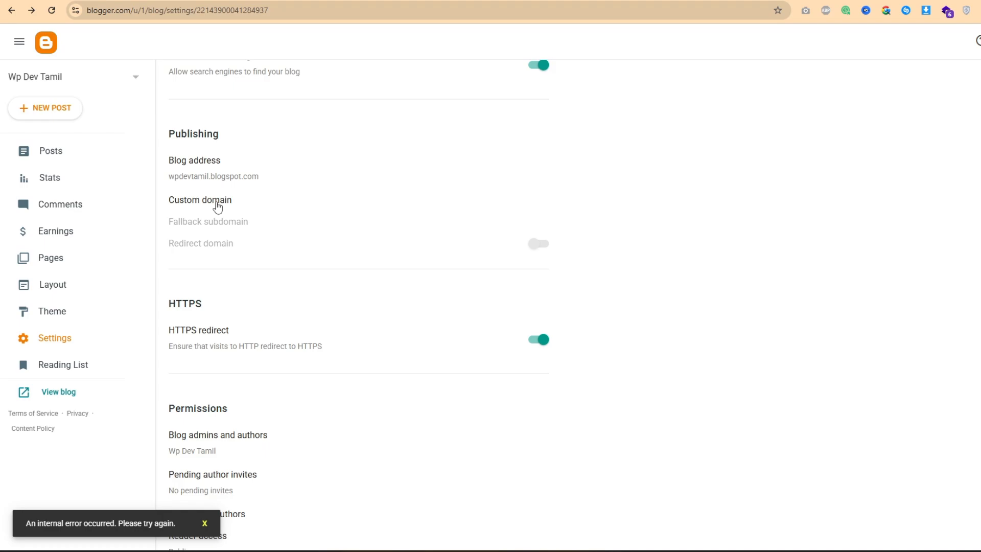
scroll(217, 206, "down", 4)
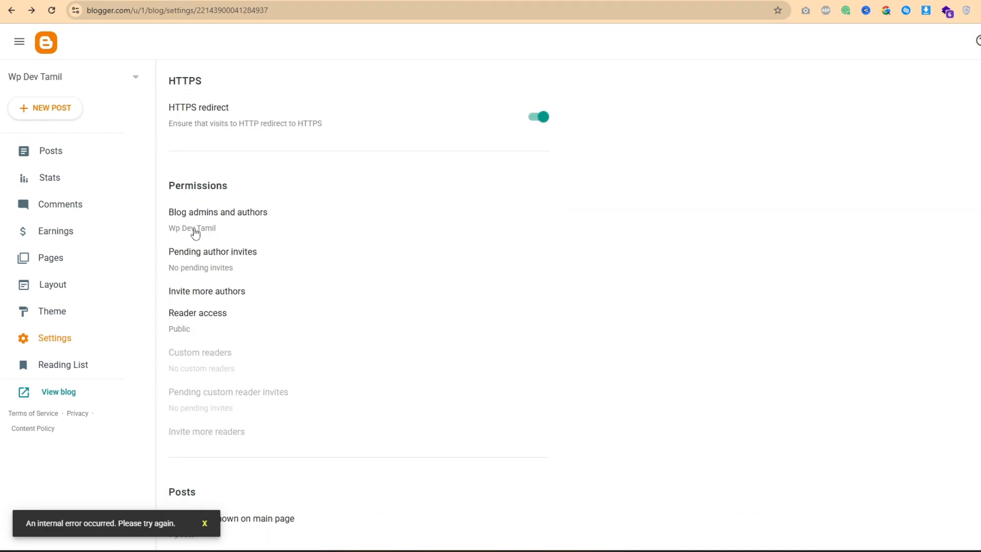
scroll(276, 269, "down", 3)
scroll(377, 283, "down", 7)
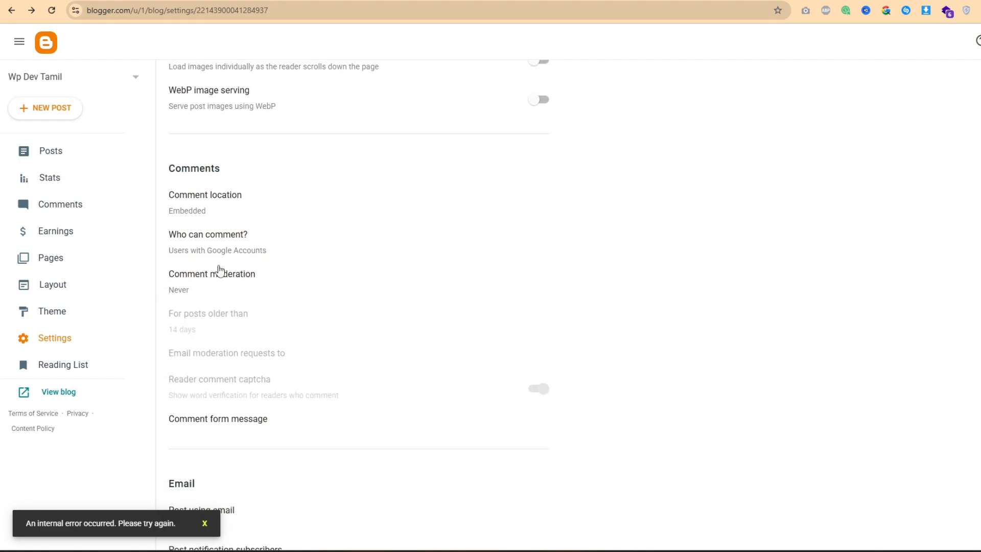
scroll(292, 247, "down", 7)
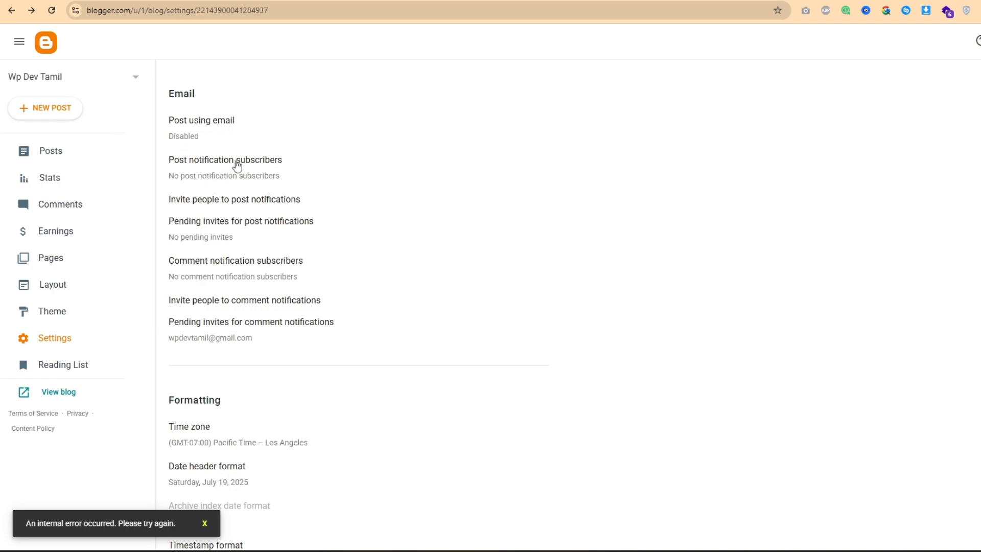
scroll(344, 239, "down", 1)
scroll(297, 220, "down", 3)
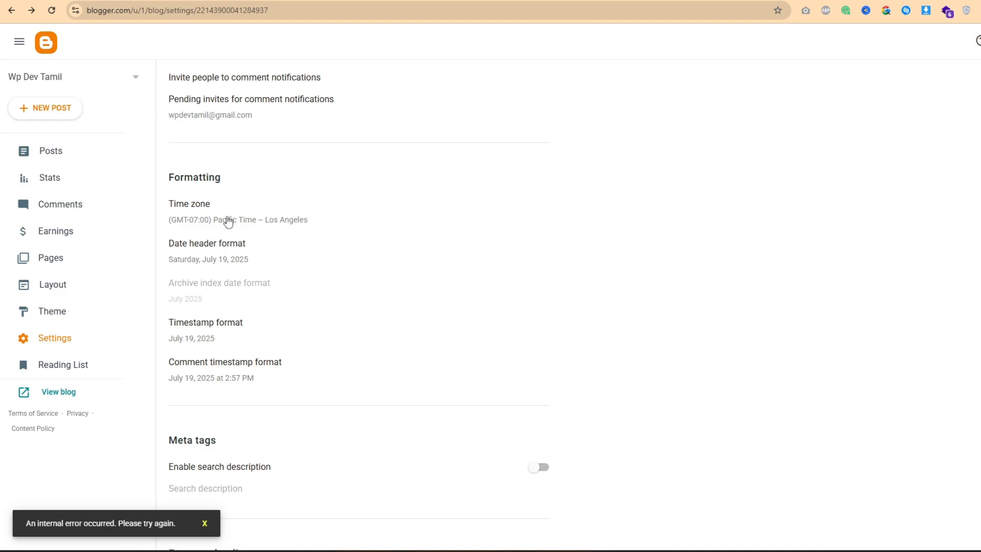
scroll(332, 240, "down", 5)
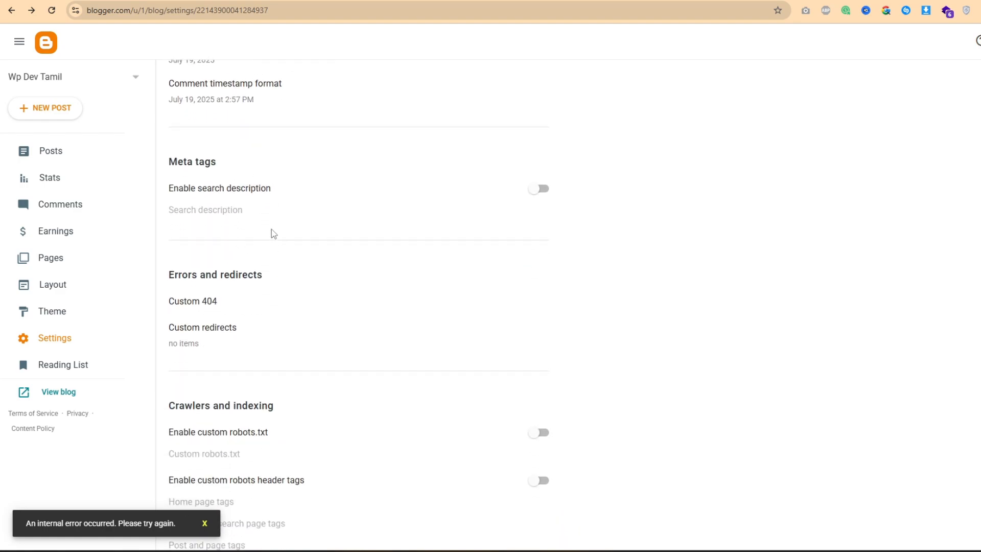
scroll(271, 229, "down", 4)
scroll(282, 231, "down", 4)
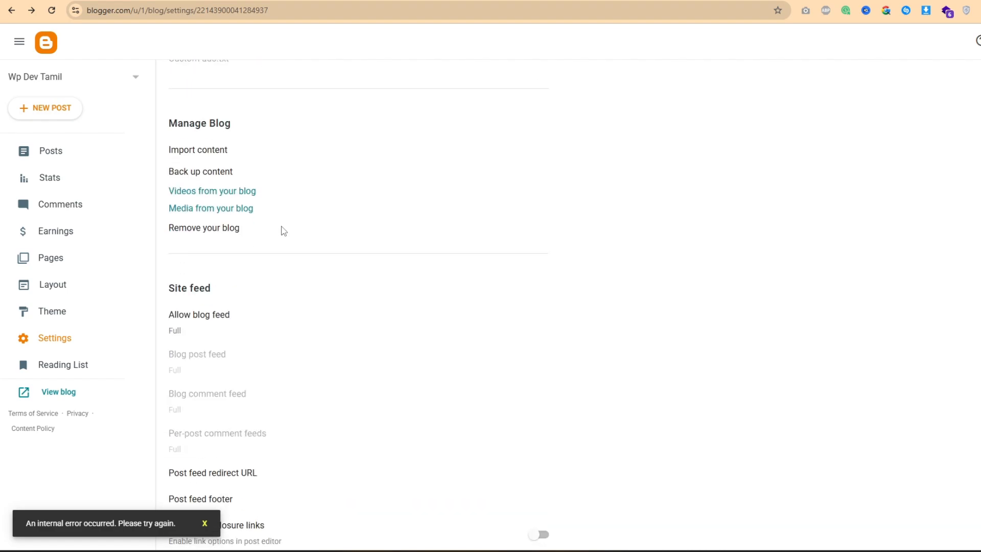
scroll(281, 243, "up", 2)
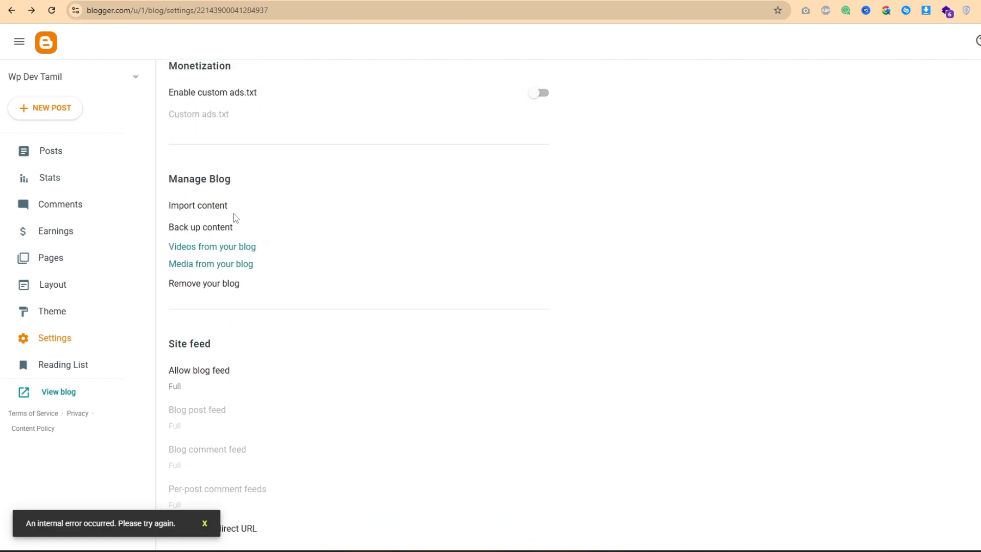
scroll(292, 258, "down", 4)
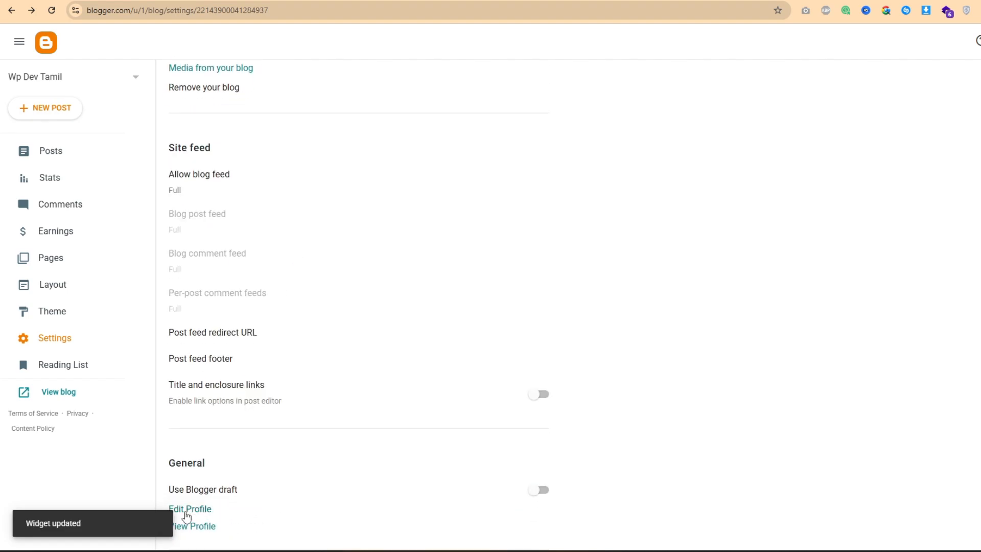
Step: Open the Blogger profile editor, review its sections from Privacy and Identity to Additional Information, and return to the blog settings
left_click(199, 510)
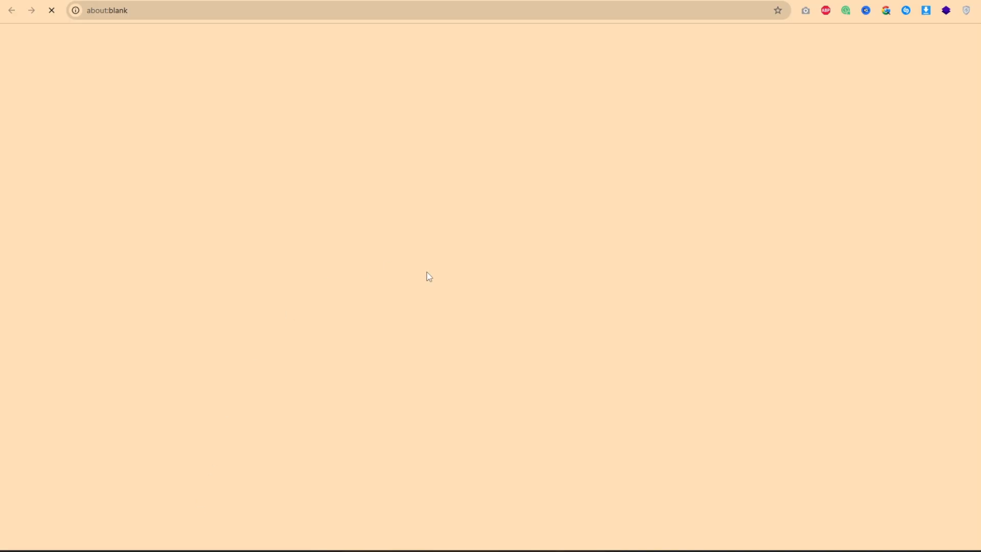
scroll(483, 214, "down", 2)
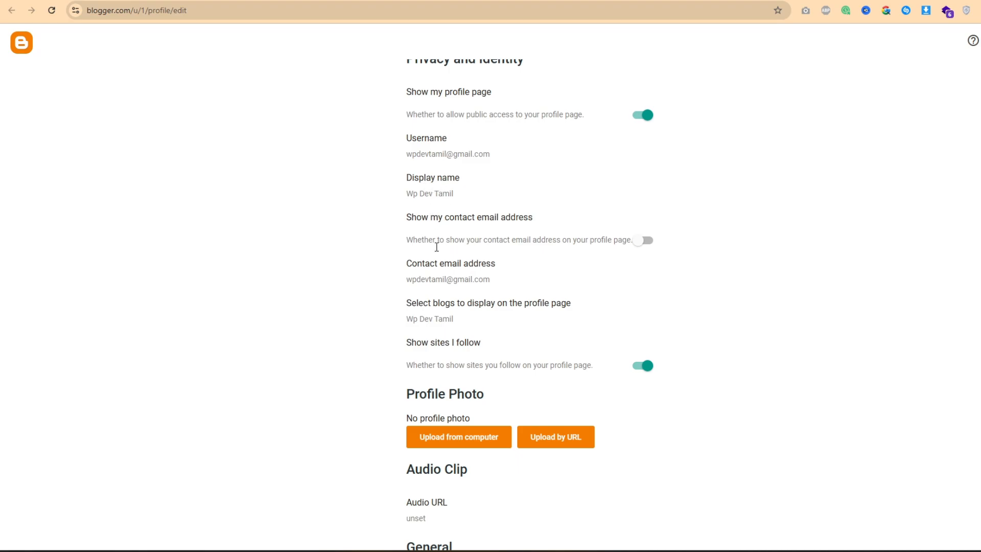
scroll(444, 313, "down", 3)
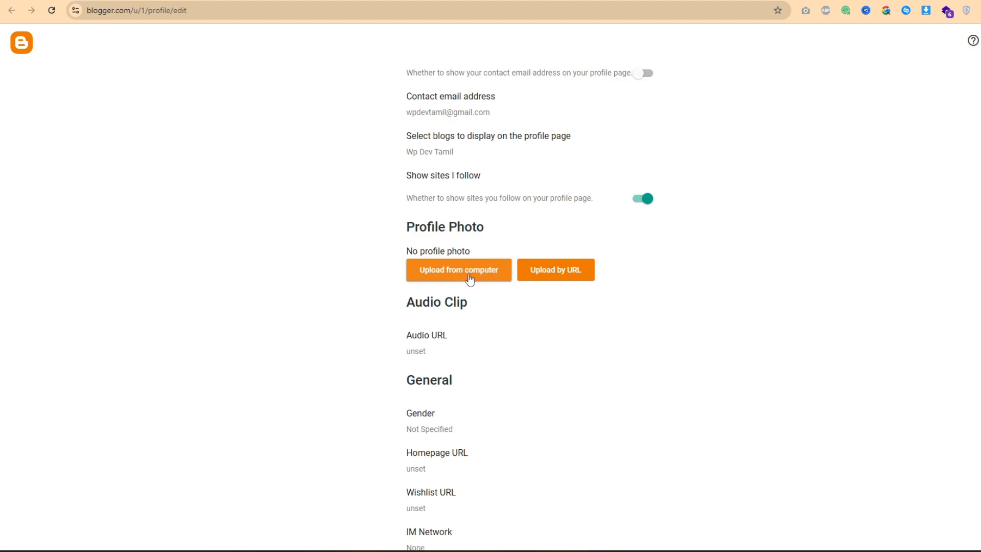
scroll(464, 276, "down", 3)
scroll(466, 276, "up", 1)
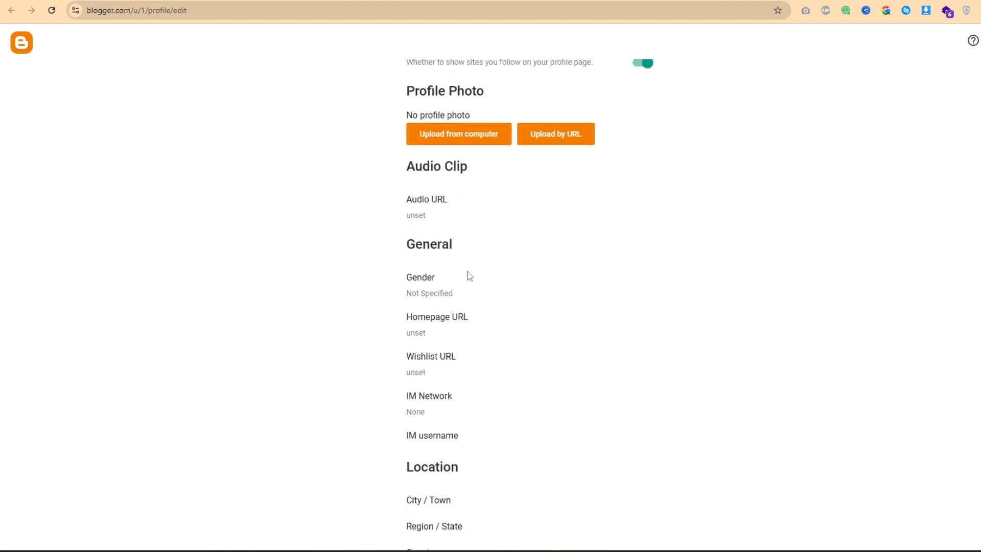
scroll(431, 285, "down", 8)
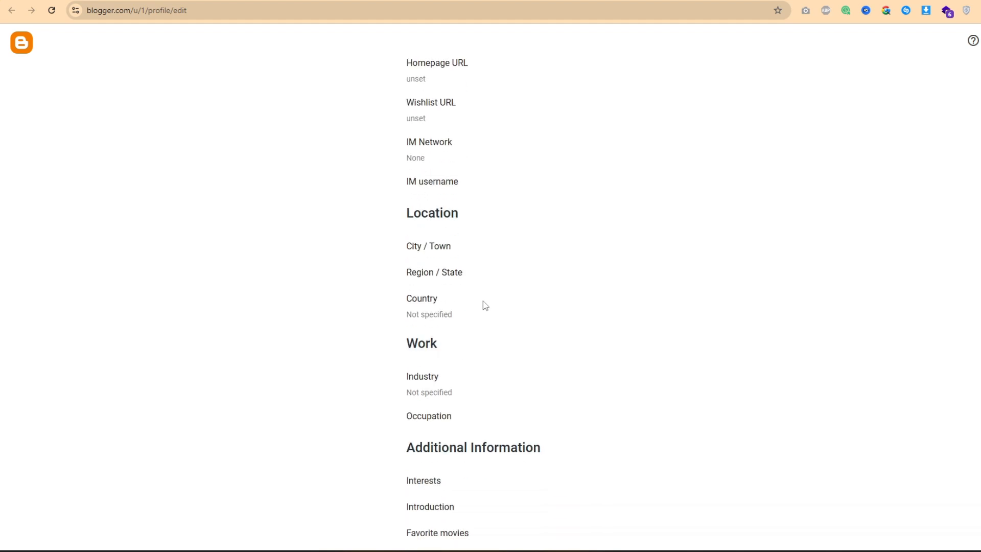
scroll(489, 356, "down", 2)
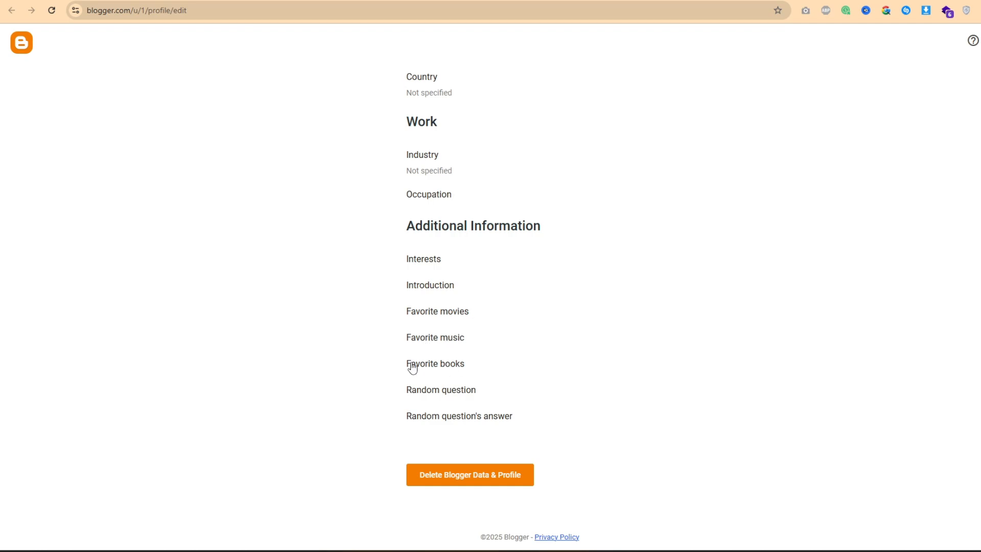
scroll(457, 338, "up", 16)
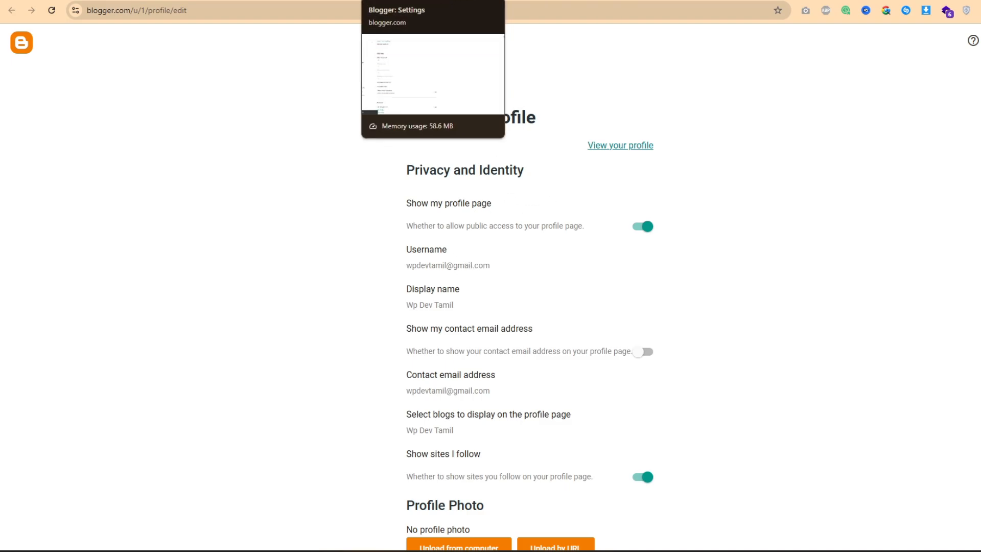
left_click(433, 1)
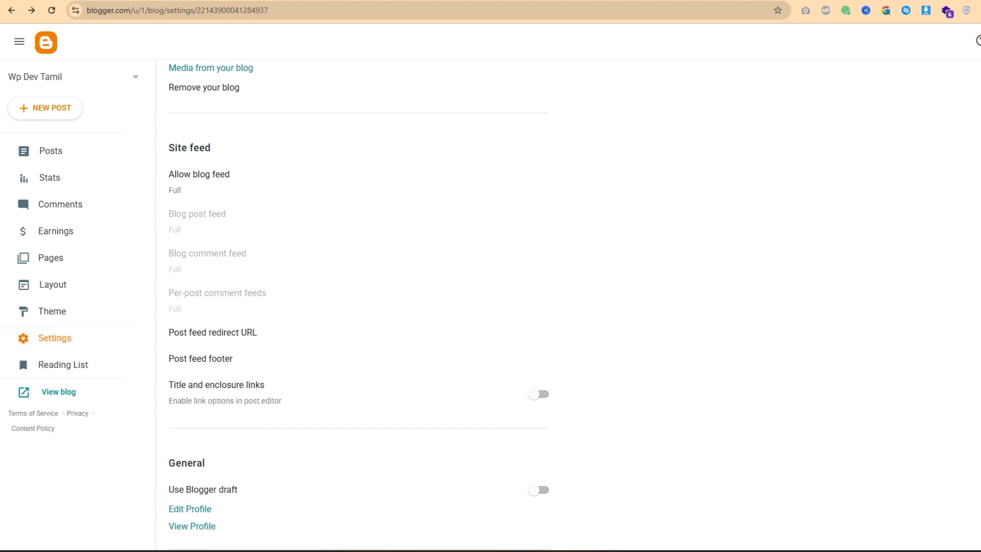
Step: Switch to the sticky note checklist, strike through "Manage Settings", and go over the whole list from "What is Blogger" onward
mouse_move(716, 549)
left_click(710, 498)
left_click_drag(490, 362, 389, 363)
left_click(432, 413)
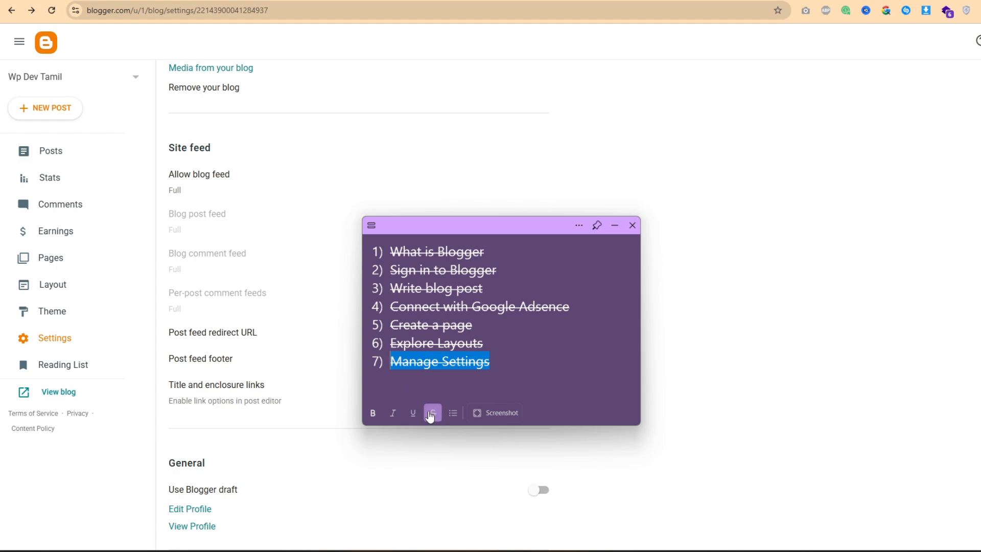
left_click(521, 351)
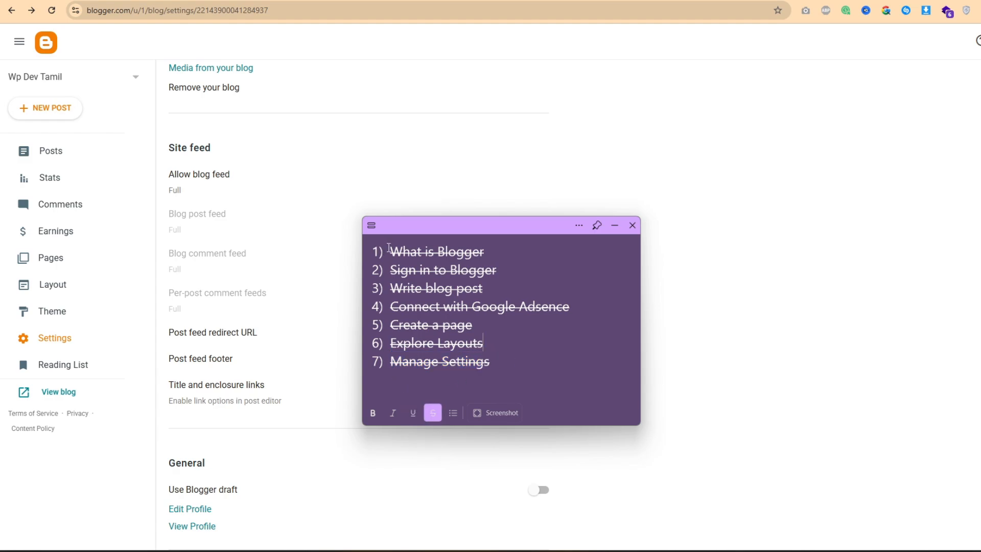
left_click_drag(388, 251, 510, 360)
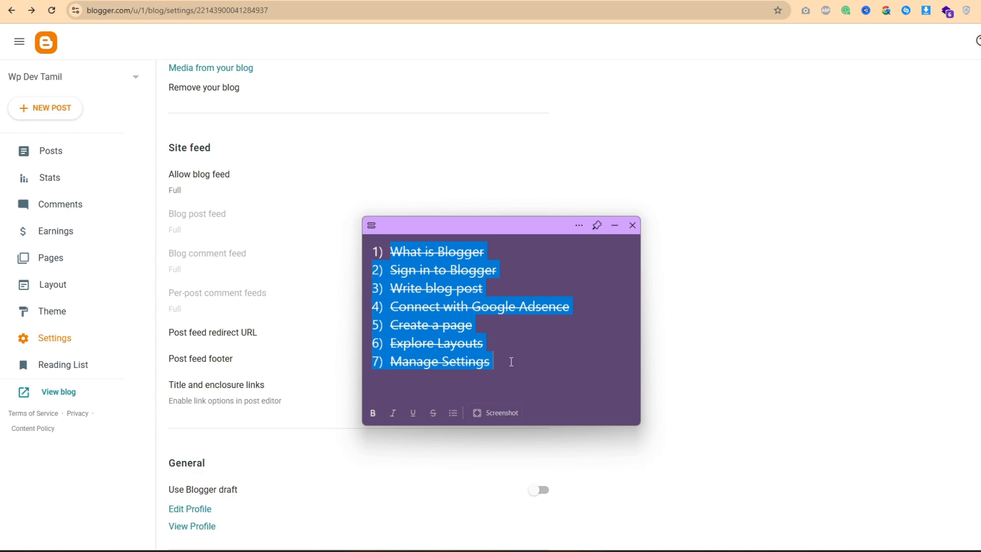
left_click(496, 362)
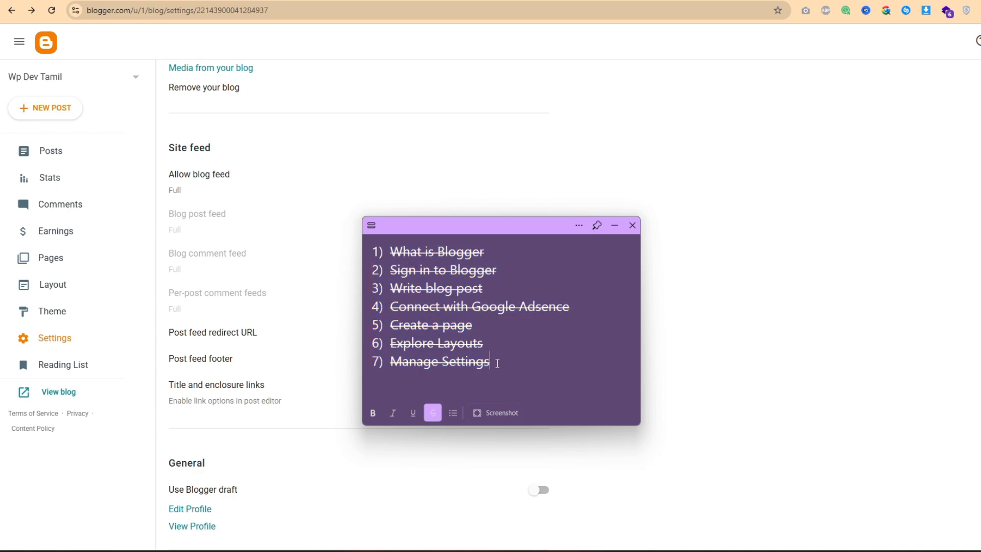